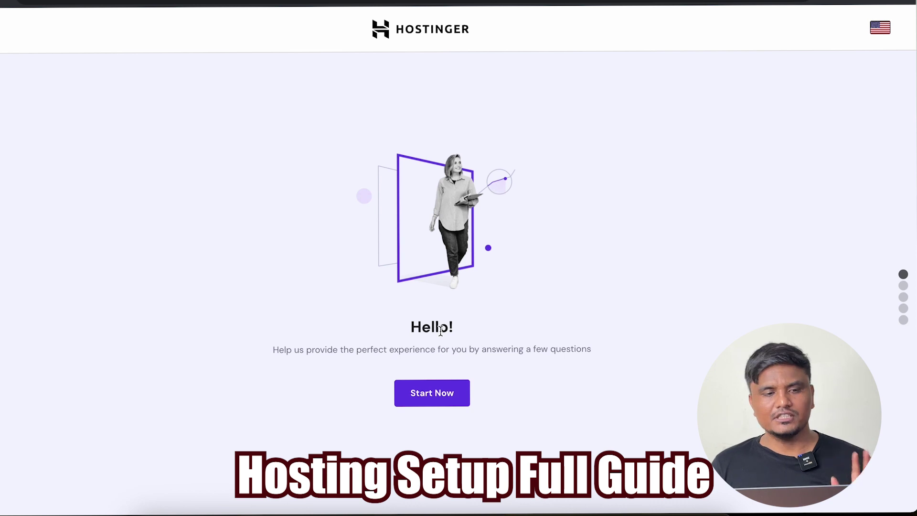
# Start the website setup questionnaire and skip the personalization questions
pyautogui.click(444, 404)
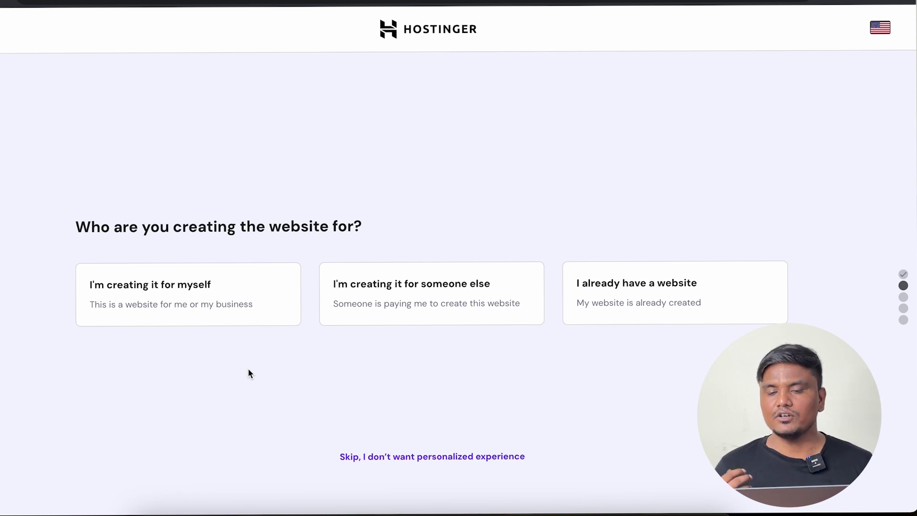
pyautogui.click(401, 456)
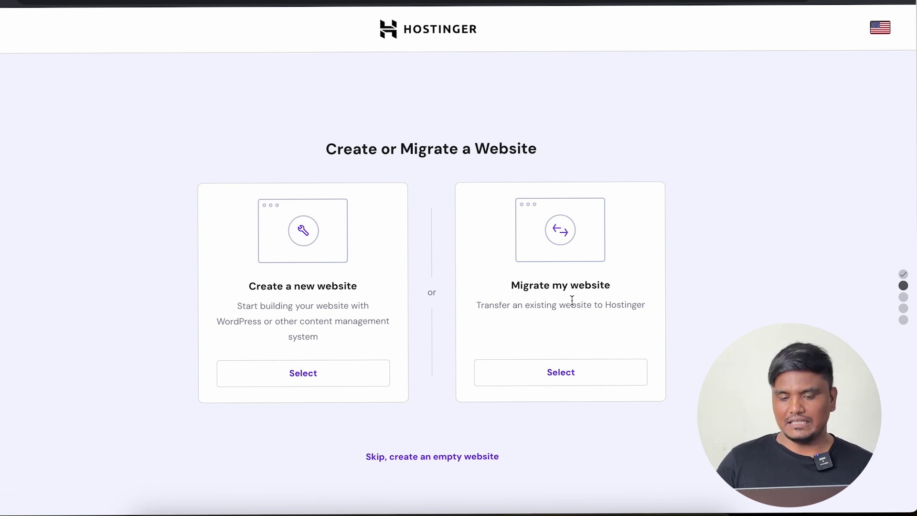
# Choose to create a new website and pick WordPress as its platform
pyautogui.click(277, 378)
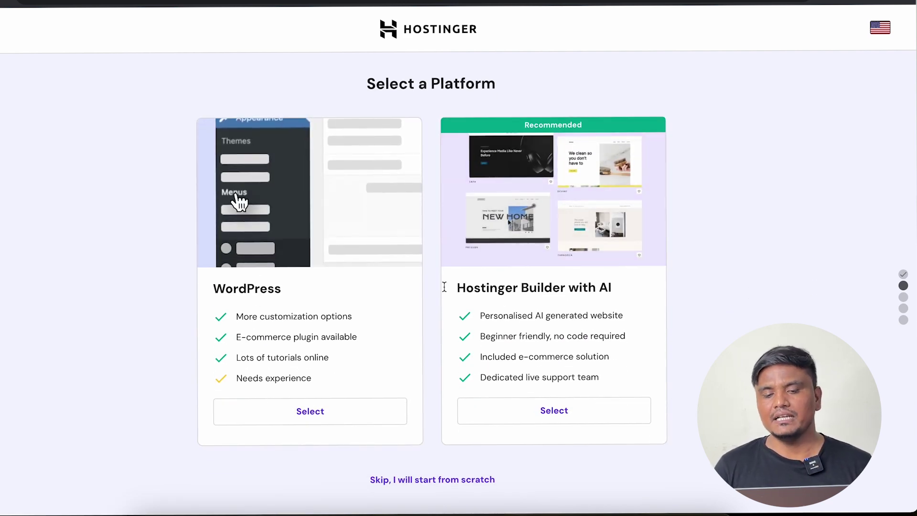
pyautogui.moveTo(440, 287); pyautogui.dragTo(751, 290)
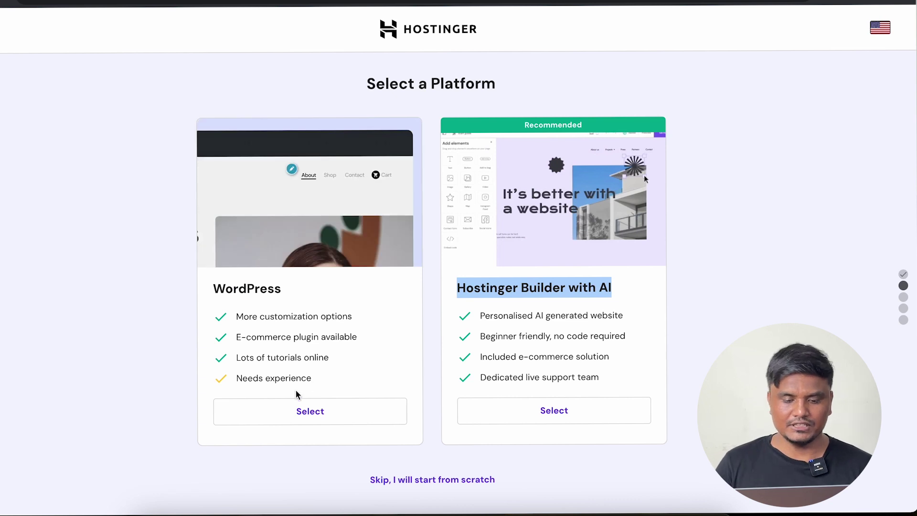
pyautogui.click(294, 410)
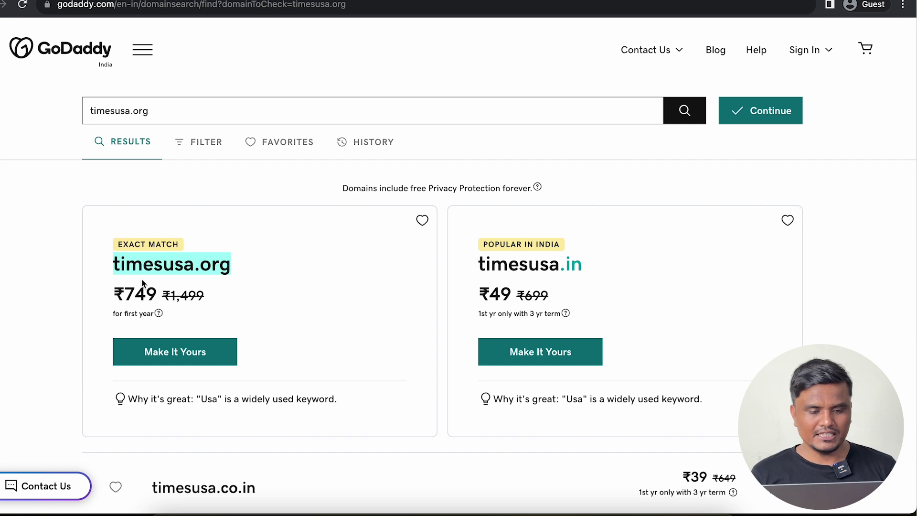
# Enter timesusa as the free domain name and filter the extensions for .org
pyautogui.click(113, 266)
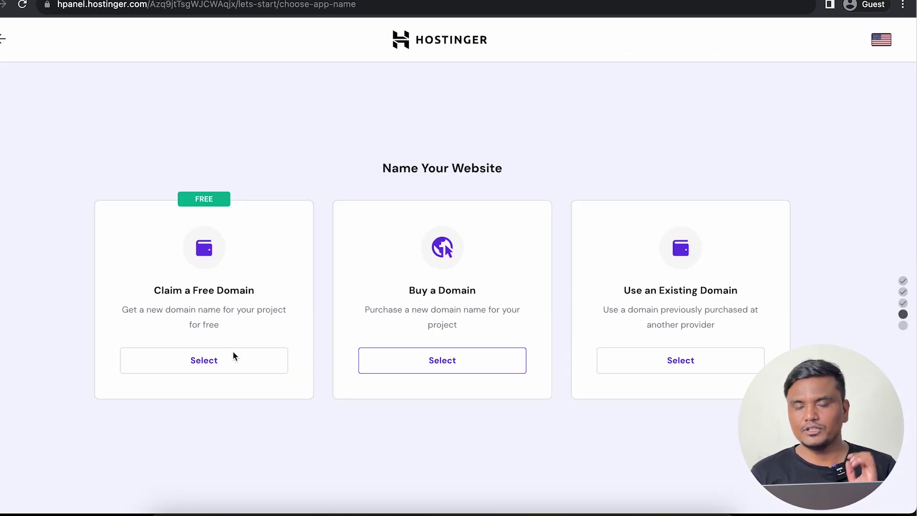
pyautogui.click(230, 355)
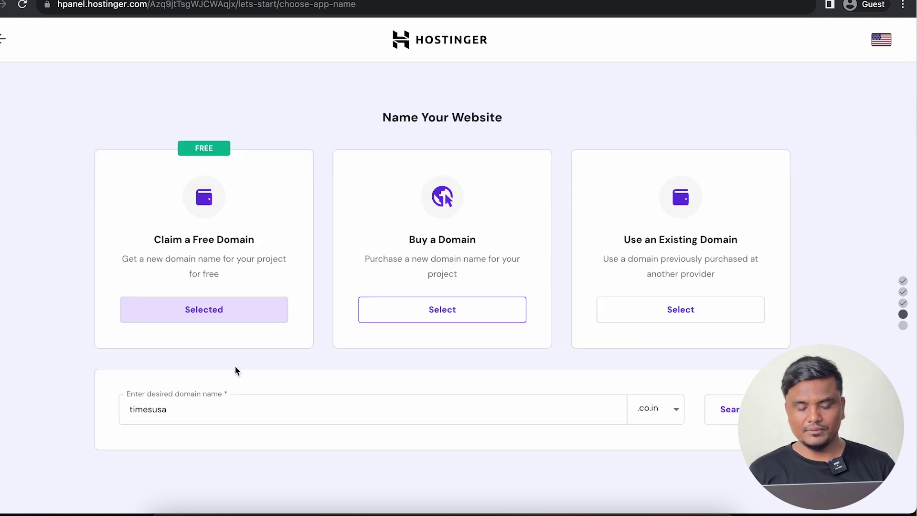
pyautogui.click(282, 404)
pyautogui.doubleClick(256, 406)
pyautogui.write('ti')
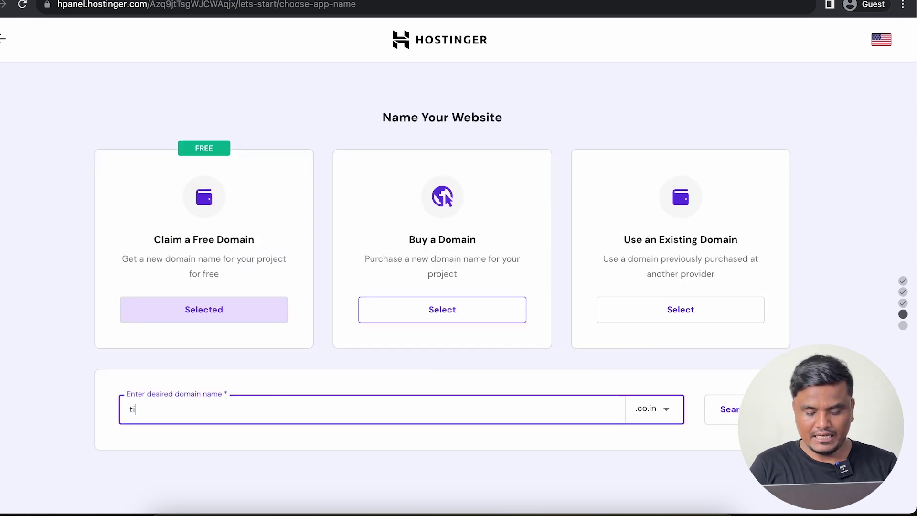
pyautogui.write('mes')
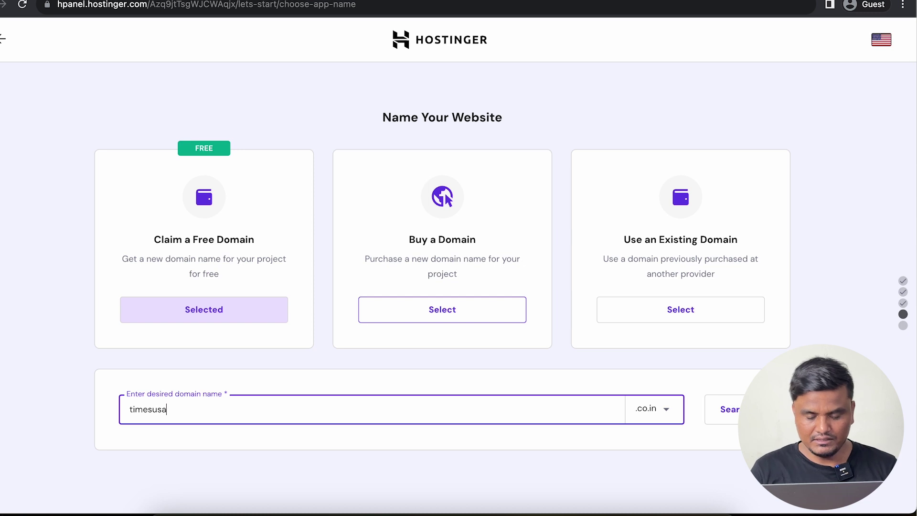
pyautogui.write('usa')
pyautogui.click(658, 409)
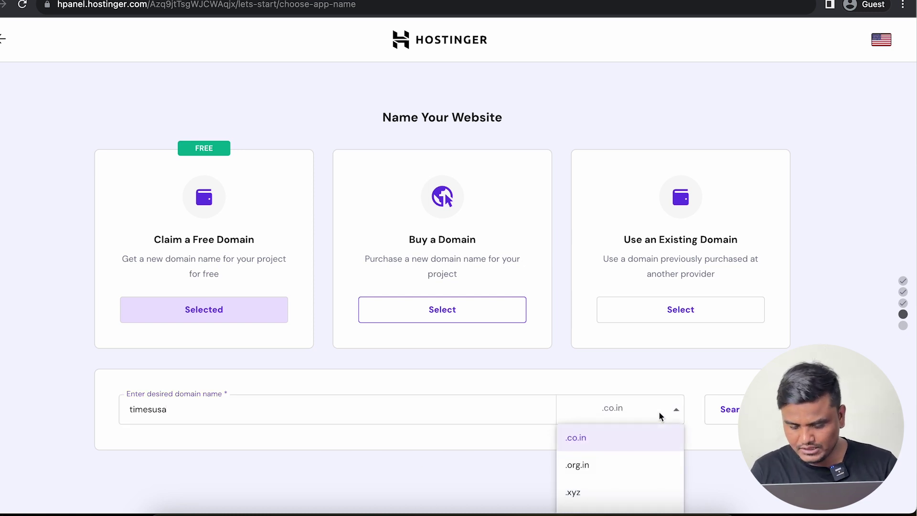
pyautogui.write('.ort')
pyautogui.press('BackSpace')
pyautogui.write('g')
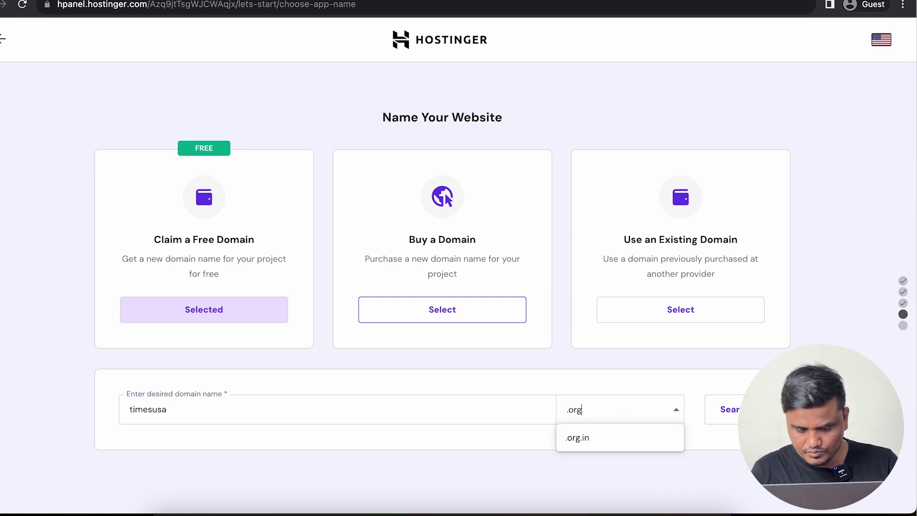
pyautogui.click(654, 460)
# Choose the .in extension, check timesusa.in availability, then discard that result
pyautogui.click(656, 415)
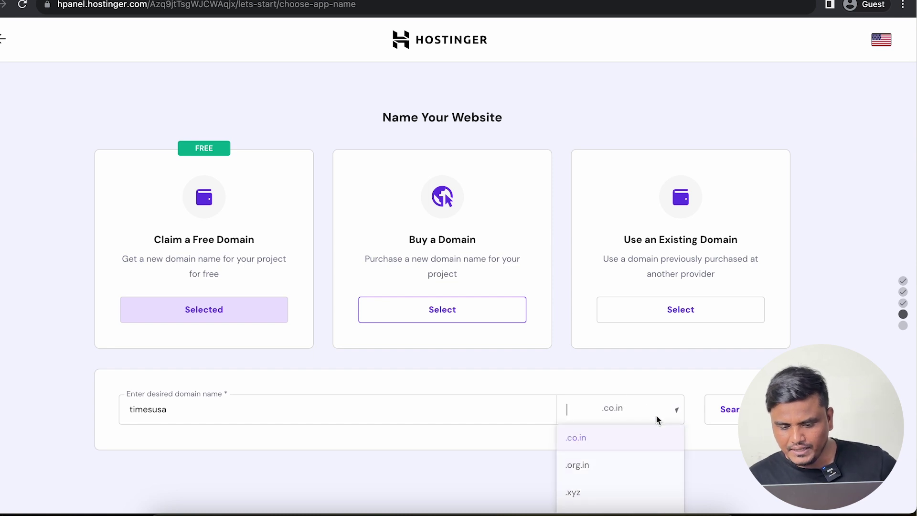
pyautogui.scroll(-3, 655, 468)
pyautogui.scroll(-10, 655, 468)
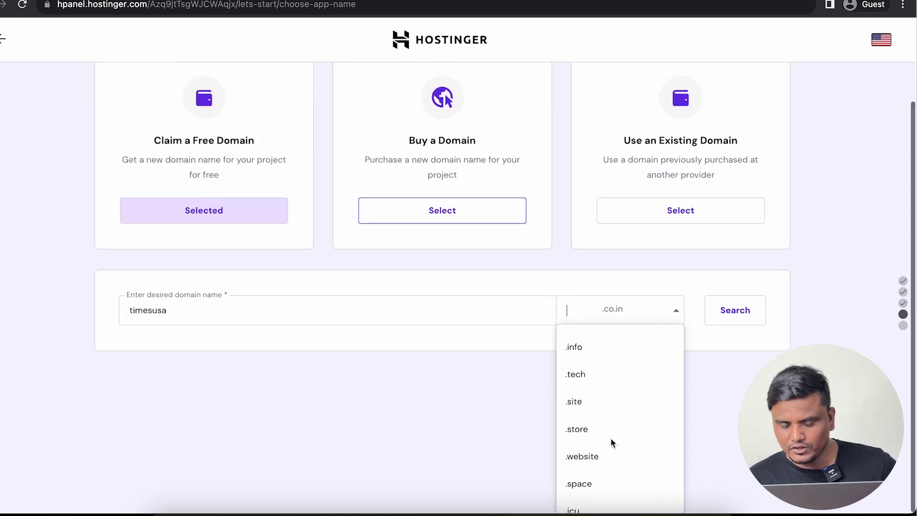
pyautogui.scroll(10, 611, 438)
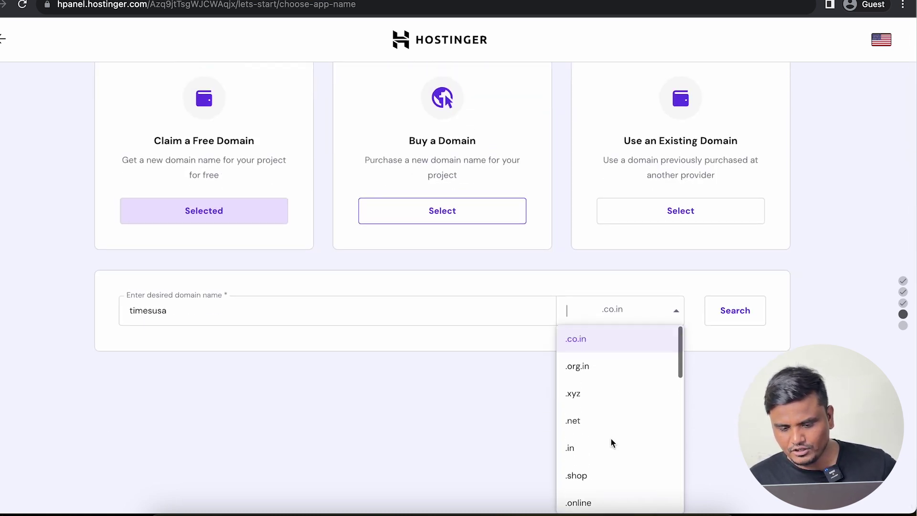
pyautogui.scroll(5, 610, 437)
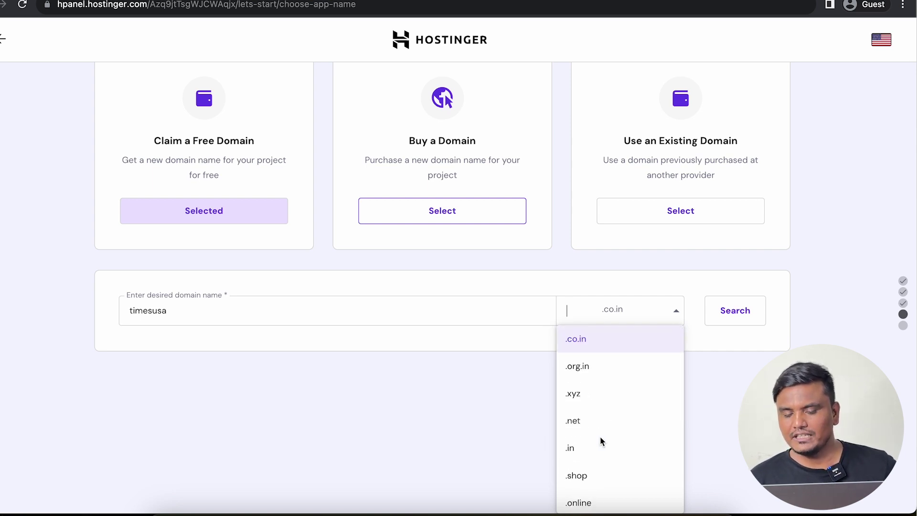
pyautogui.scroll(-3, 599, 436)
pyautogui.scroll(-5, 600, 436)
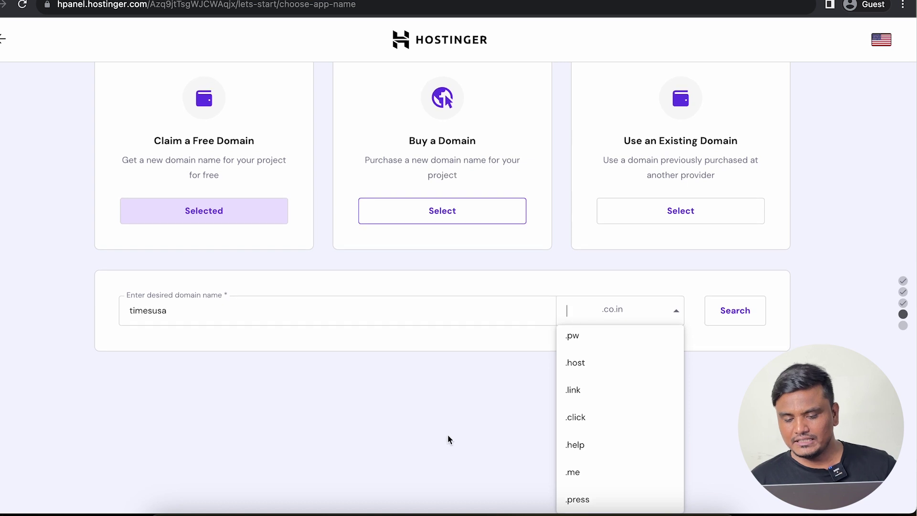
pyautogui.click(448, 434)
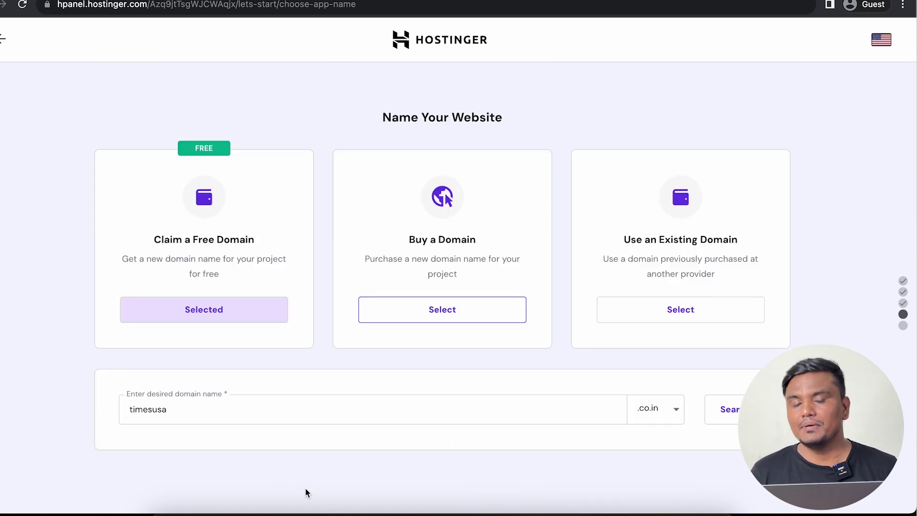
pyautogui.click(643, 409)
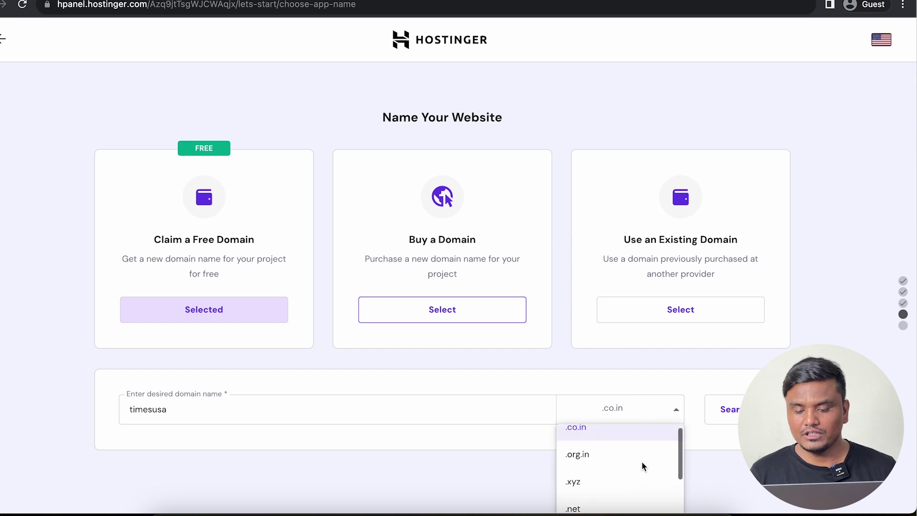
pyautogui.scroll(-2, 640, 460)
pyautogui.click(628, 499)
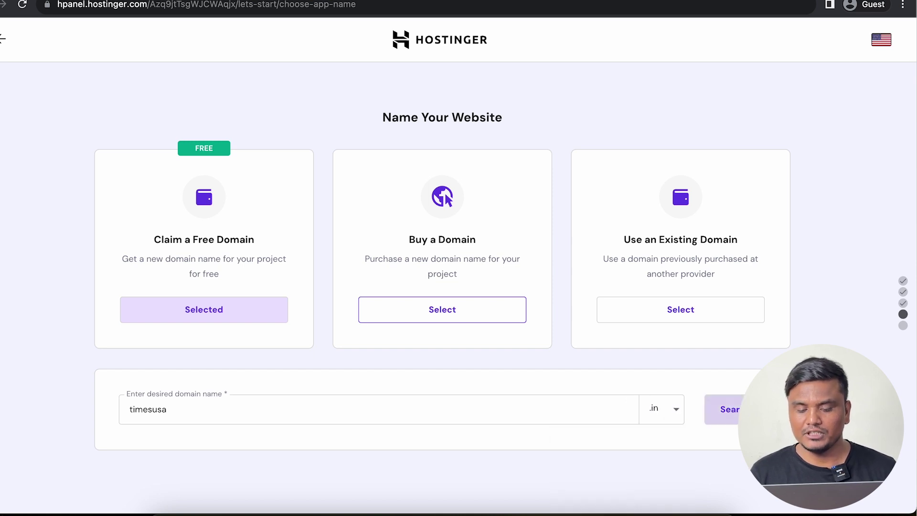
pyautogui.click(723, 409)
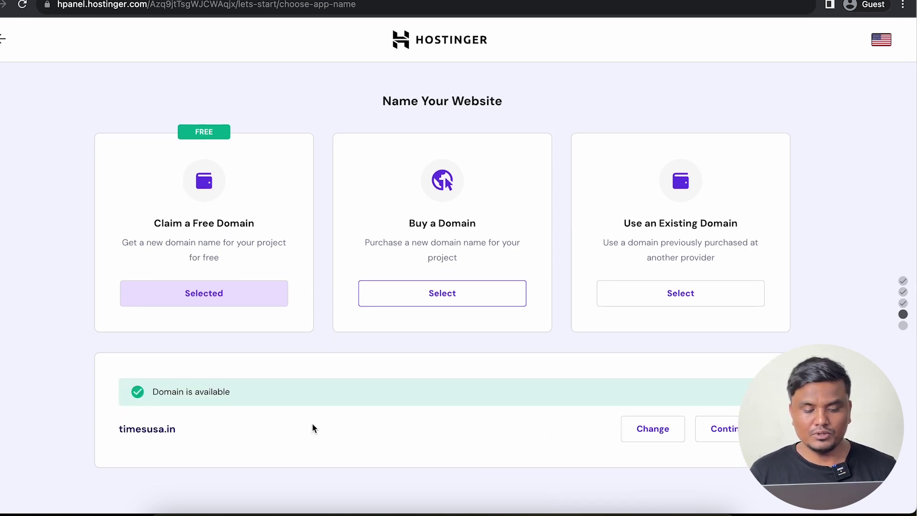
pyautogui.click(171, 432)
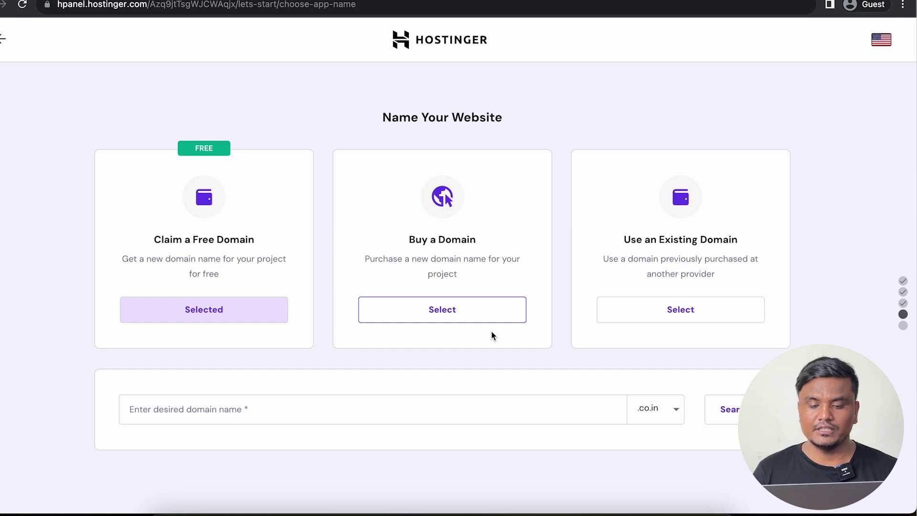
# Switch to buying a domain and search availability of timesusa.org
pyautogui.click(424, 309)
pyautogui.click(435, 320)
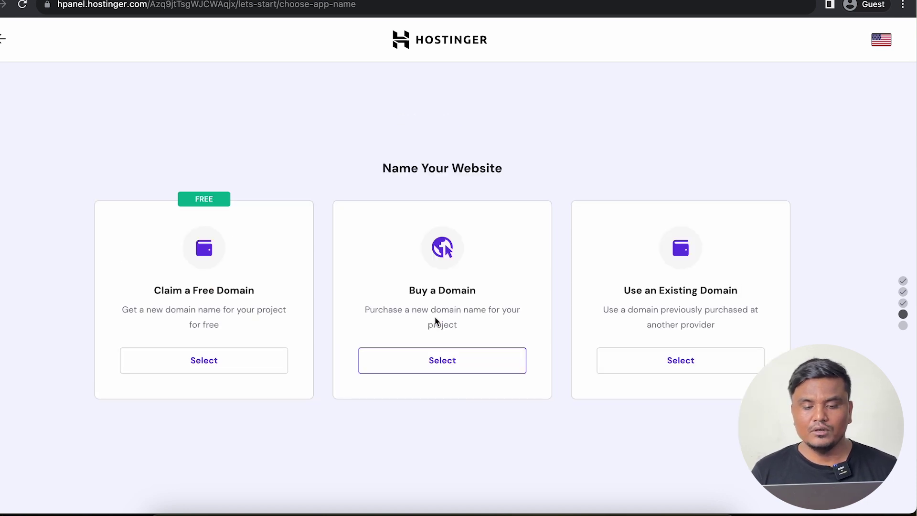
pyautogui.click(442, 363)
pyautogui.click(288, 410)
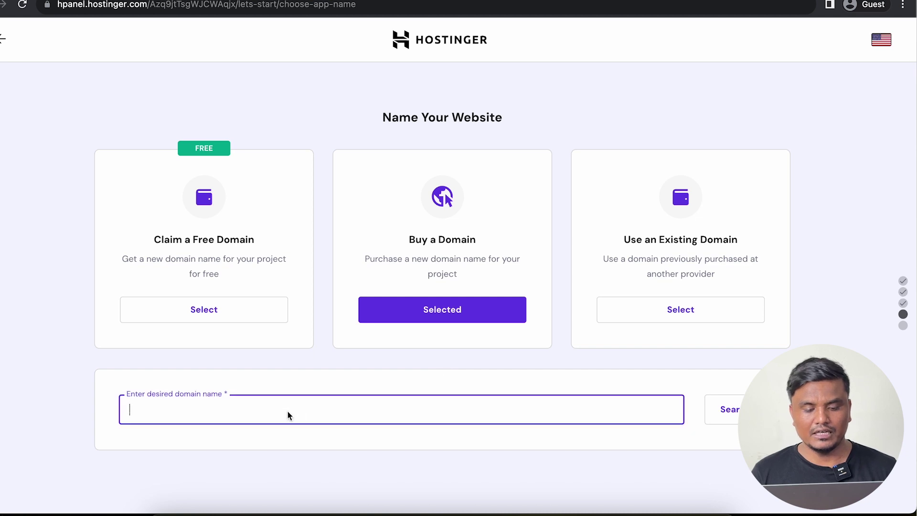
pyautogui.write('timesusa.org')
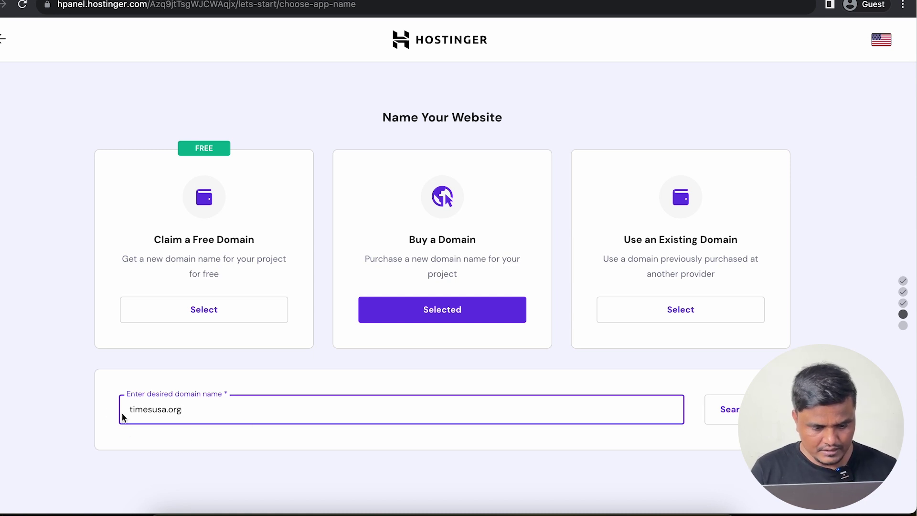
pyautogui.moveTo(122, 413); pyautogui.dragTo(266, 417)
pyautogui.press('Return')
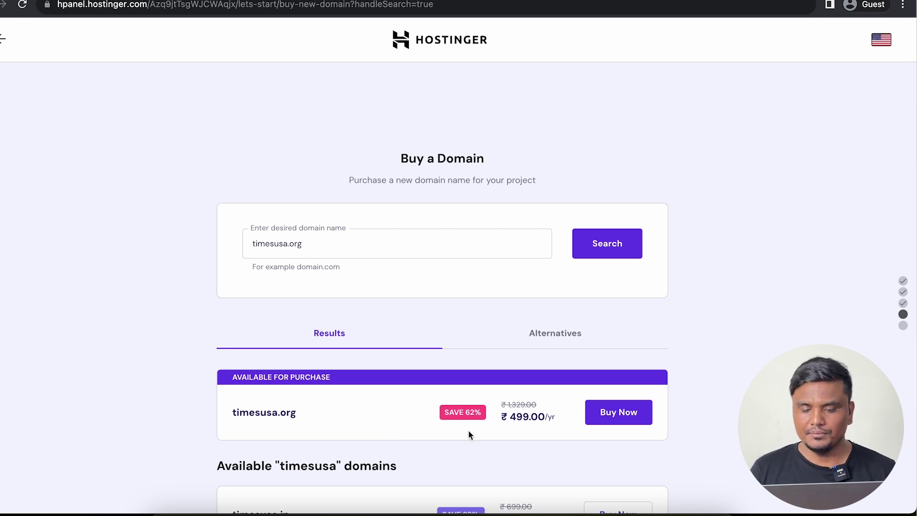
# Start purchasing timesusa.org, try a coupon code, and clear it after it's rejected
pyautogui.scroll(-2, 458, 390)
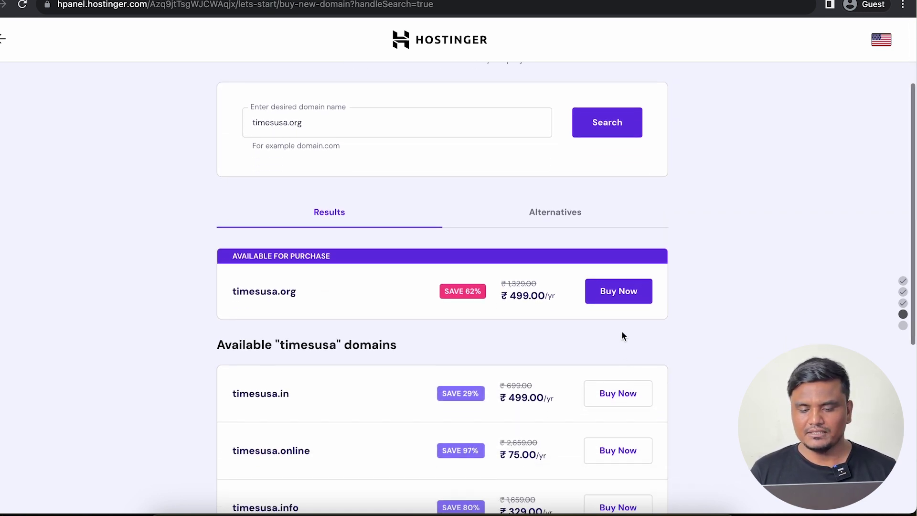
pyautogui.click(618, 292)
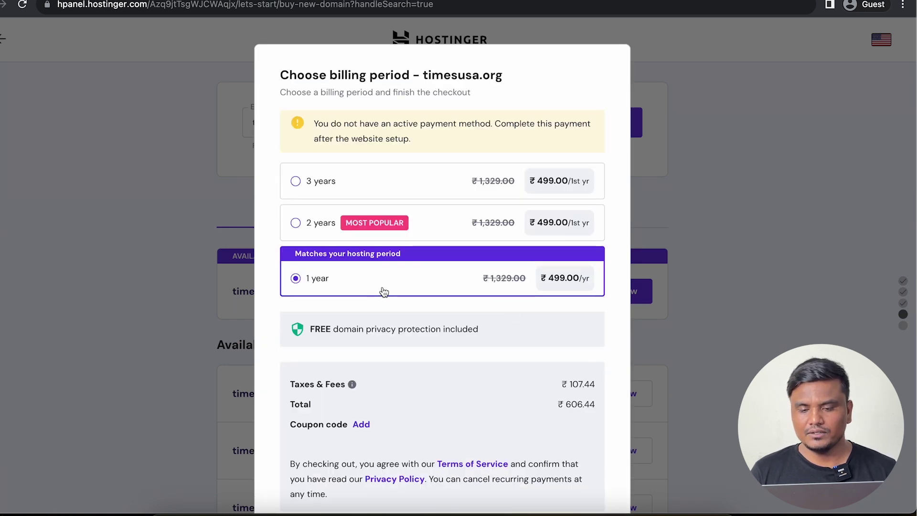
pyautogui.scroll(-2, 383, 291)
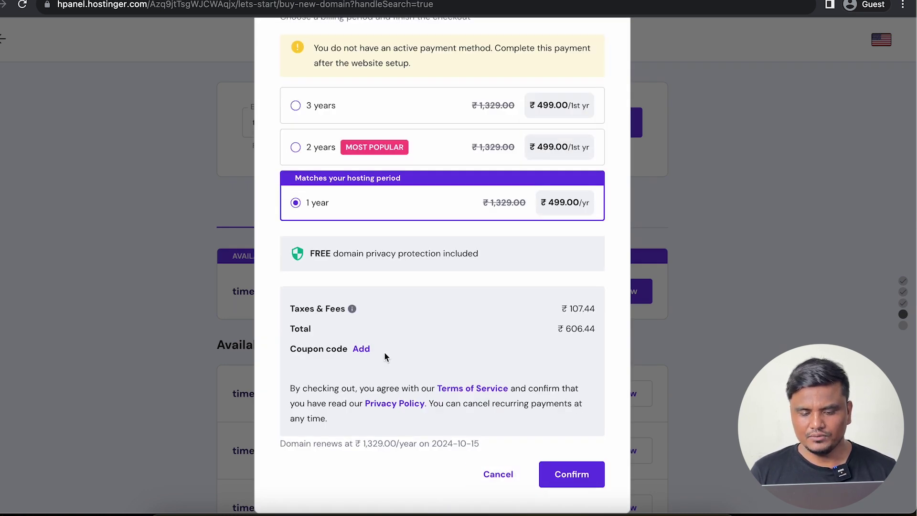
pyautogui.click(361, 348)
pyautogui.click(364, 374)
pyautogui.write('SA')
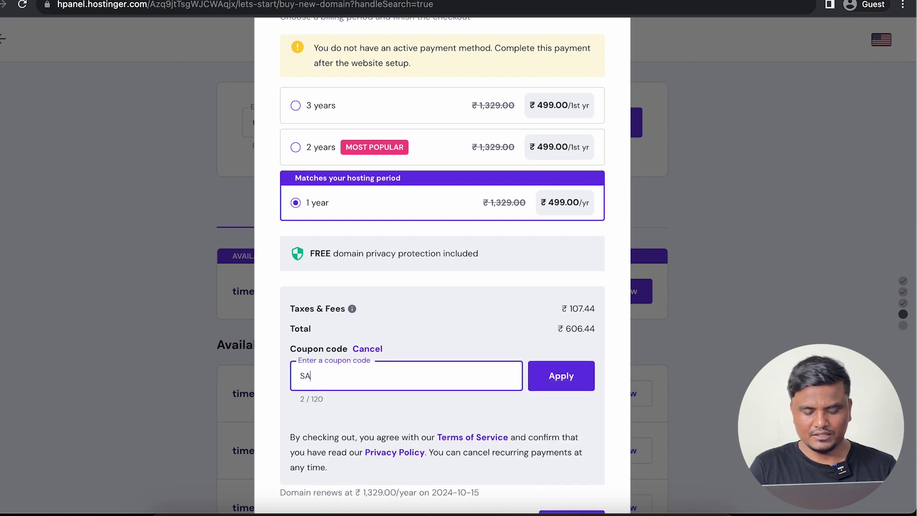
pyautogui.write('TISHK')
pyautogui.click(591, 388)
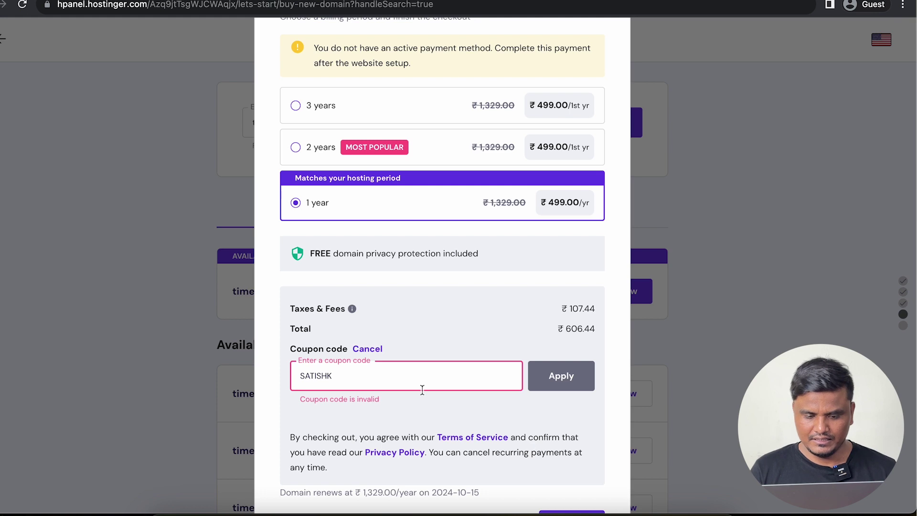
pyautogui.doubleClick(410, 376)
pyautogui.press('BackSpace')
# Confirm the 1-year timesusa.org domain order and continue to the setup overview
pyautogui.scroll(-2, 419, 391)
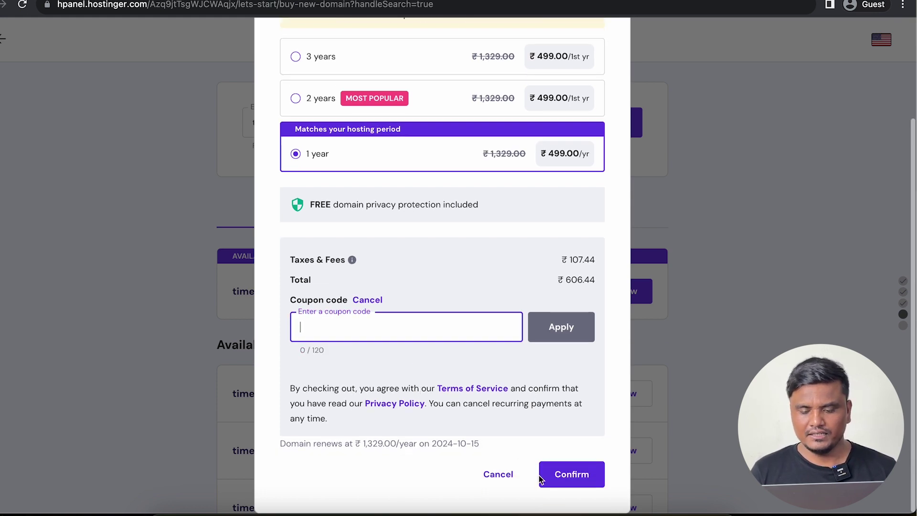
pyautogui.click(549, 485)
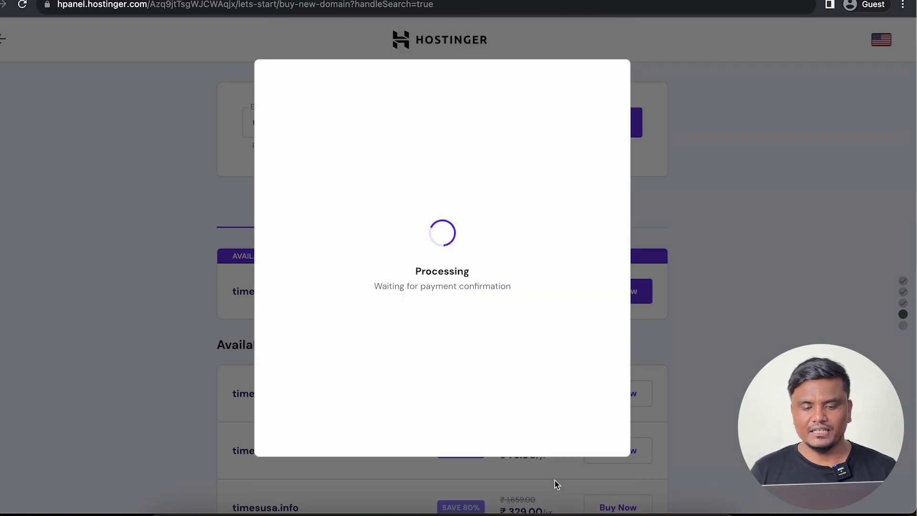
pyautogui.click(439, 318)
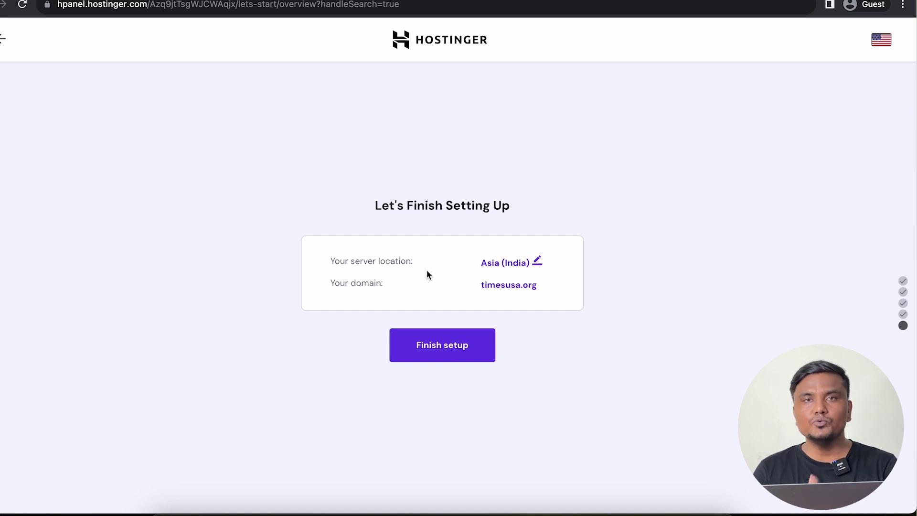
# Change the server location from Asia (India) to North America (USA, AZ)
pyautogui.click(540, 263)
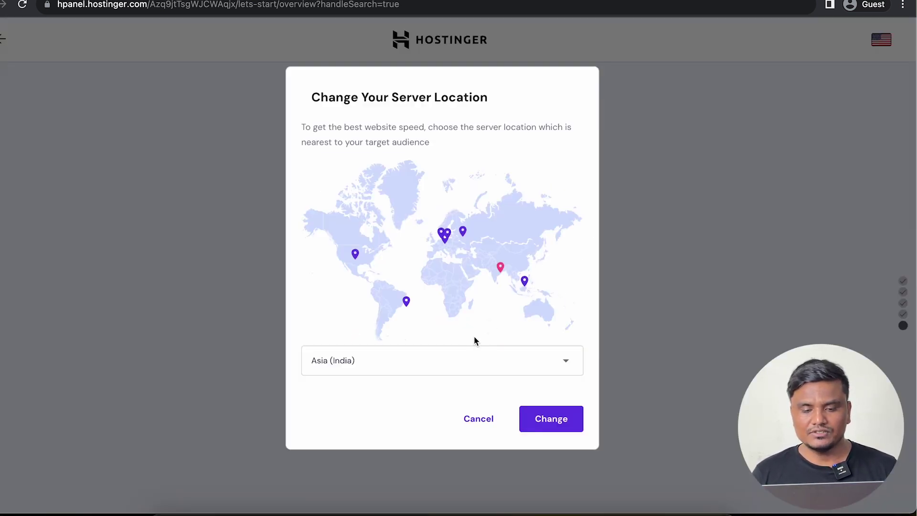
pyautogui.click(450, 370)
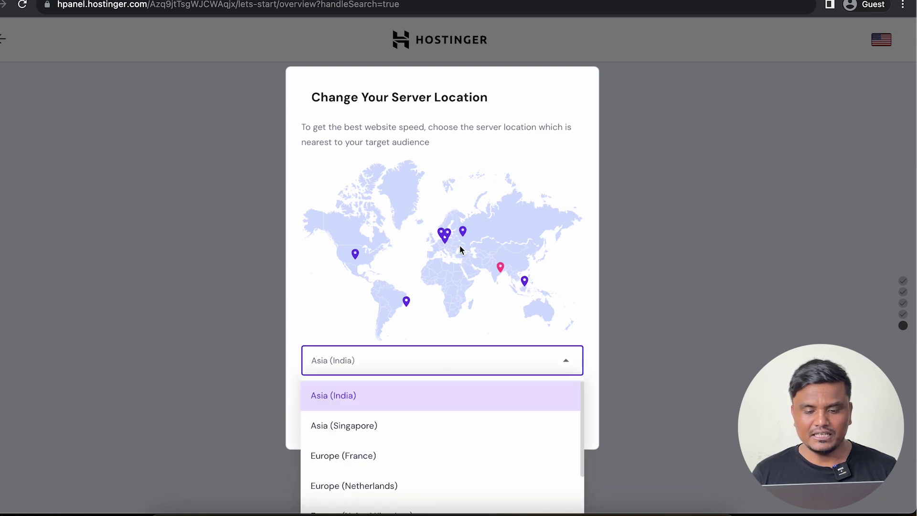
pyautogui.scroll(-1, 460, 248)
pyautogui.scroll(-1, 450, 433)
pyautogui.scroll(1, 451, 433)
pyautogui.scroll(-1, 451, 435)
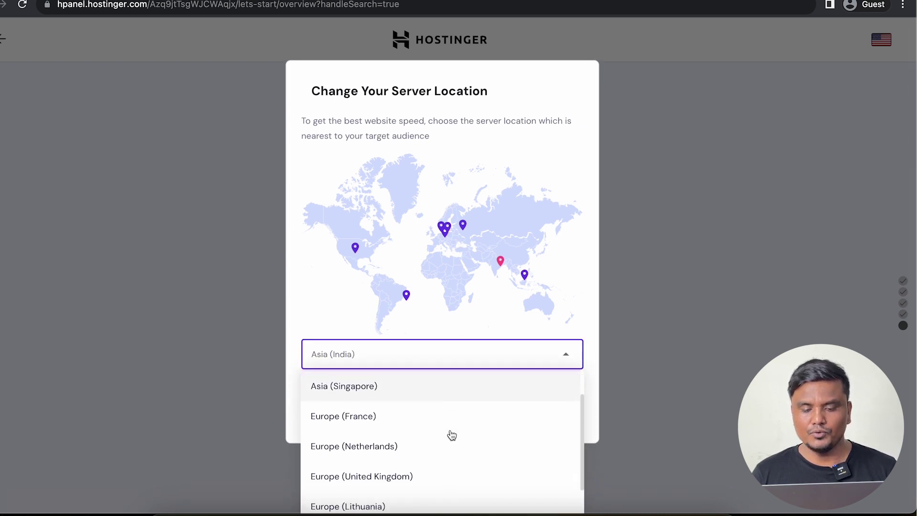
pyautogui.scroll(-2, 452, 434)
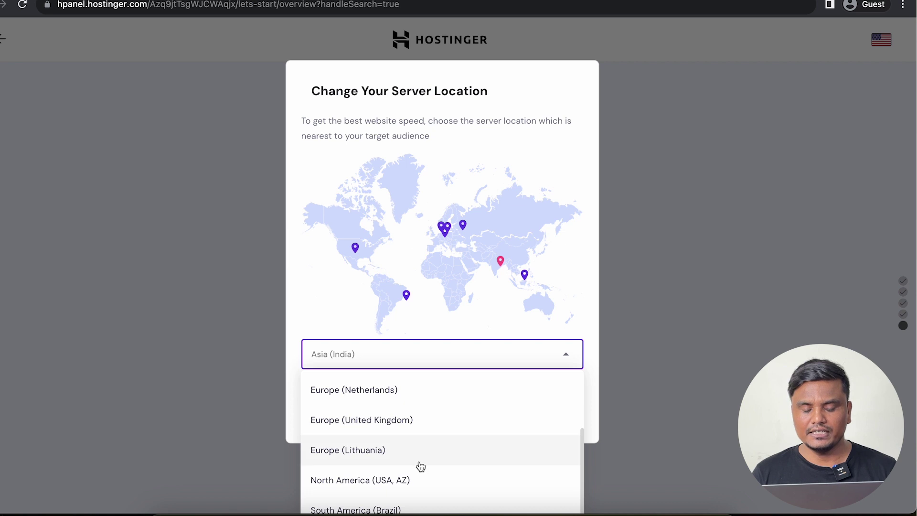
pyautogui.click(376, 482)
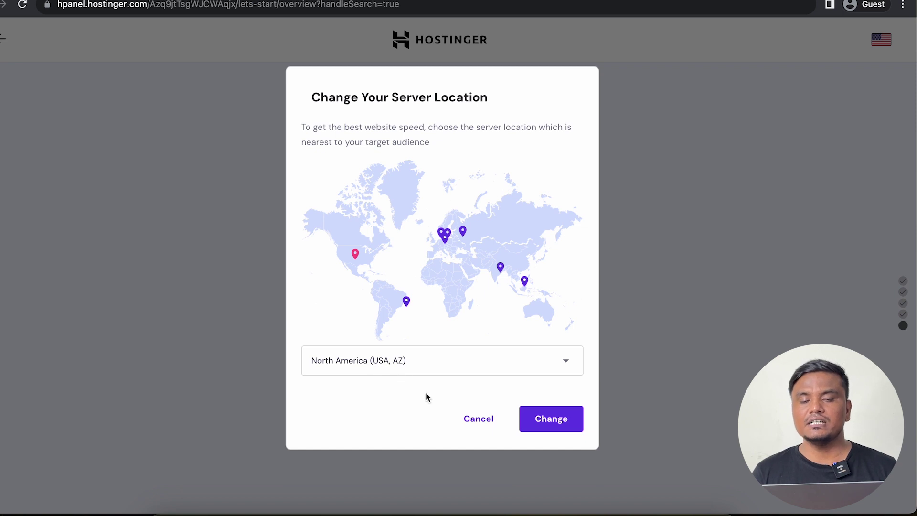
pyautogui.click(558, 424)
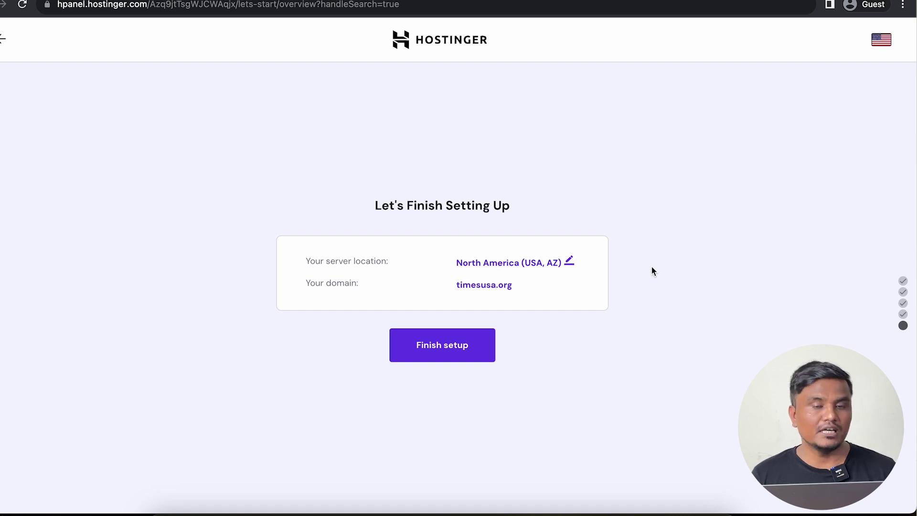
# Finish the hosting setup and proceed to pay for the pending .ORG domain
pyautogui.click(443, 358)
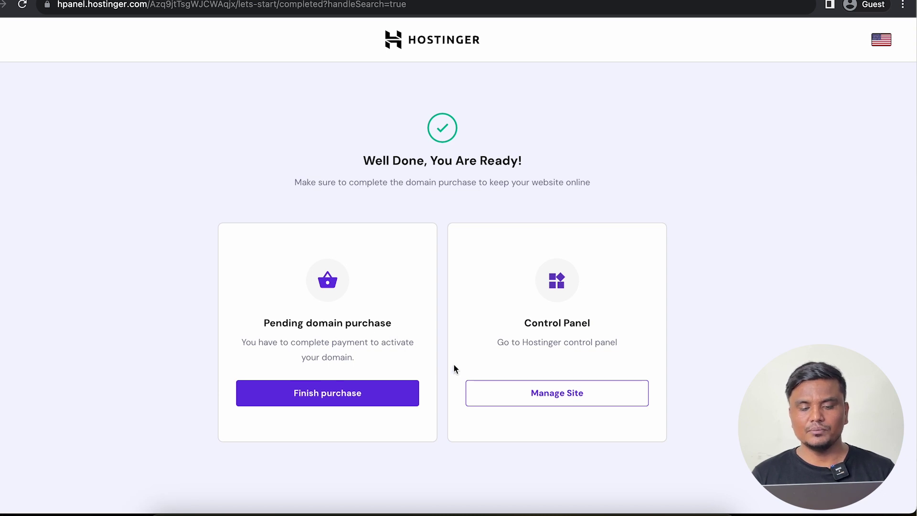
pyautogui.click(344, 394)
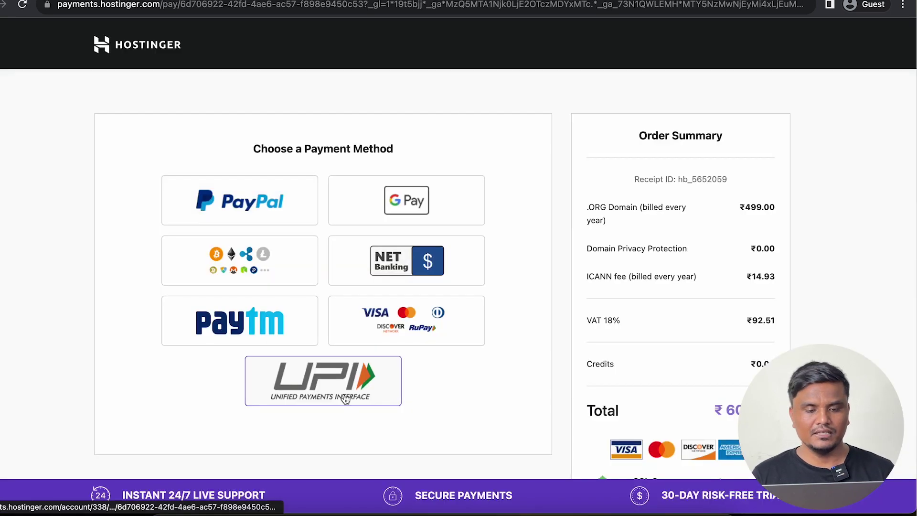
# Continue past the timesusa.org domain confirmation and open a blank browser tab
pyautogui.scroll(1, 467, 394)
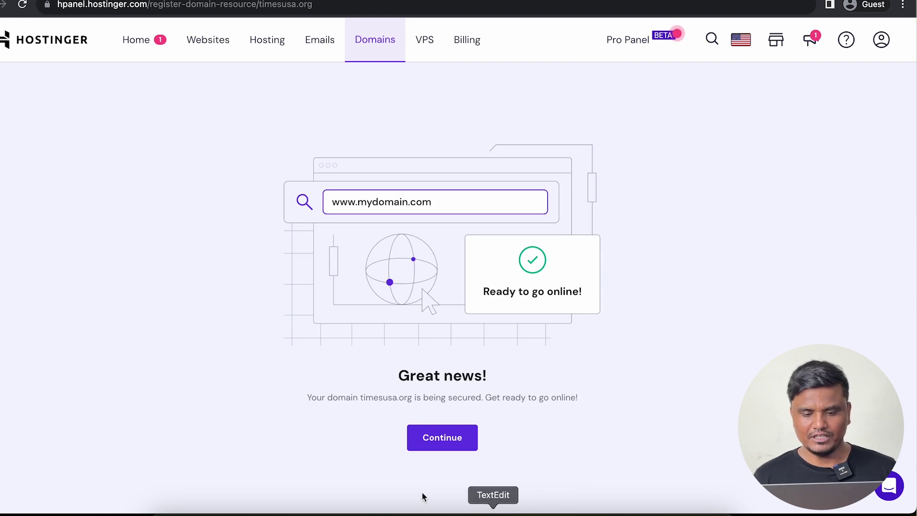
pyautogui.click(449, 435)
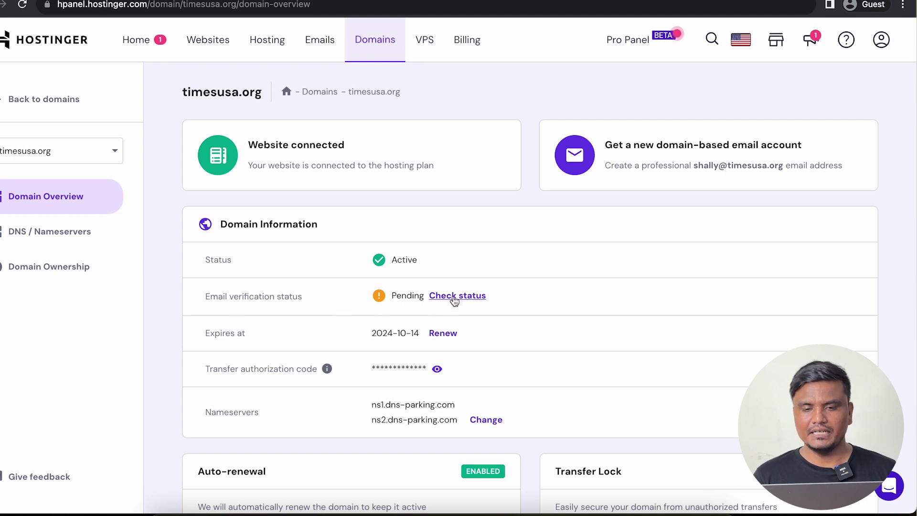
pyautogui.press('super+t')
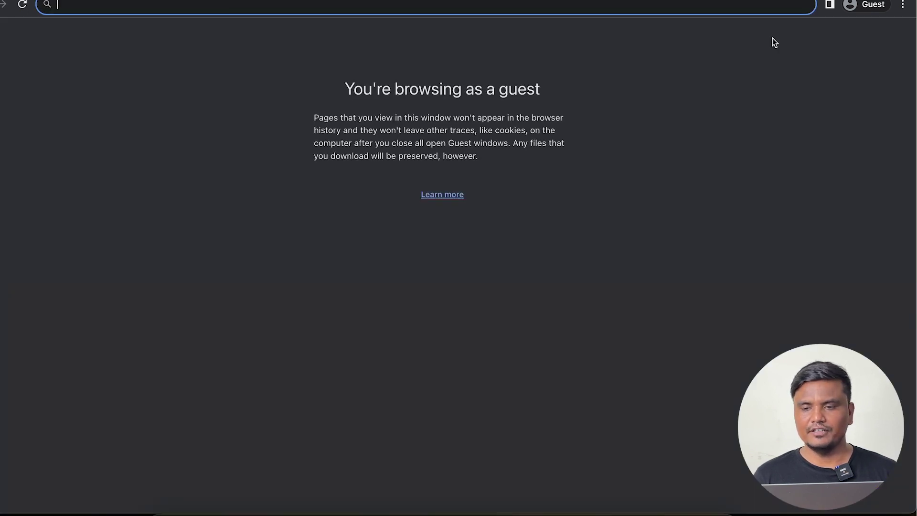
# Open Gmail and follow the Hostinger verification link for timesusa.org
pyautogui.write('gmail')
pyautogui.press('Return')
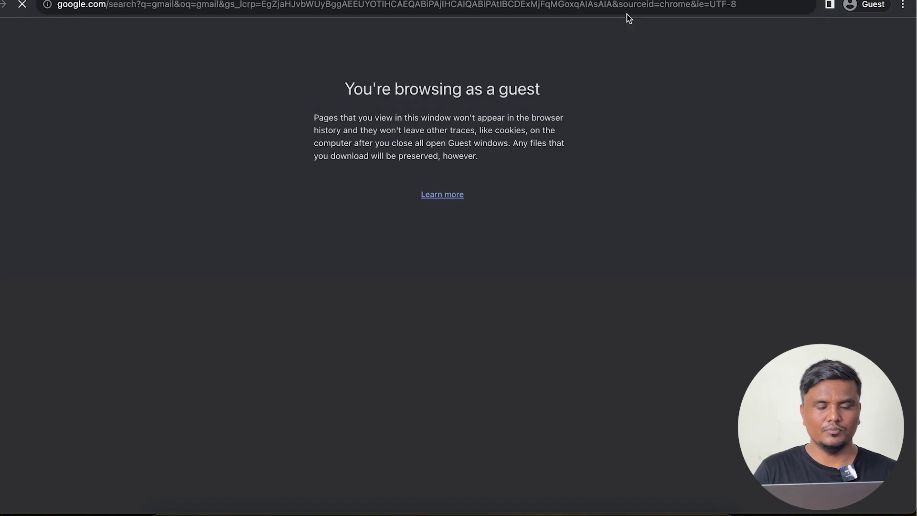
pyautogui.click(196, 171)
pyautogui.click(334, 303)
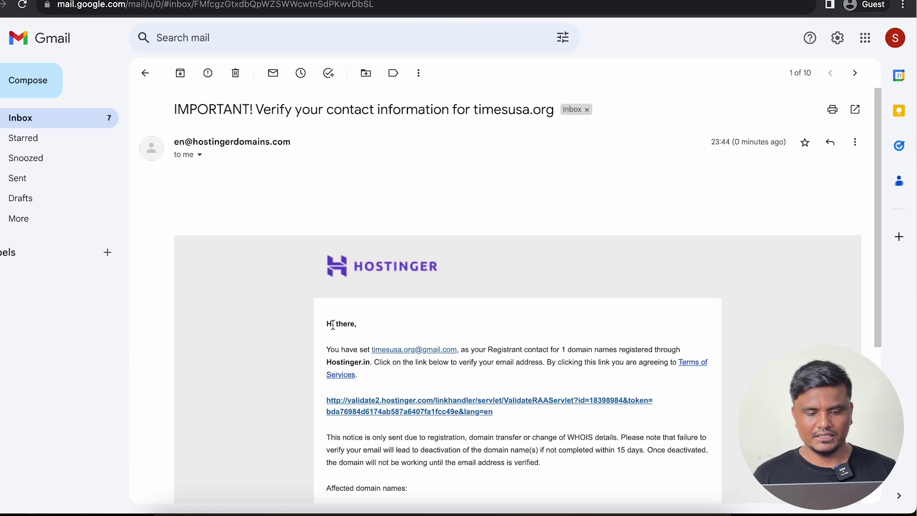
pyautogui.scroll(-3, 391, 394)
pyautogui.click(392, 308)
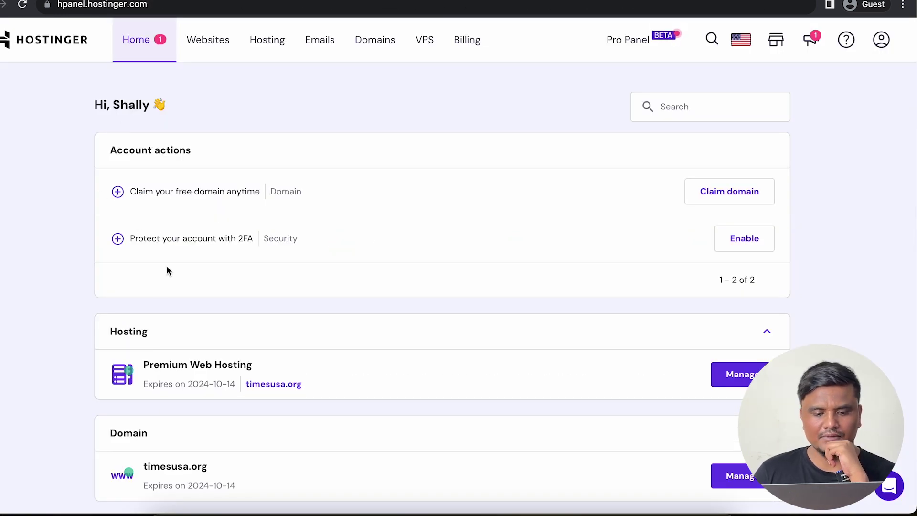
# Claim nymovies24.com as the free .com domain and finish its registration
pyautogui.scroll(-2, 96, 342)
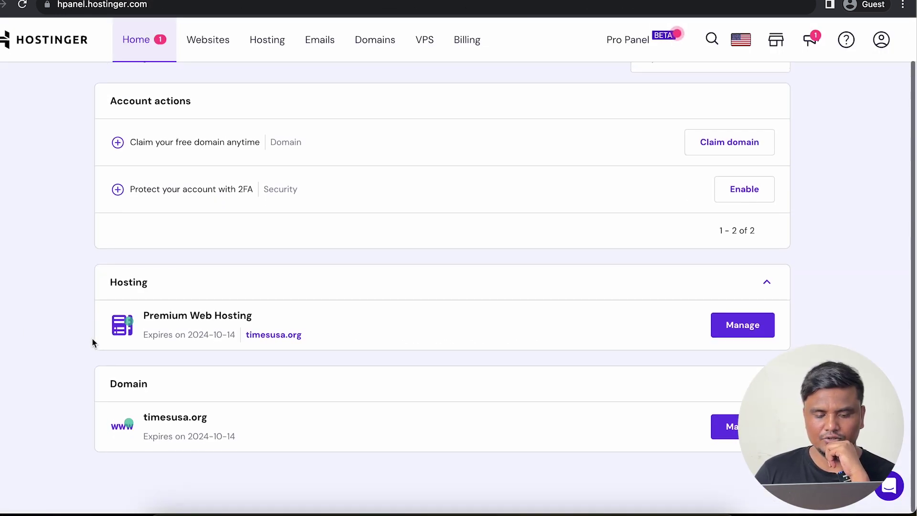
pyautogui.scroll(2, 93, 342)
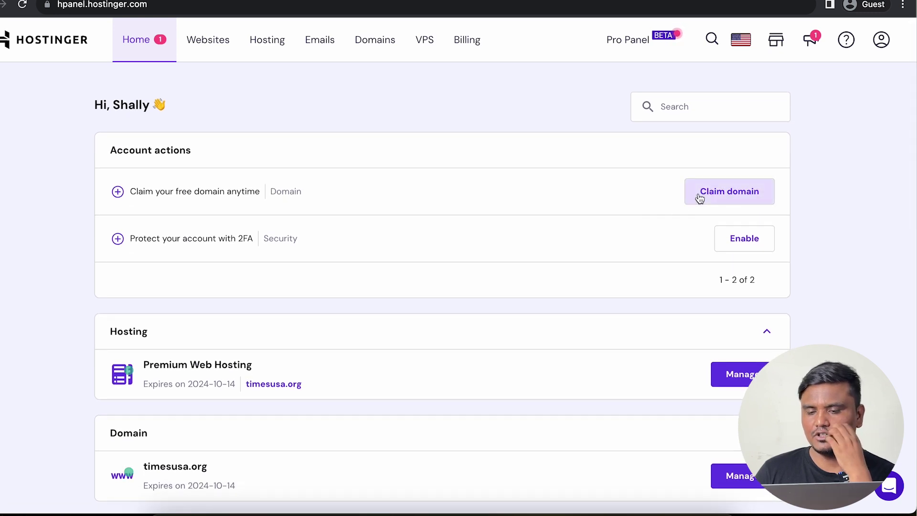
pyautogui.click(722, 200)
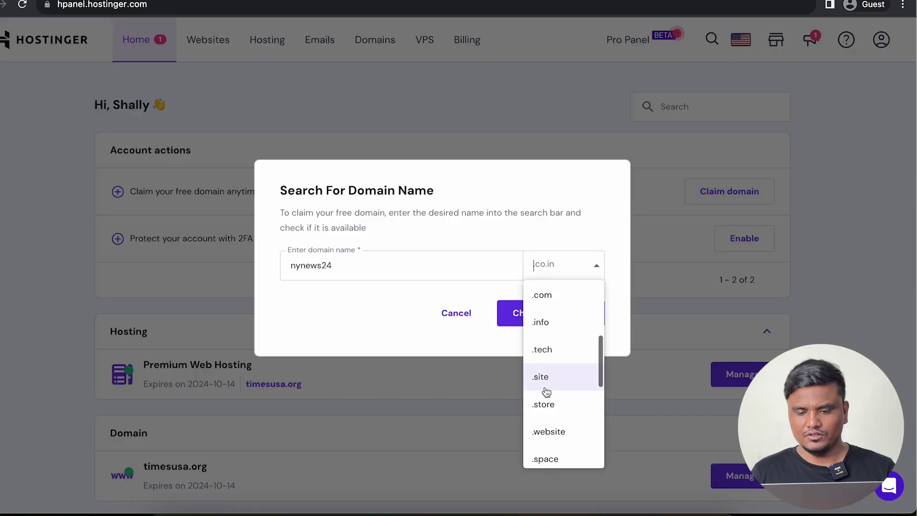
pyautogui.scroll(3, 544, 382)
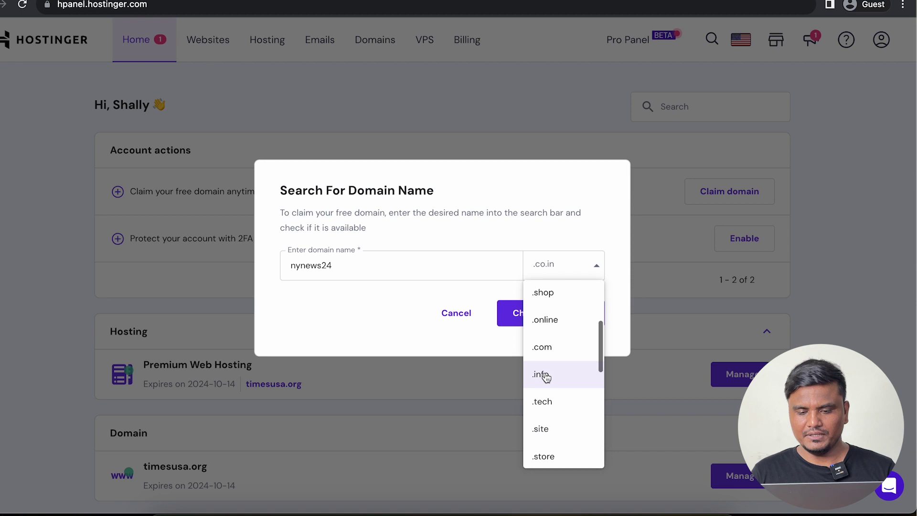
pyautogui.click(543, 348)
pyautogui.click(537, 319)
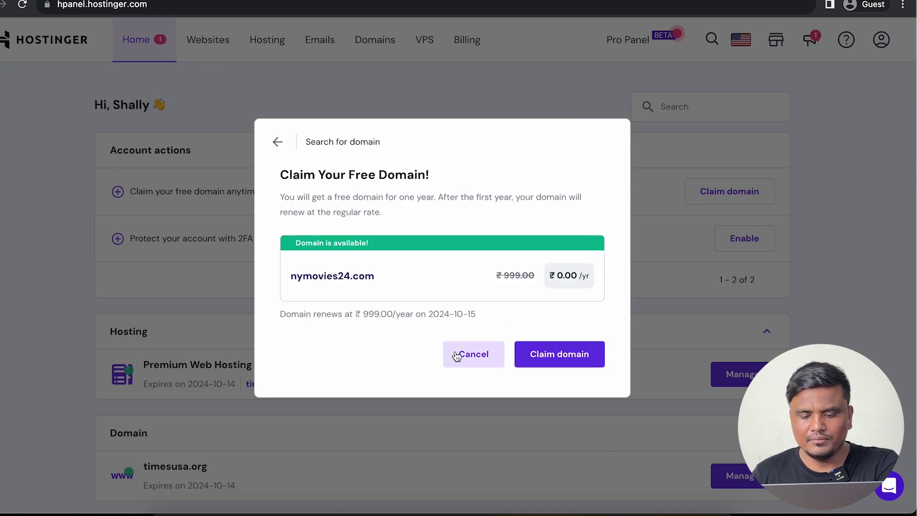
pyautogui.click(555, 356)
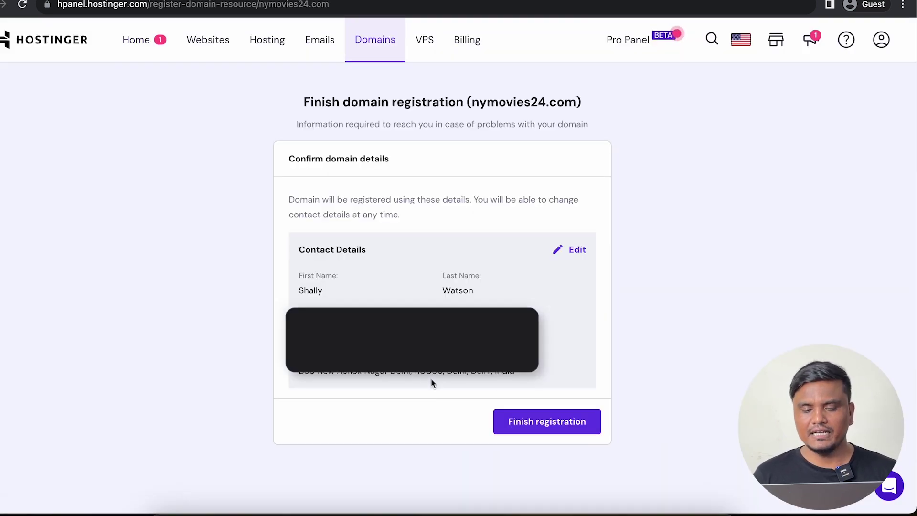
pyautogui.click(578, 428)
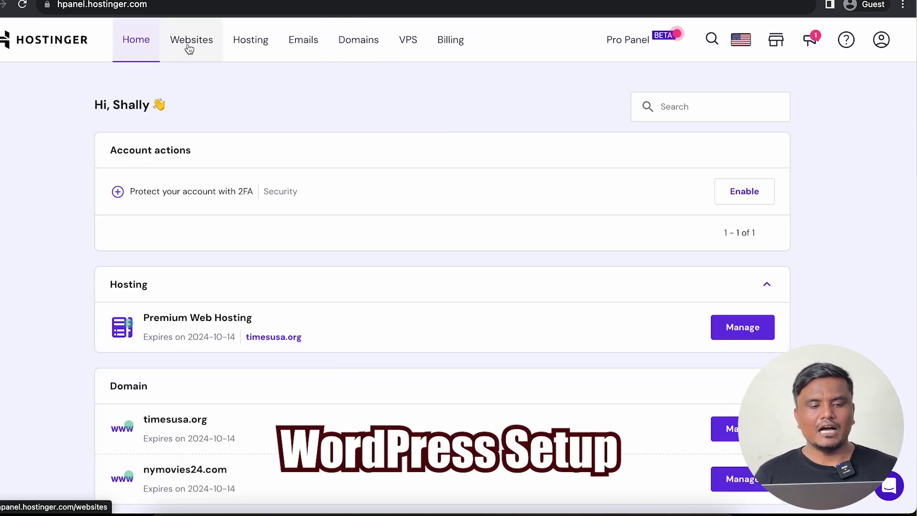
# Open the Auto Installer for timesusa.org from Websites and select WordPress
pyautogui.click(195, 56)
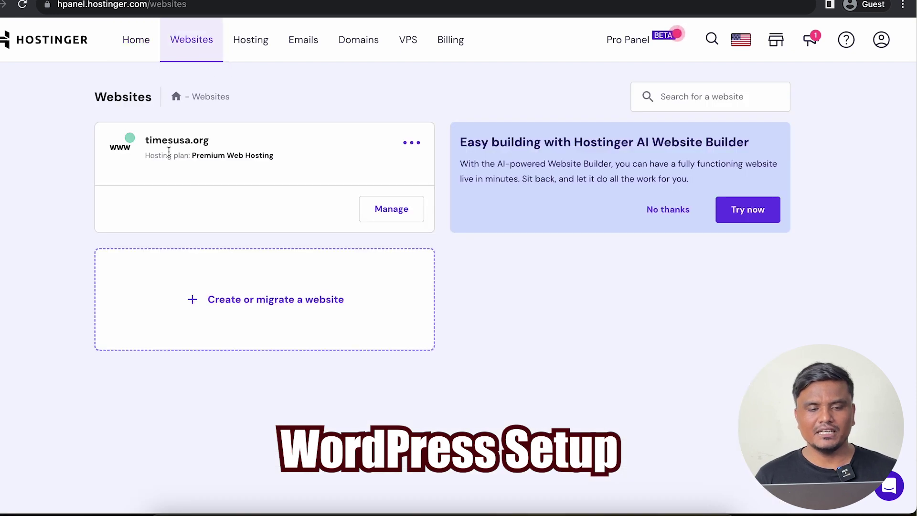
pyautogui.click(369, 217)
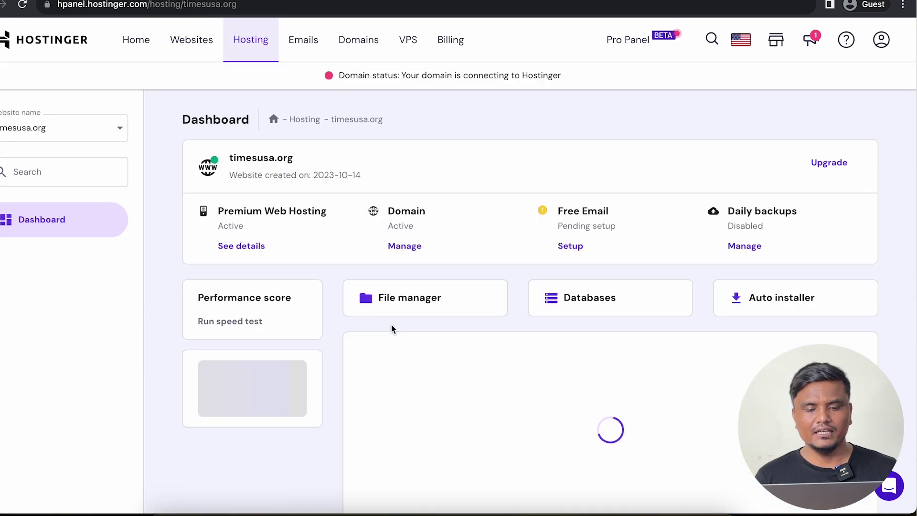
pyautogui.click(756, 315)
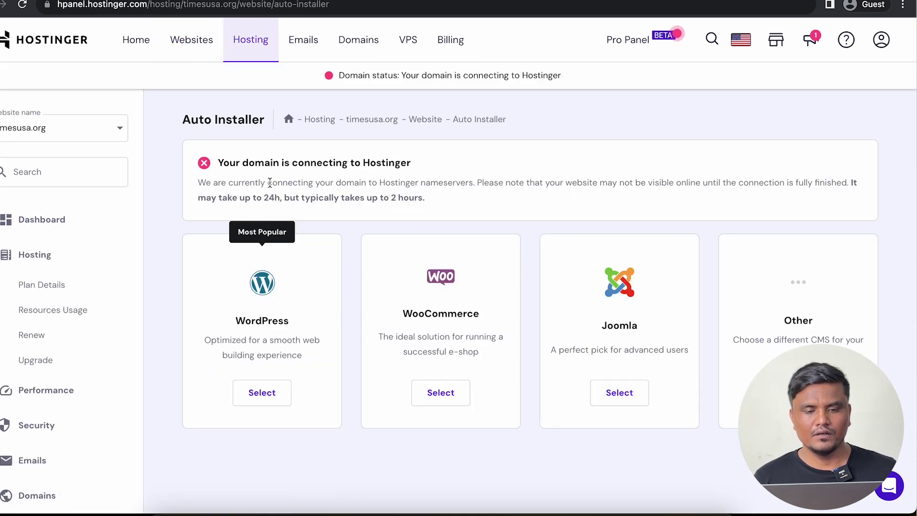
pyautogui.moveTo(215, 163); pyautogui.dragTo(462, 170)
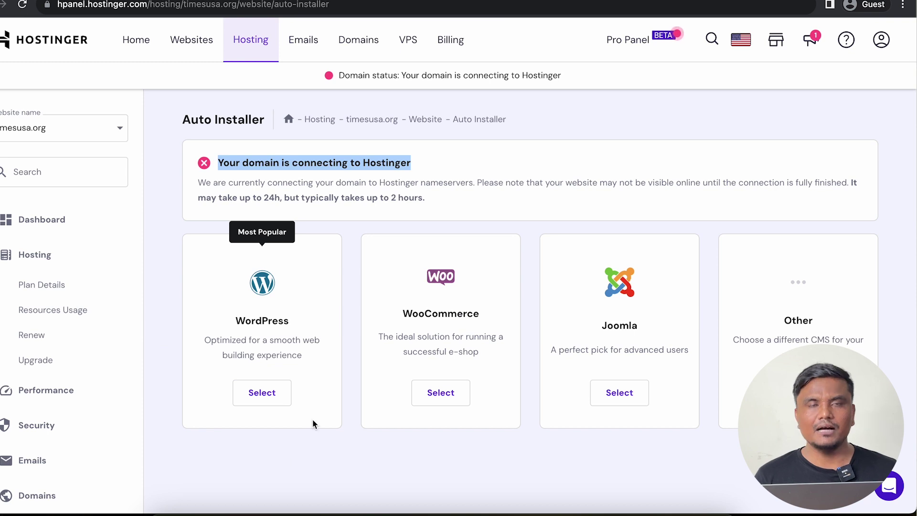
pyautogui.click(262, 392)
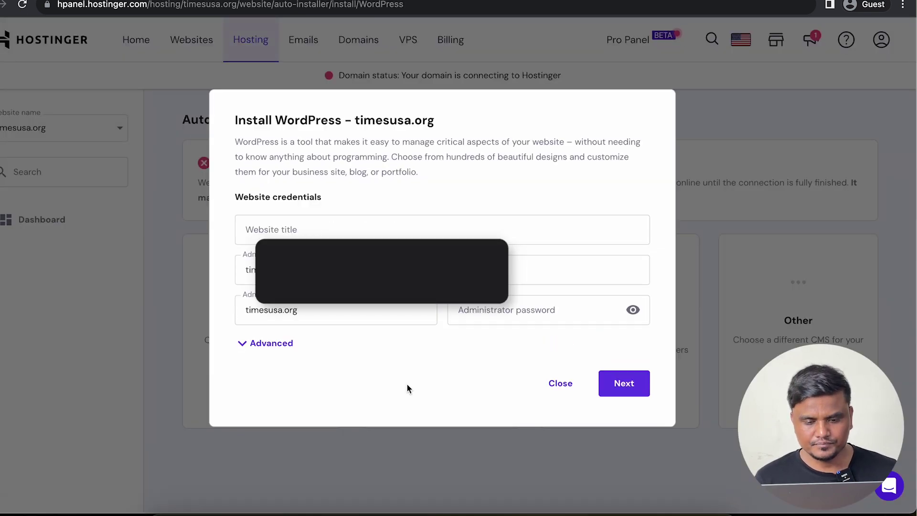
# Enter the admin username, email and password for Times USA, keep WordPress 6.3.2 in English, and install
pyautogui.click(331, 234)
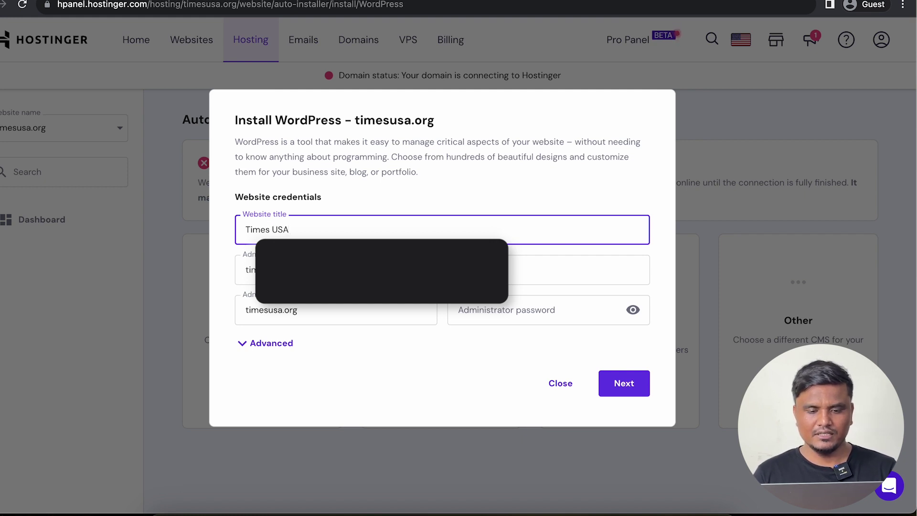
pyautogui.press('Tab')
pyautogui.press('super+a')
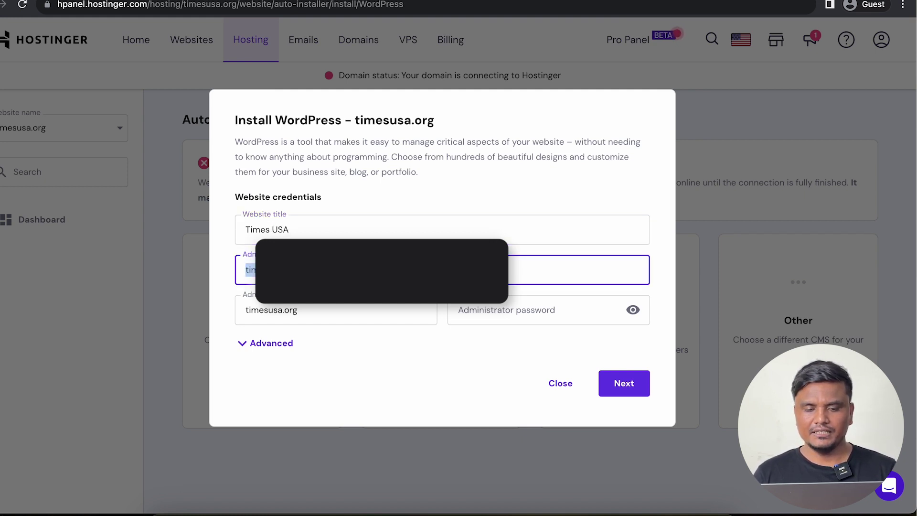
pyautogui.press('Right')
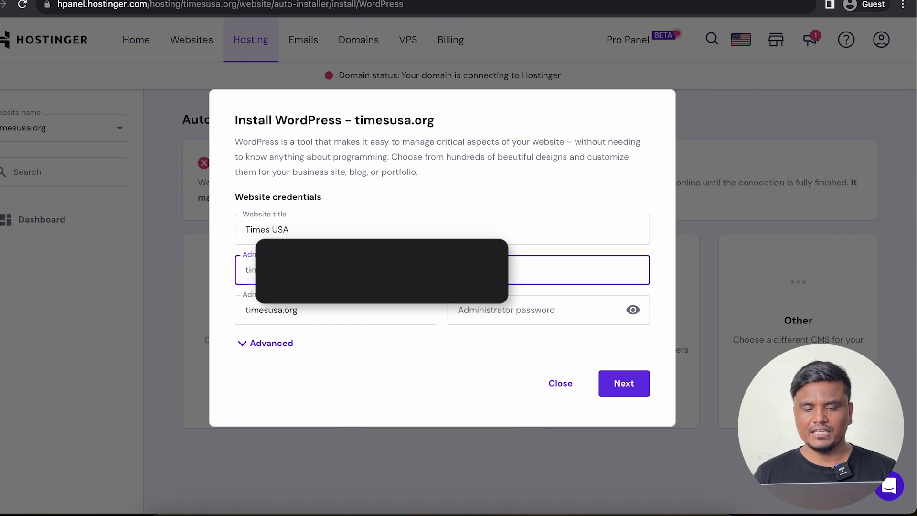
pyautogui.doubleClick(360, 306)
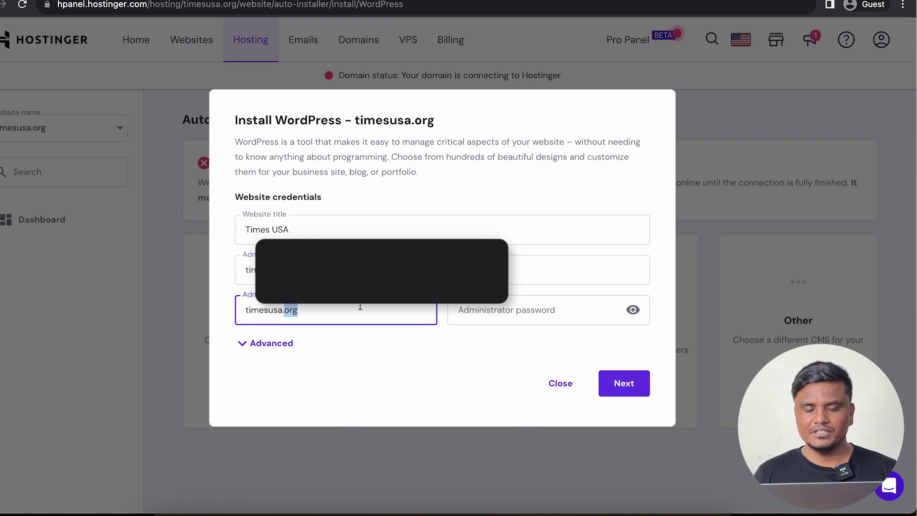
pyautogui.tripleClick(360, 307)
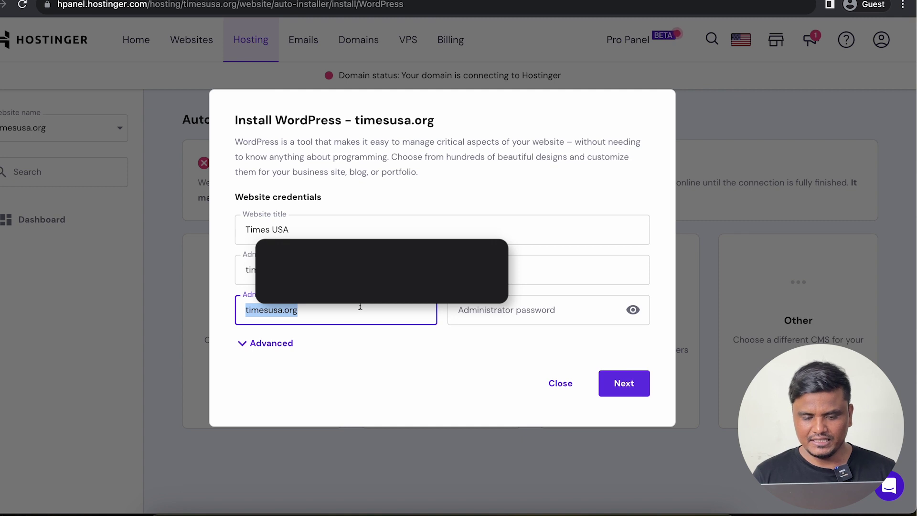
pyautogui.tripleClick(360, 307)
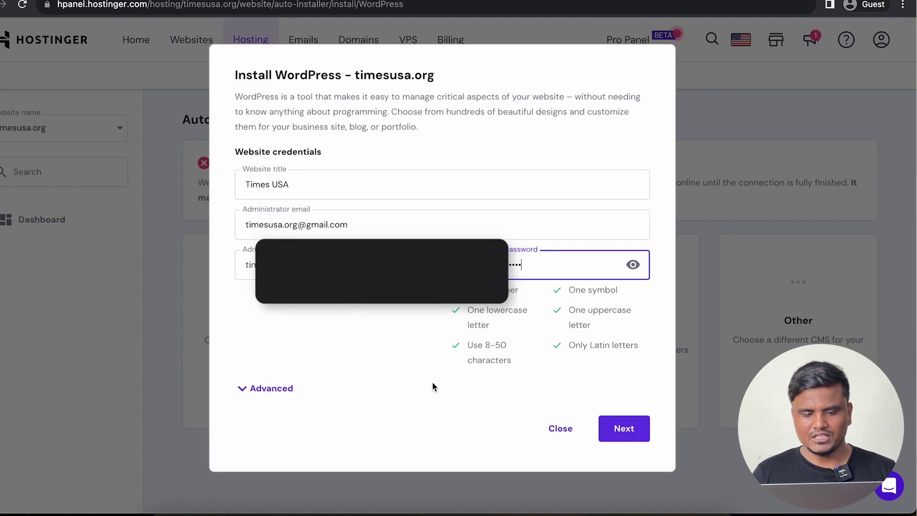
pyautogui.click(627, 435)
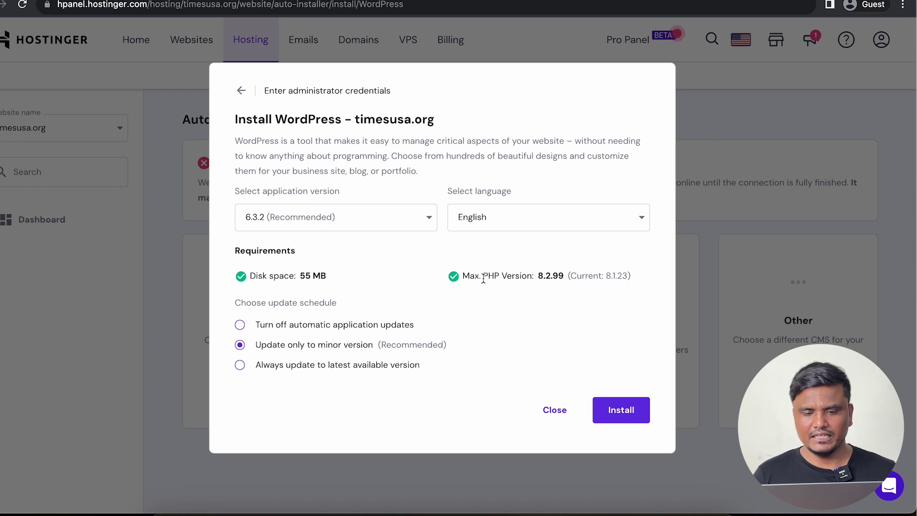
pyautogui.click(621, 414)
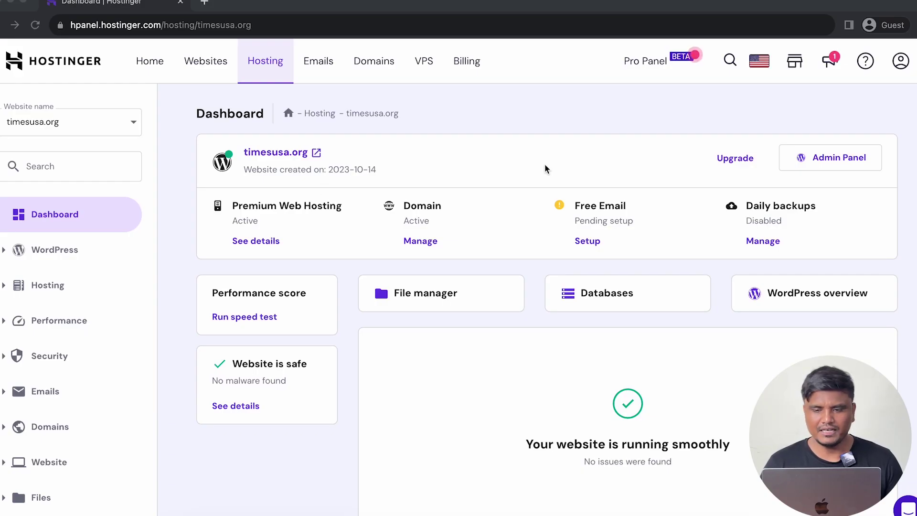
# Open the WordPress admin and the live timesusa.org site in new tabs, then return to hPanel
pyautogui.click(820, 162)
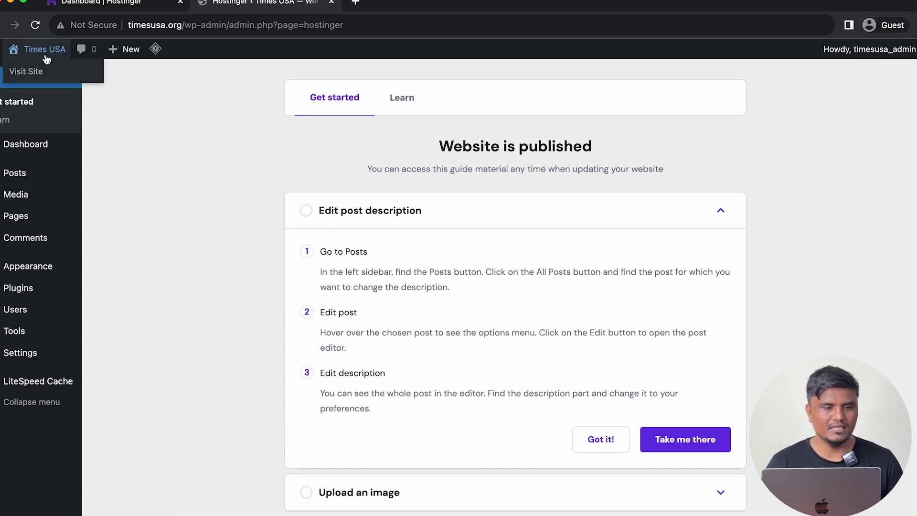
pyautogui.rightClick(45, 71)
pyautogui.click(71, 74)
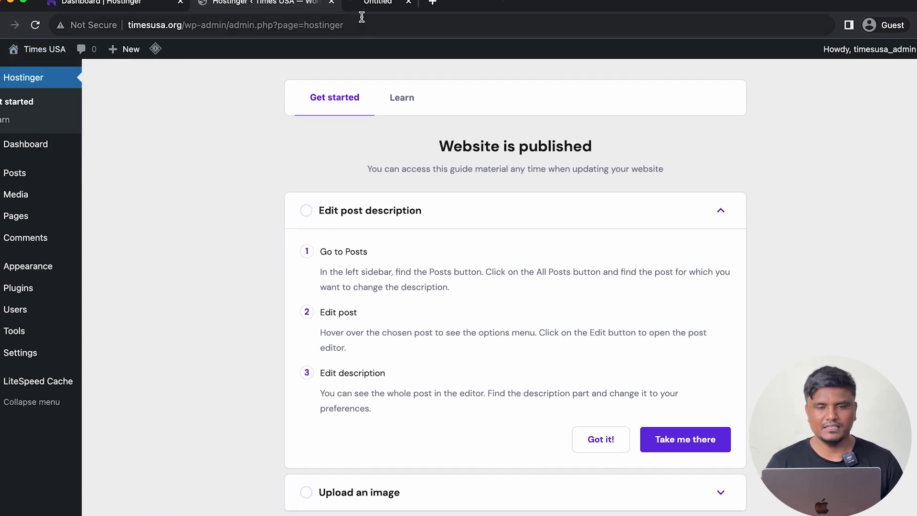
pyautogui.click(375, 11)
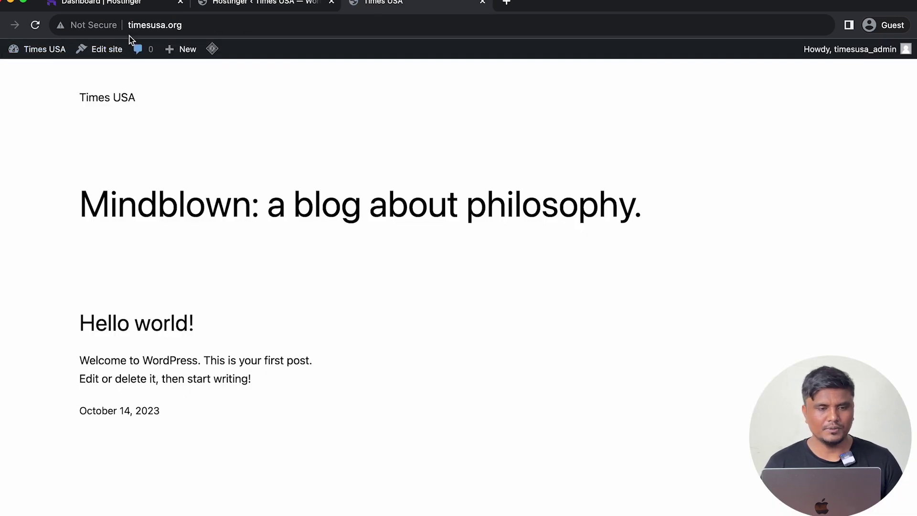
pyautogui.click(133, 6)
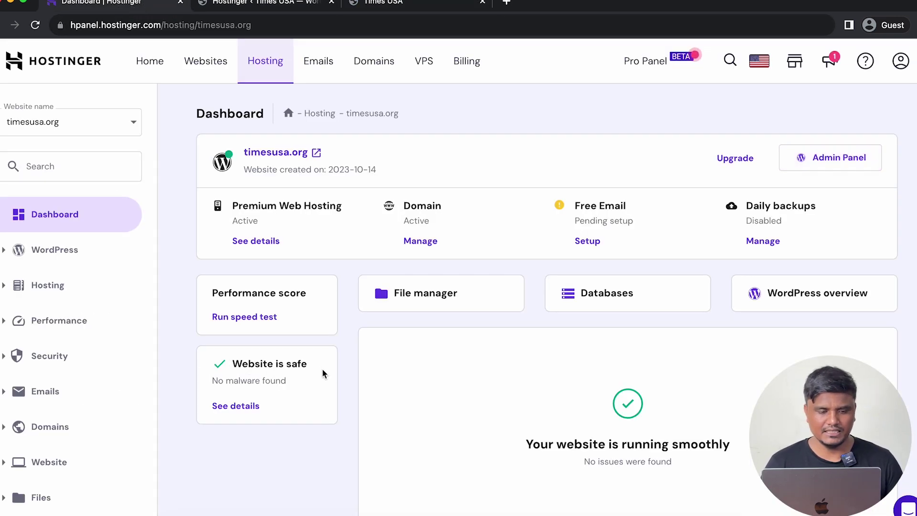
pyautogui.scroll(-2, 321, 372)
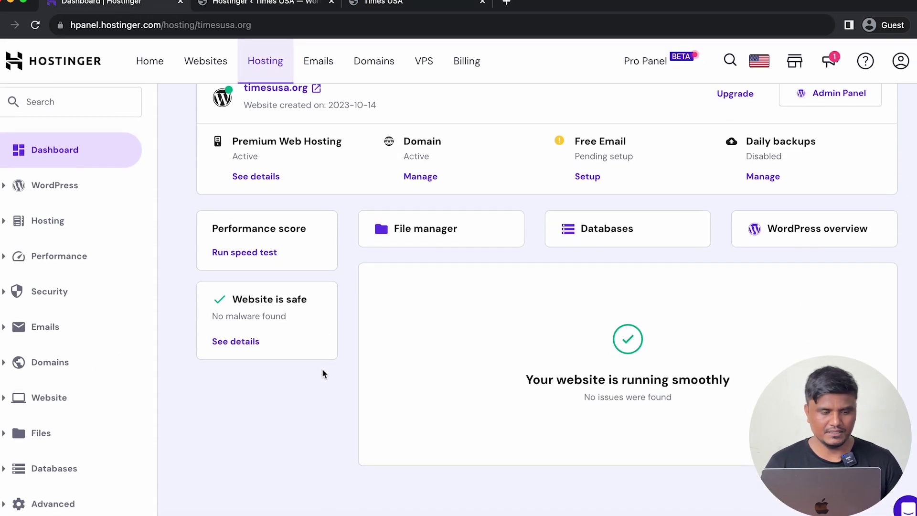
# Reinstall the failed timesusa.org SSL certificate, then reload the live site over HTTPS
pyautogui.click(72, 296)
pyautogui.click(72, 352)
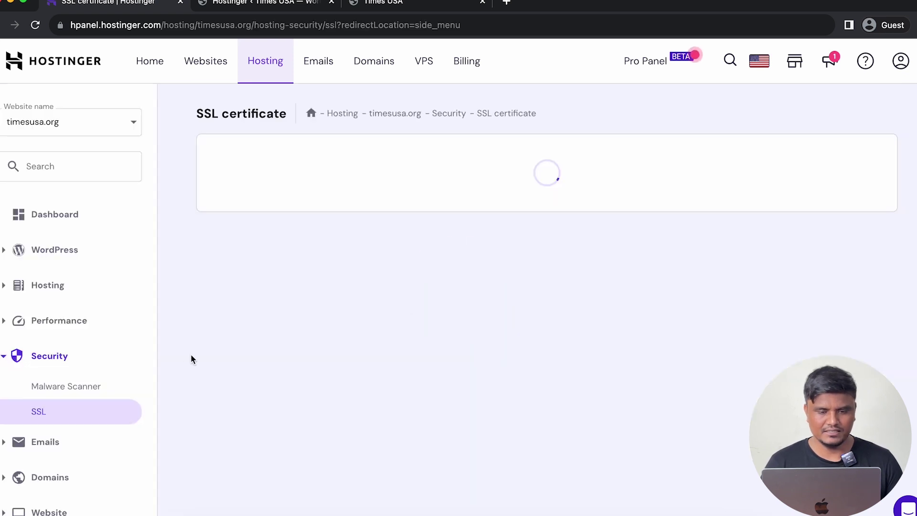
pyautogui.click(869, 203)
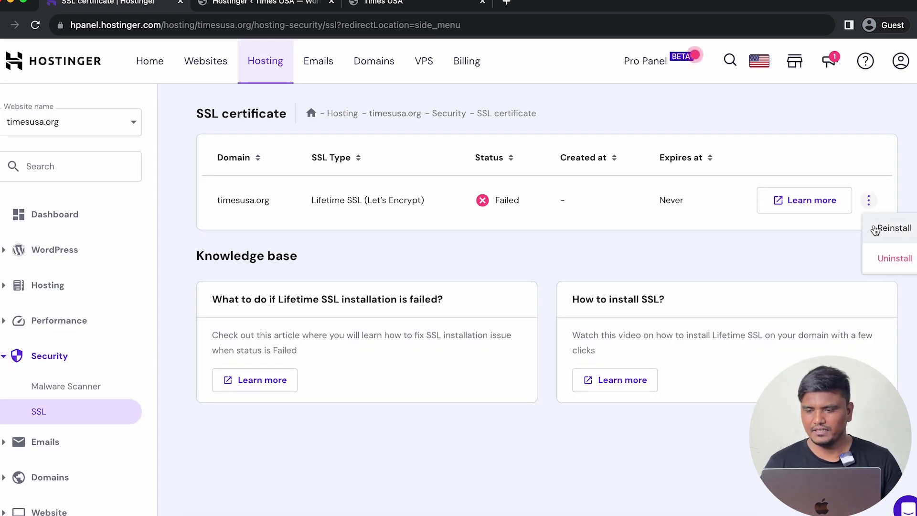
pyautogui.click(876, 226)
pyautogui.click(590, 313)
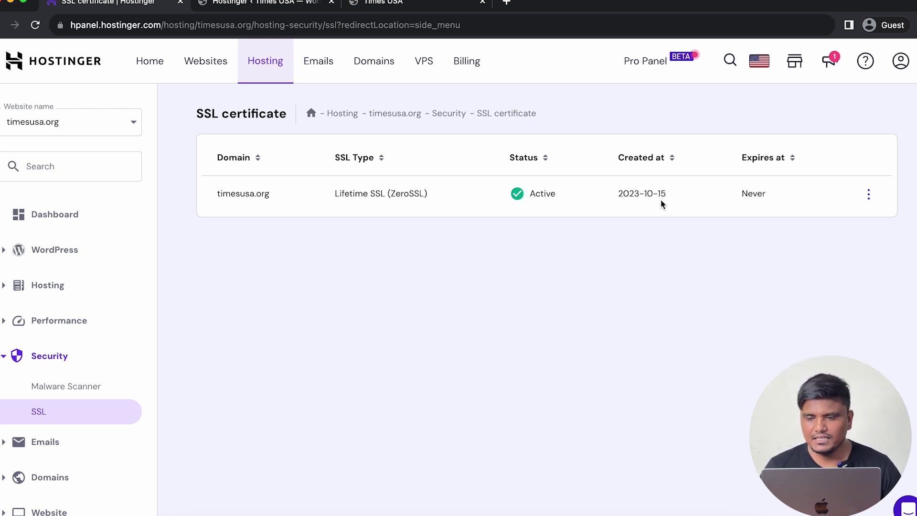
pyautogui.click(399, 4)
pyautogui.press('super+r')
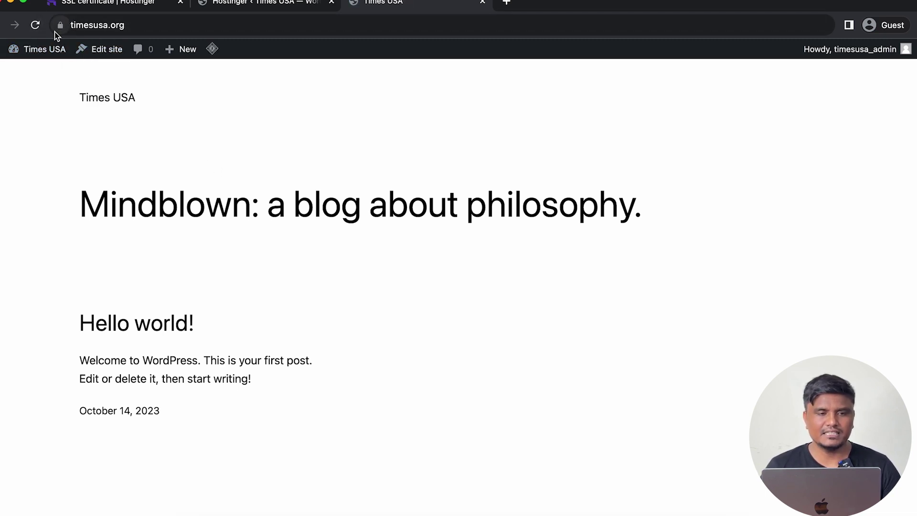
# Close the live site tab, log in to WordPress admin, and dismiss the welcome panel
pyautogui.scroll(-2, 187, 308)
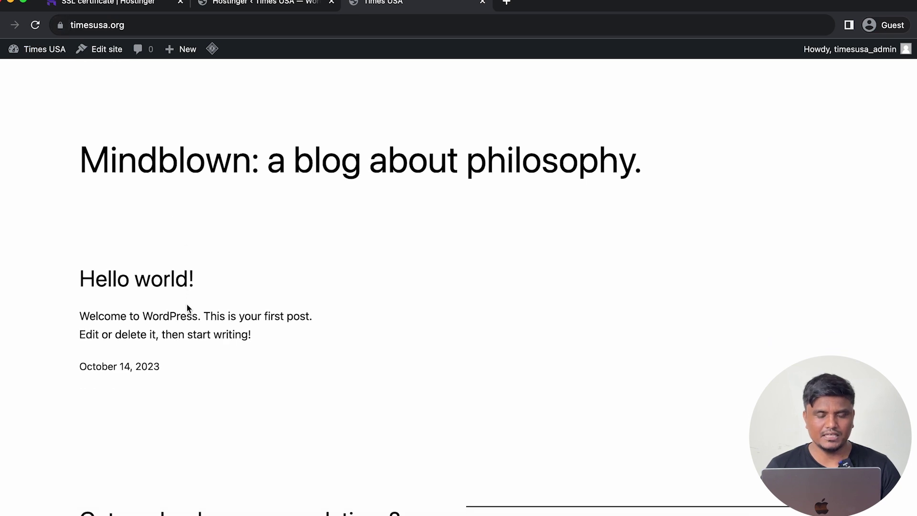
pyautogui.scroll(2, 187, 308)
pyautogui.press('super+w')
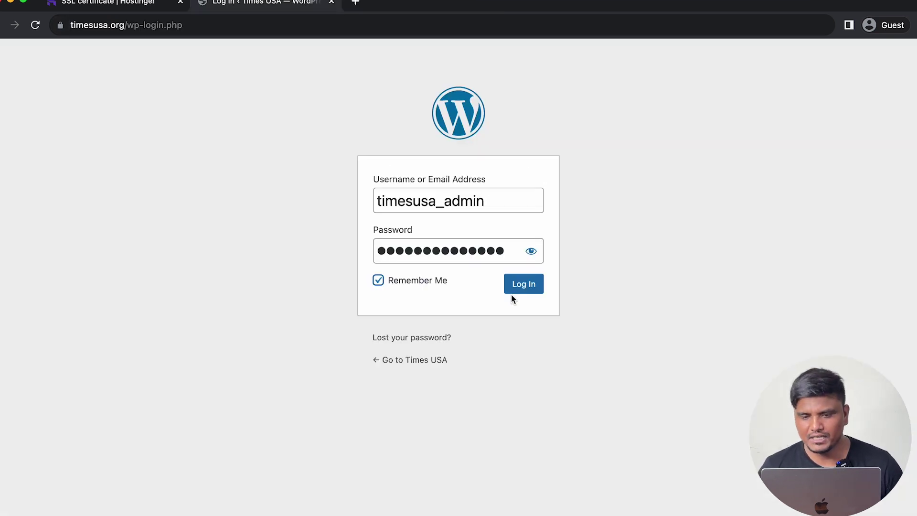
pyautogui.click(515, 291)
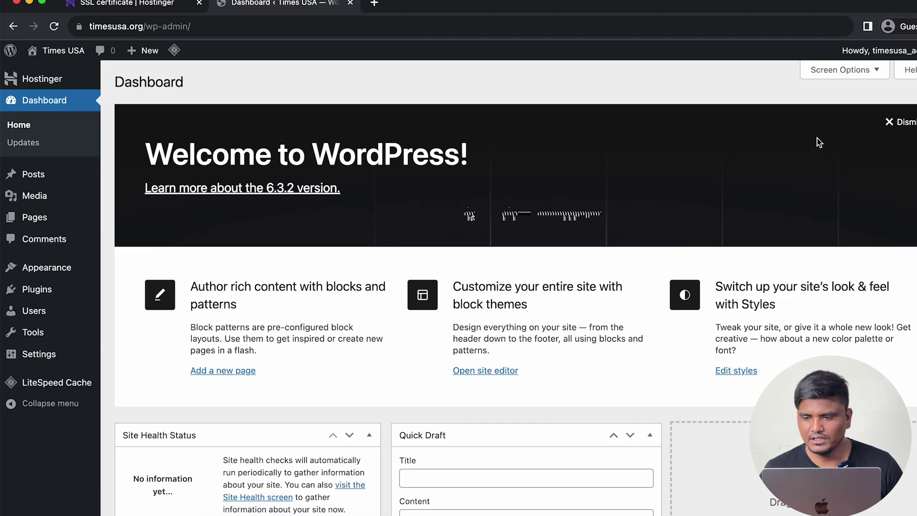
pyautogui.click(891, 125)
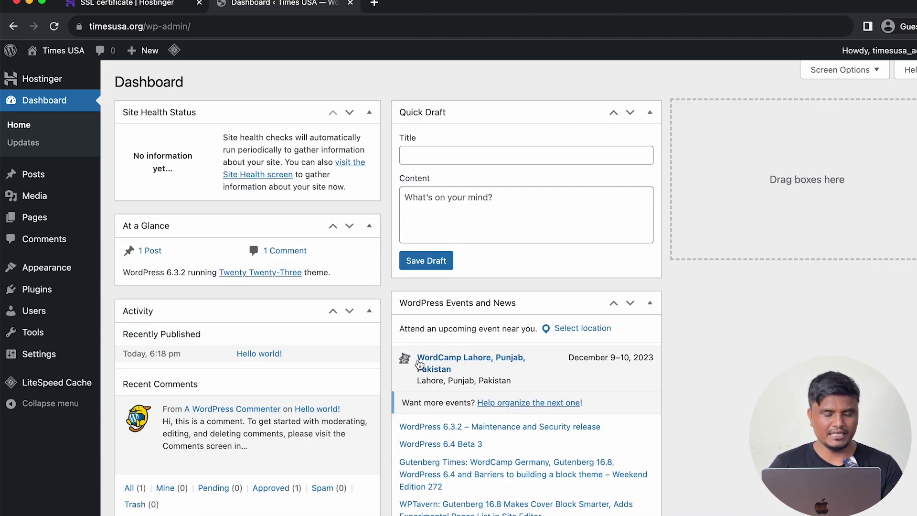
pyautogui.moveTo(70, 364)
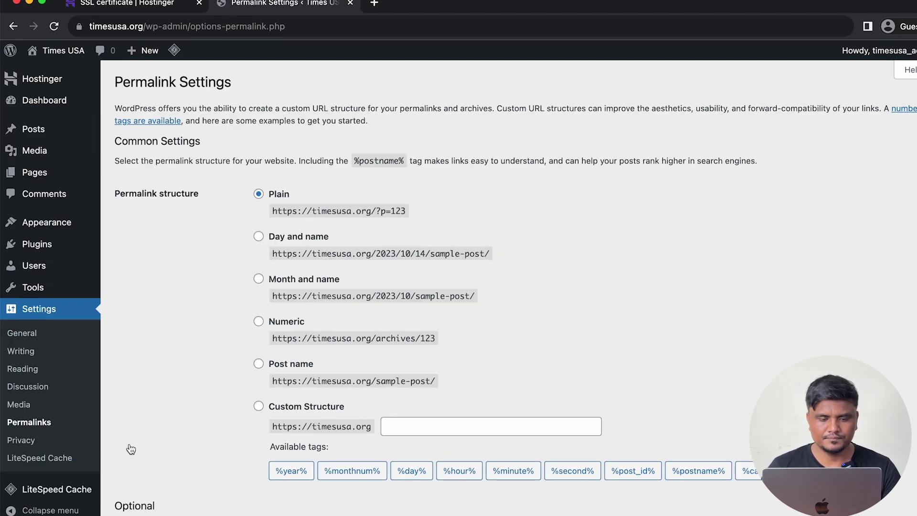
# Switch the permalink structure to Post name and save it
pyautogui.click(258, 364)
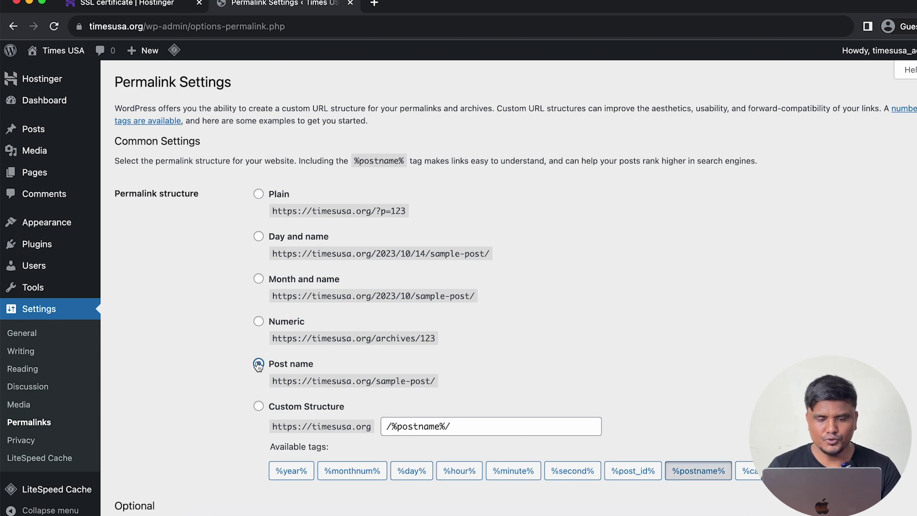
pyautogui.moveTo(253, 385); pyautogui.dragTo(436, 386)
pyautogui.scroll(-5, 434, 382)
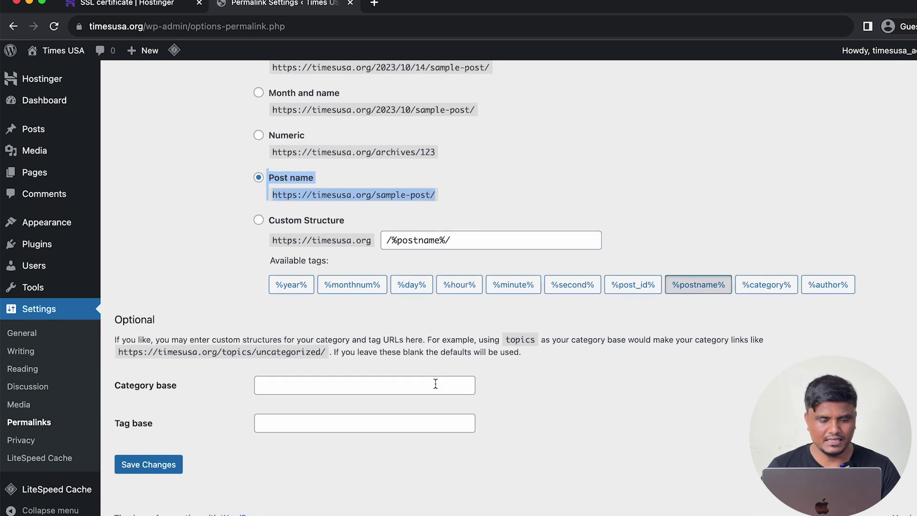
pyautogui.click(170, 474)
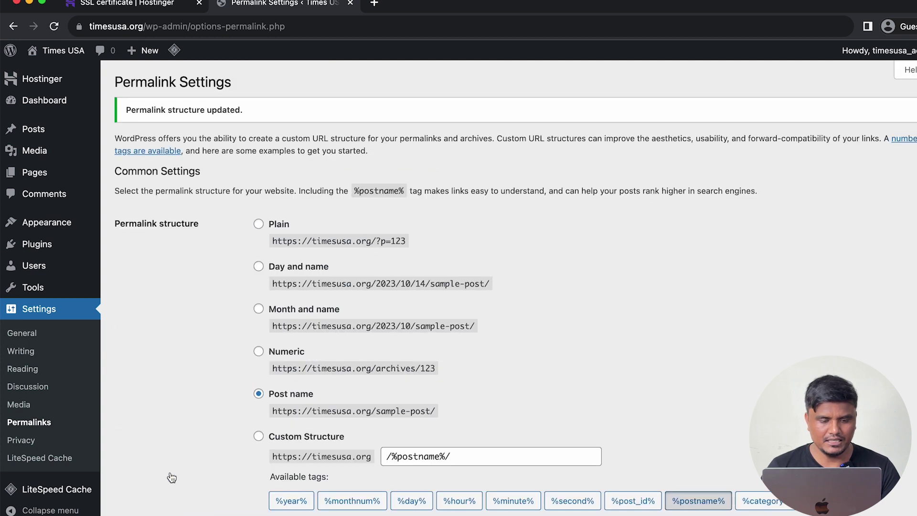
pyautogui.scroll(-1, 170, 477)
# In General settings, set the timezone to Los Angeles and the g:i A time format, then save
pyautogui.click(31, 337)
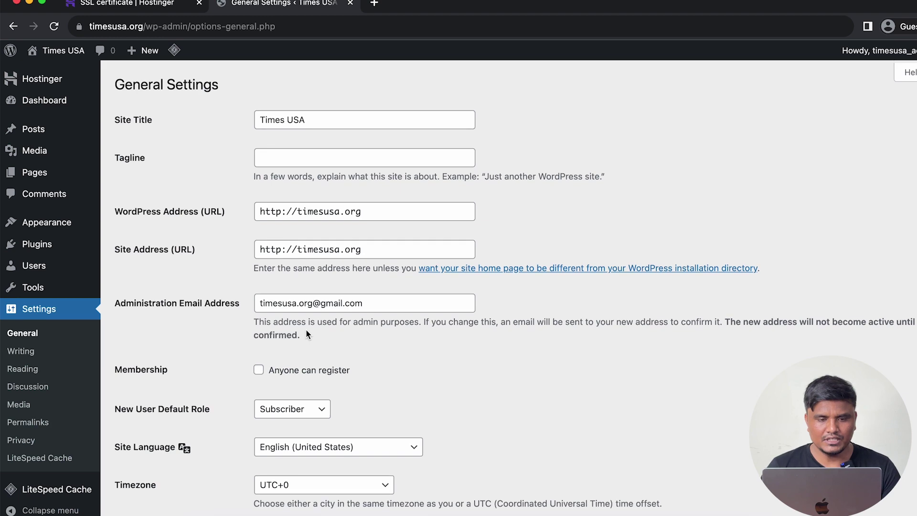
pyautogui.scroll(-6, 306, 330)
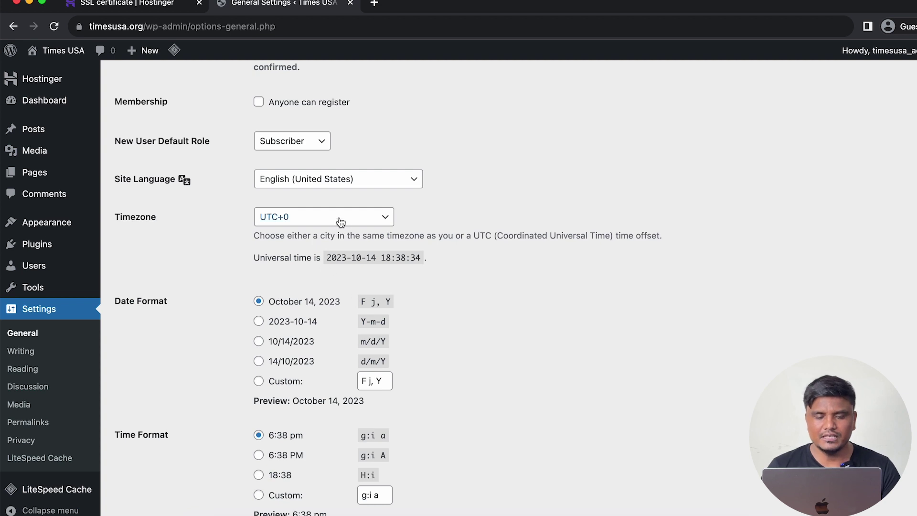
pyautogui.click(339, 219)
pyautogui.scroll(-3, 339, 221)
pyautogui.scroll(20, 337, 246)
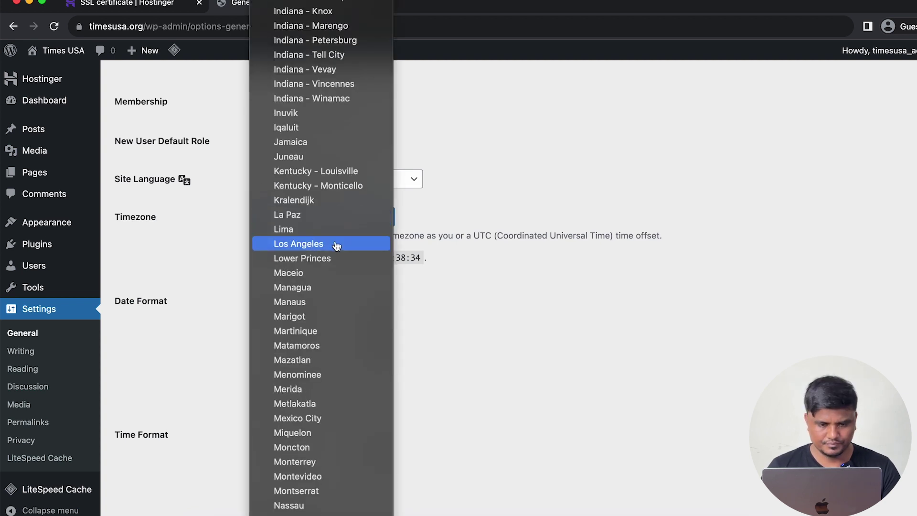
pyautogui.click(307, 246)
pyautogui.scroll(-2, 404, 320)
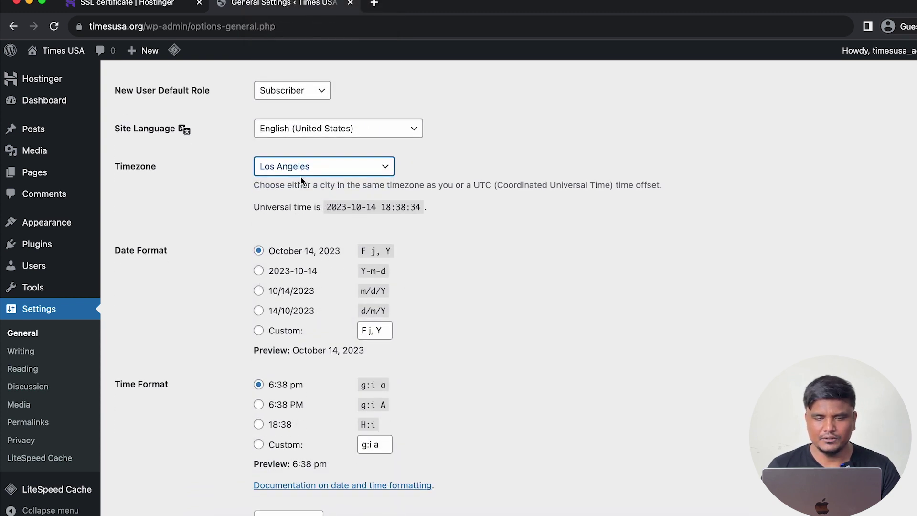
pyautogui.scroll(-2, 336, 349)
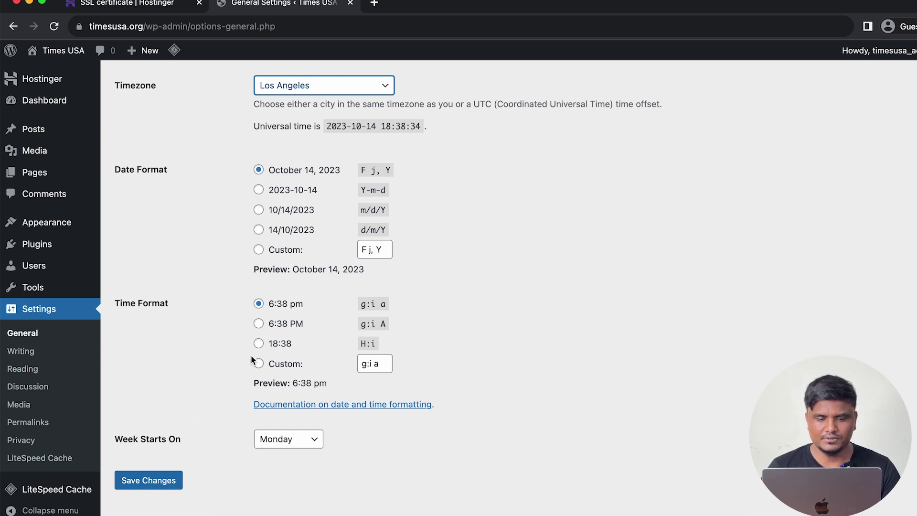
pyautogui.click(259, 323)
pyautogui.click(163, 484)
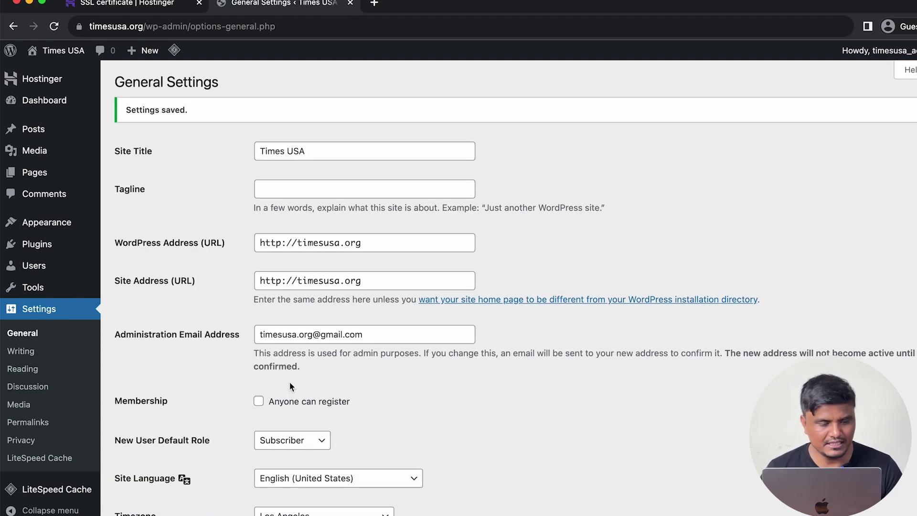
pyautogui.moveTo(51, 234)
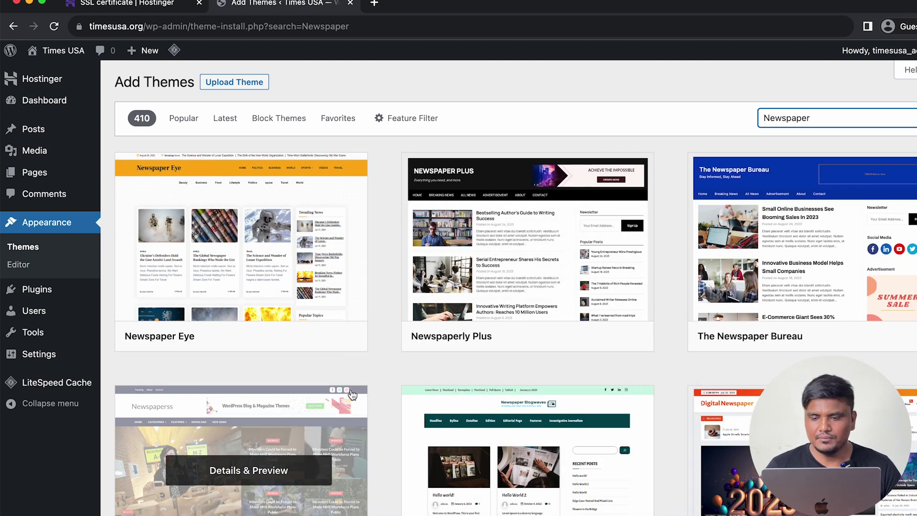
# Install the Newspaper Up theme from the search results and activate it
pyautogui.scroll(-3, 352, 395)
pyautogui.scroll(-3, 351, 394)
pyautogui.scroll(1, 282, 382)
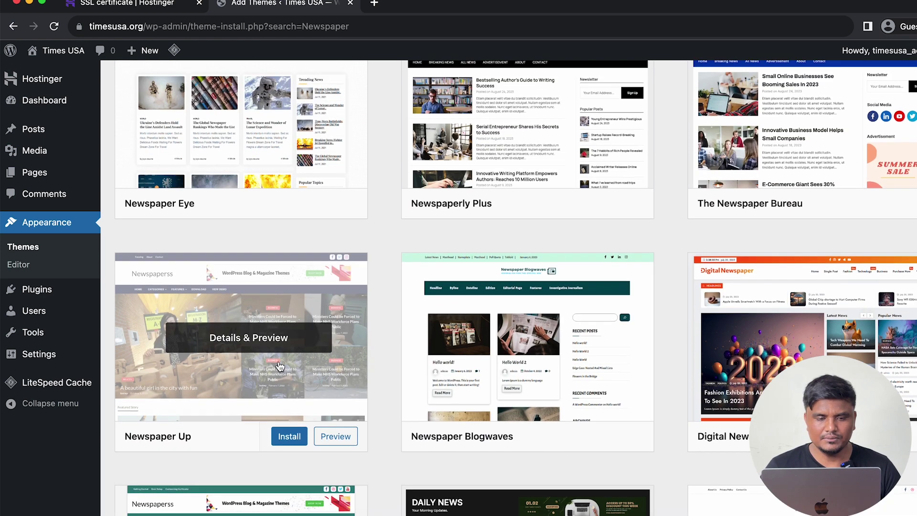
pyautogui.click(284, 436)
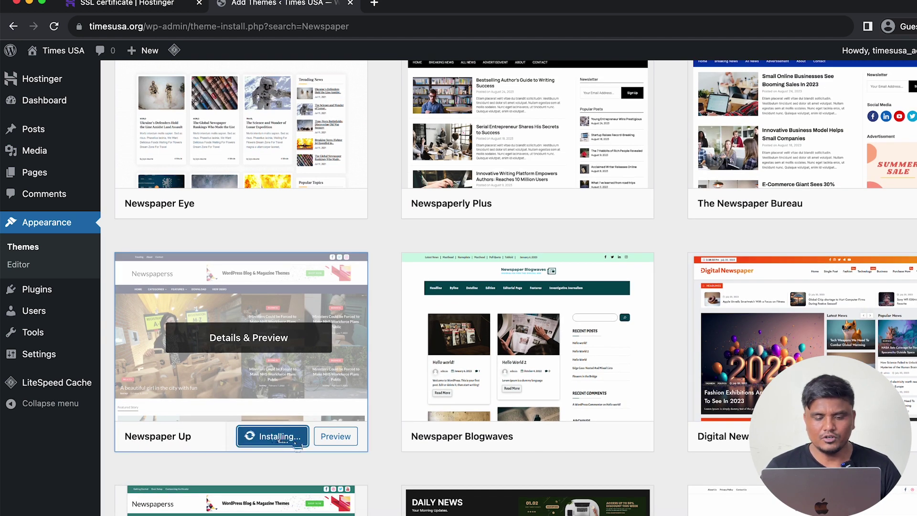
pyautogui.click(269, 442)
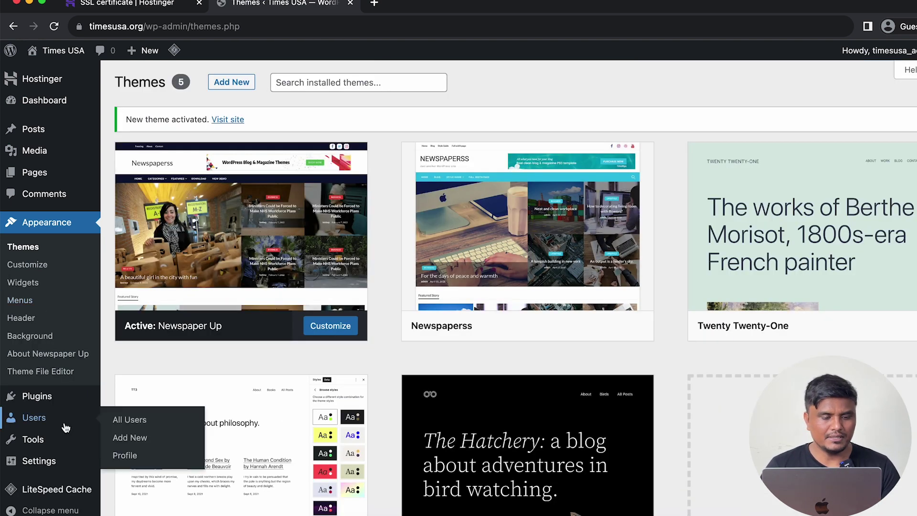
# Deactivate and delete the Hostinger plugin
pyautogui.moveTo(49, 399)
pyautogui.click(142, 405)
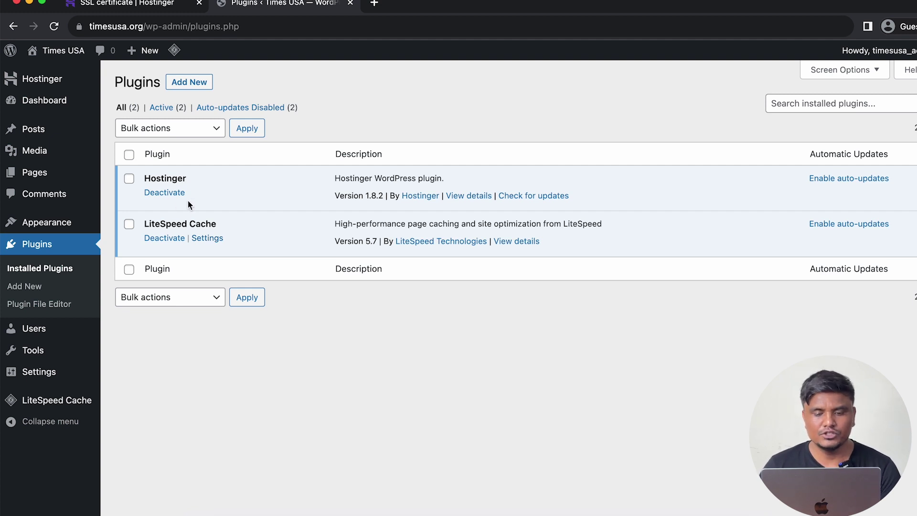
pyautogui.click(167, 195)
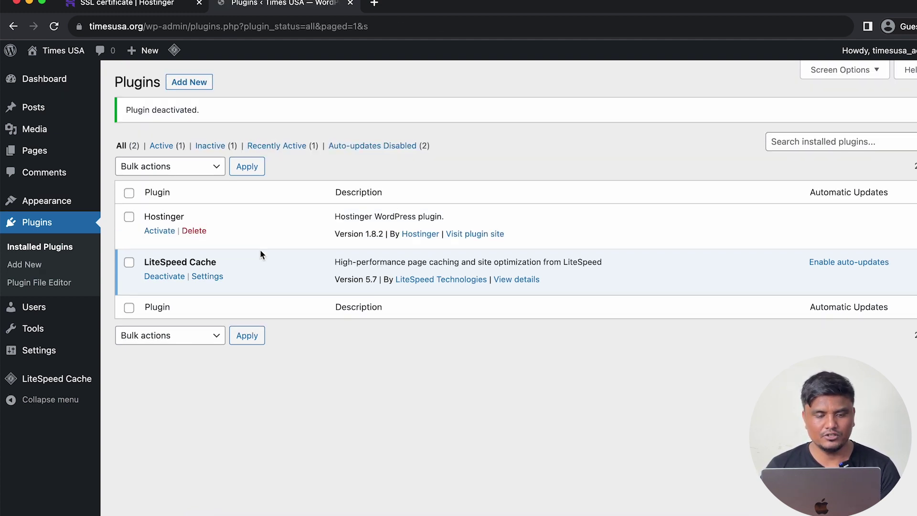
pyautogui.click(194, 231)
pyautogui.click(595, 99)
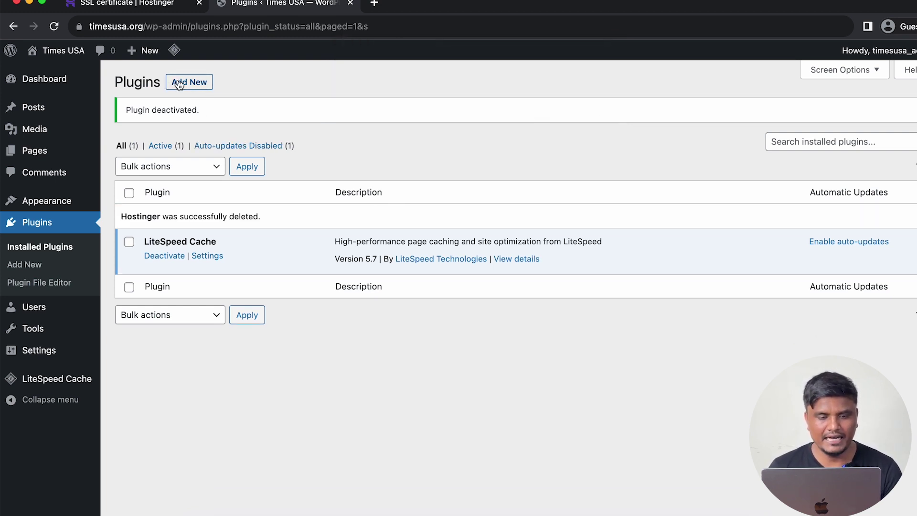
# Install and activate the Classic Editor and Site Kit by Google plugins
pyautogui.click(179, 83)
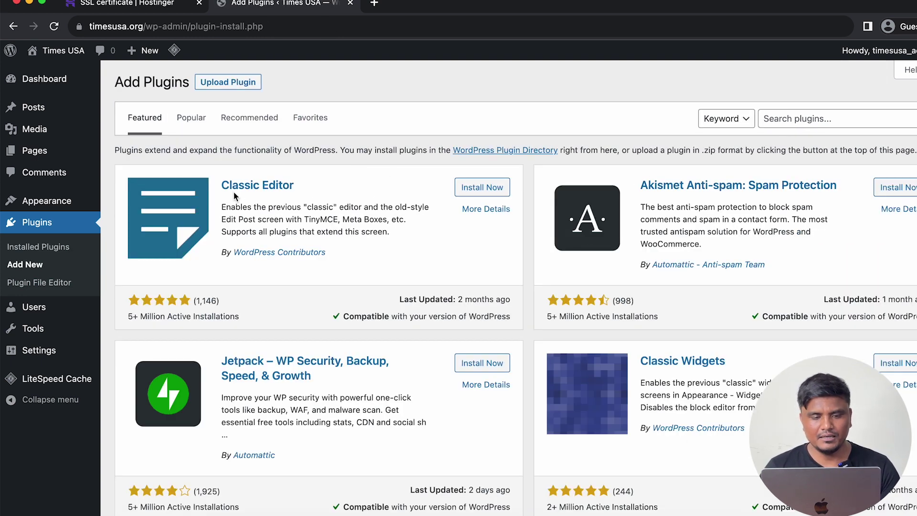
pyautogui.click(492, 190)
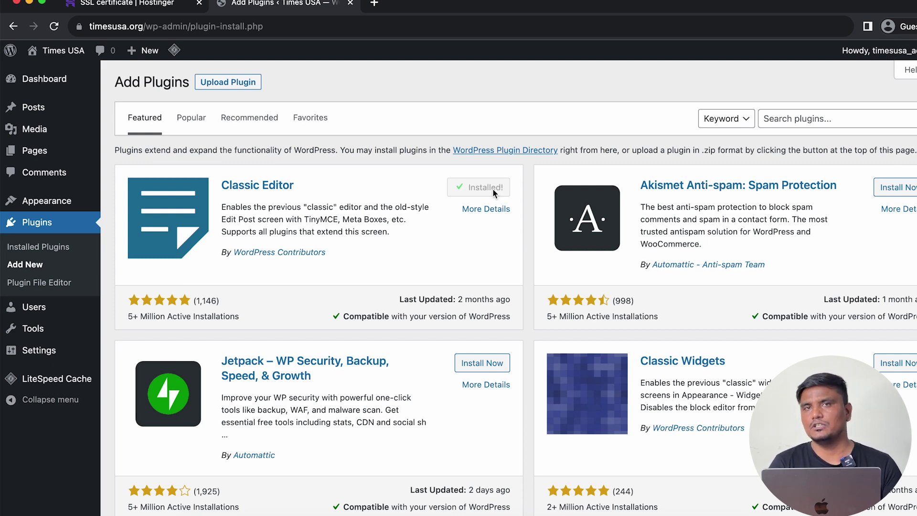
pyautogui.click(494, 191)
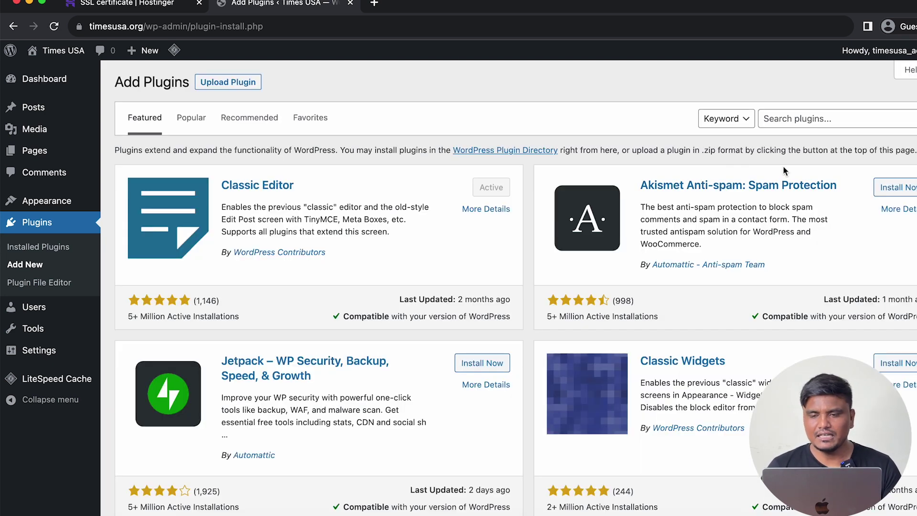
pyautogui.click(793, 125)
pyautogui.write('Goog')
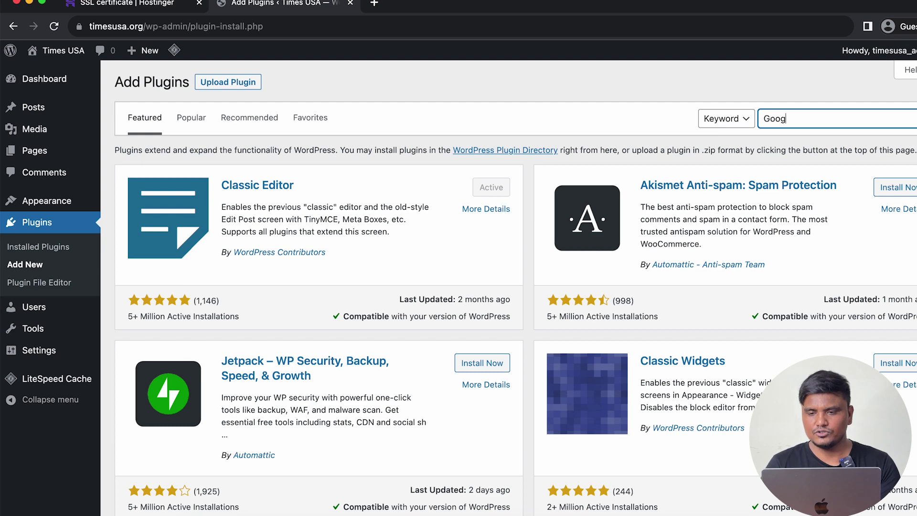
pyautogui.write('ke')
pyautogui.press('BackSpace')
pyautogui.press('BackSpace')
pyautogui.write('le Site Kit')
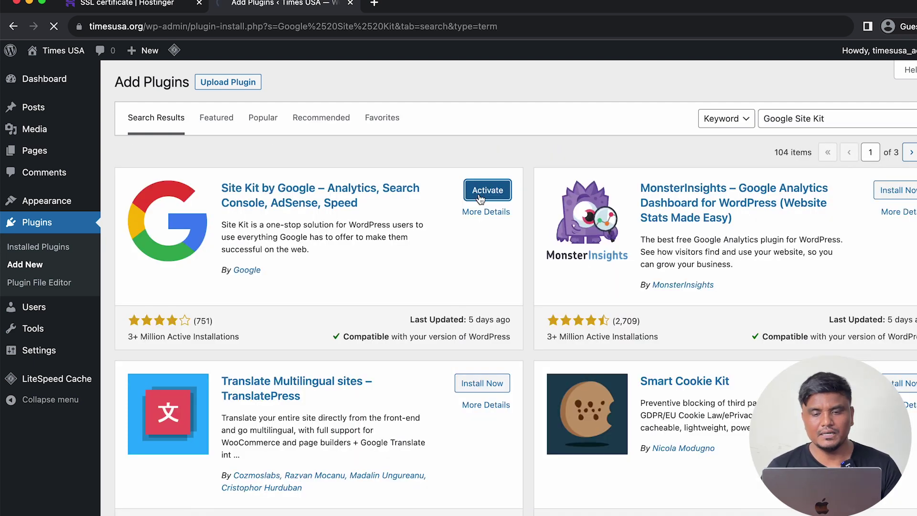
pyautogui.click(488, 188)
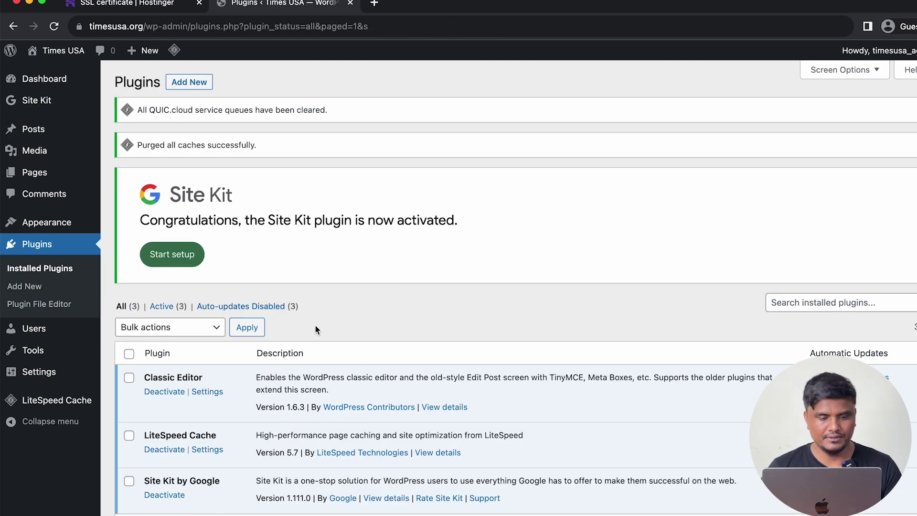
# Install and activate the Rank Math SEO and Web Stories plugins
pyautogui.click(200, 84)
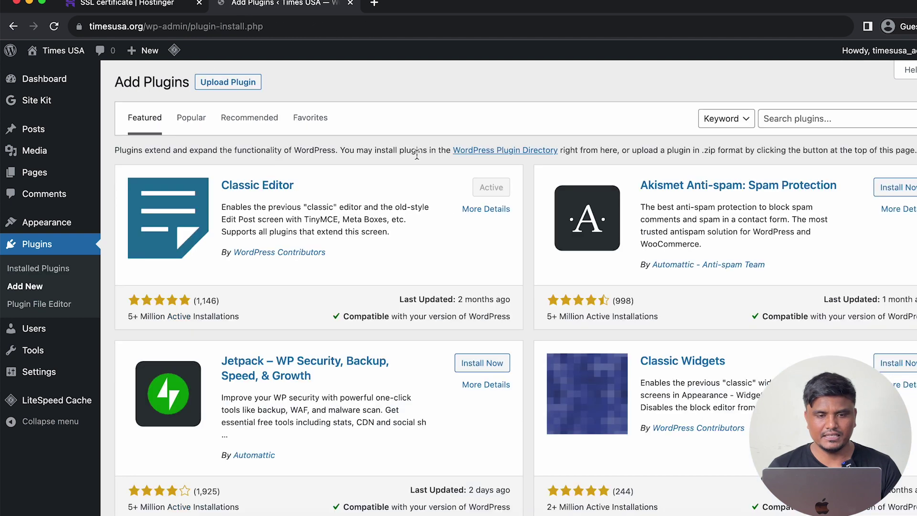
pyautogui.click(802, 118)
pyautogui.write('Rab')
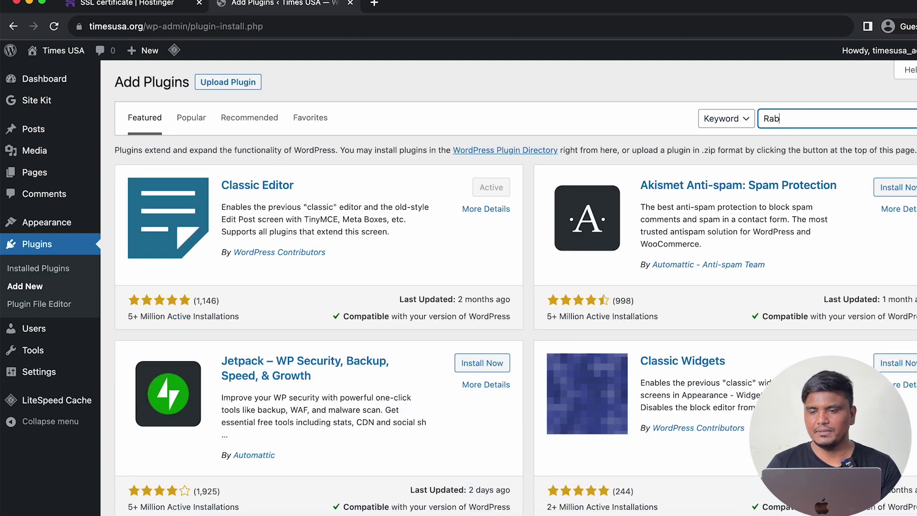
pyautogui.write('k')
pyautogui.write('Math')
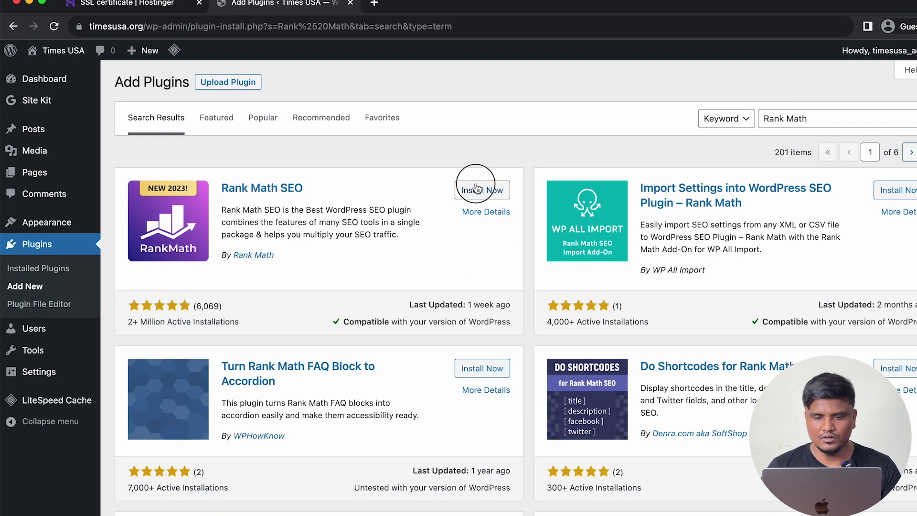
pyautogui.click(475, 189)
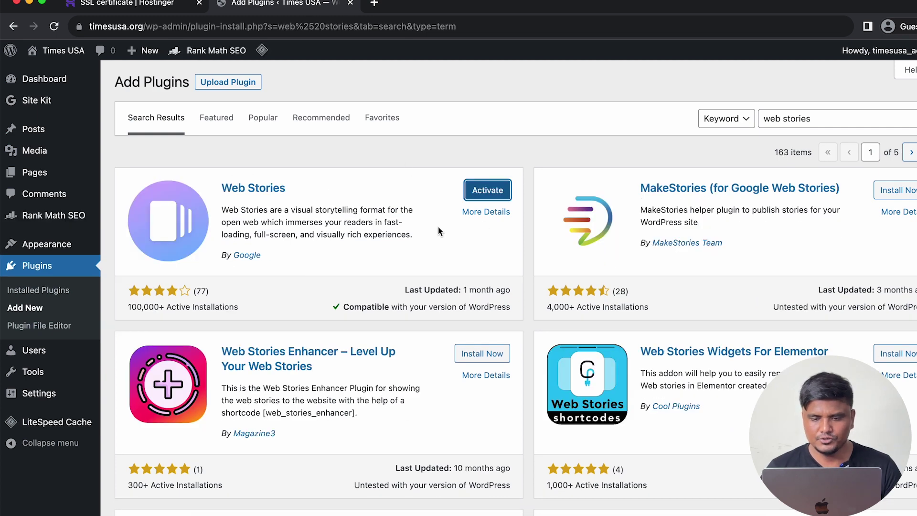
pyautogui.click(478, 191)
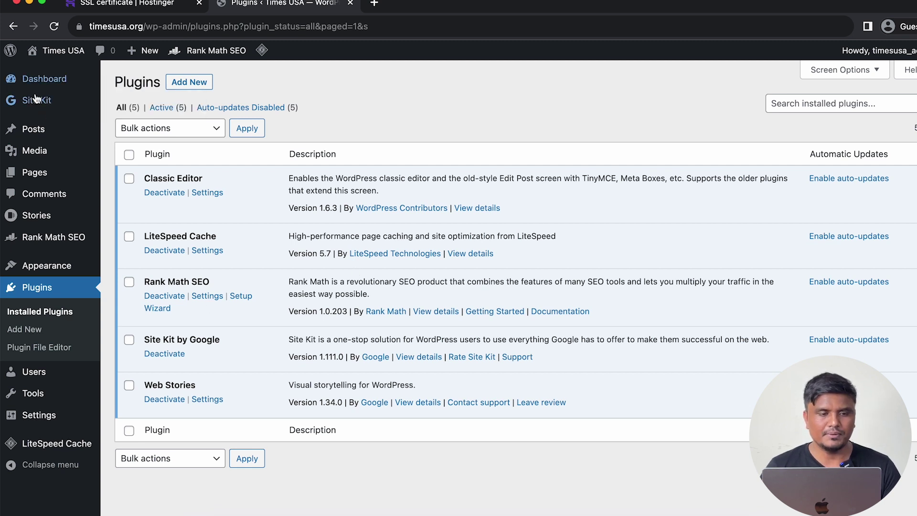
# Start Site Kit setup with Google Analytics, sign in granting all permissions, and verify site ownership
pyautogui.click(45, 105)
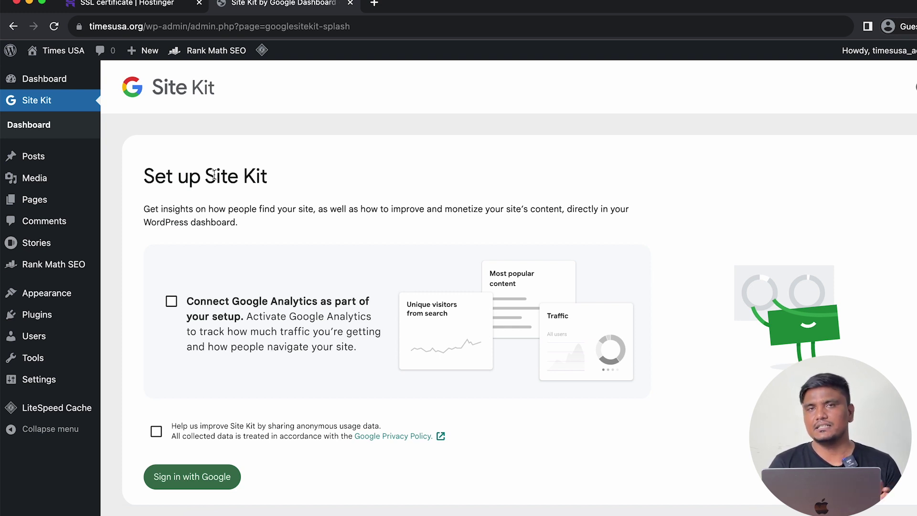
pyautogui.click(173, 301)
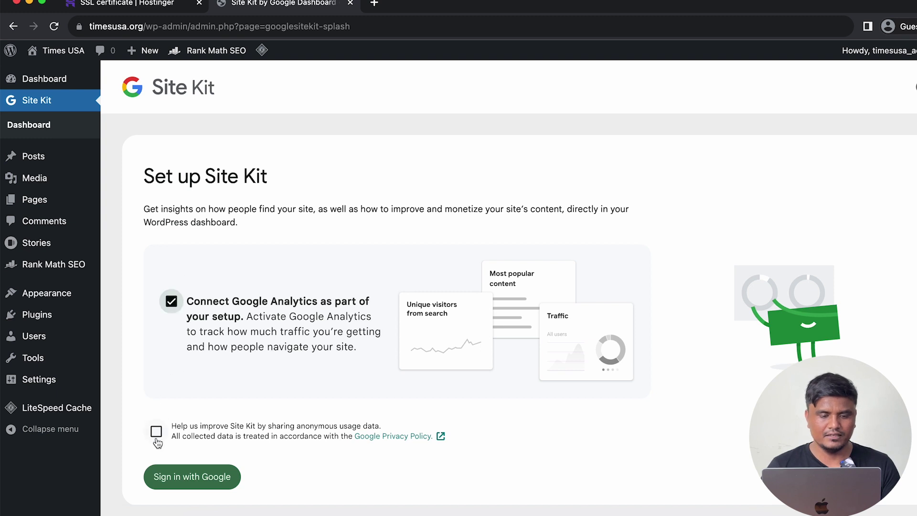
pyautogui.click(191, 481)
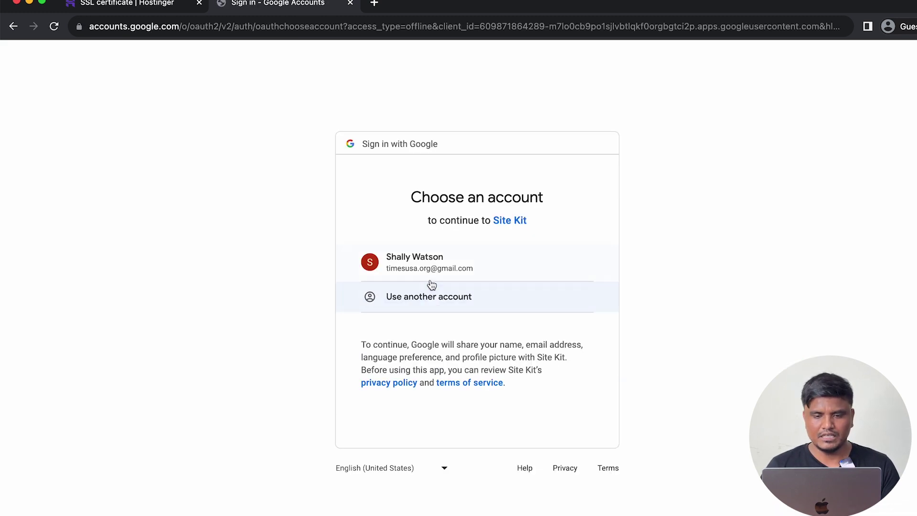
pyautogui.click(378, 236)
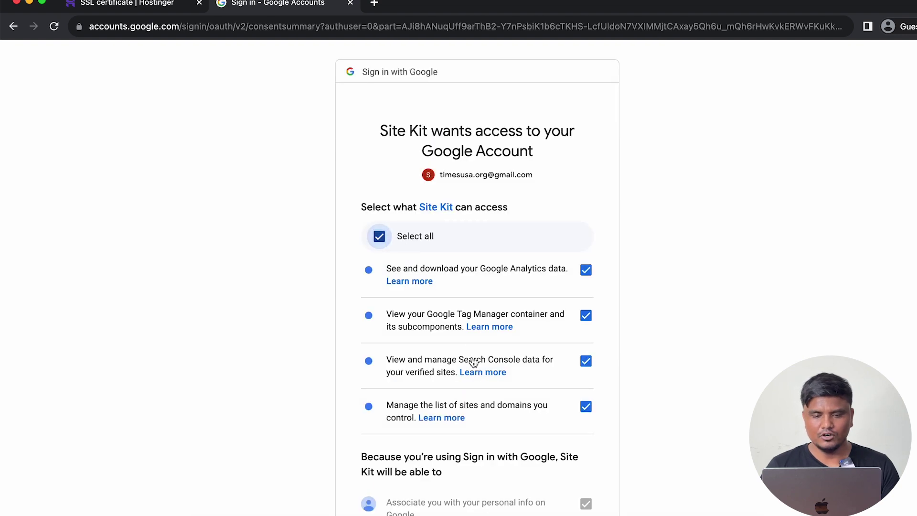
pyautogui.scroll(-1, 475, 362)
pyautogui.scroll(-5, 536, 452)
pyautogui.click(536, 488)
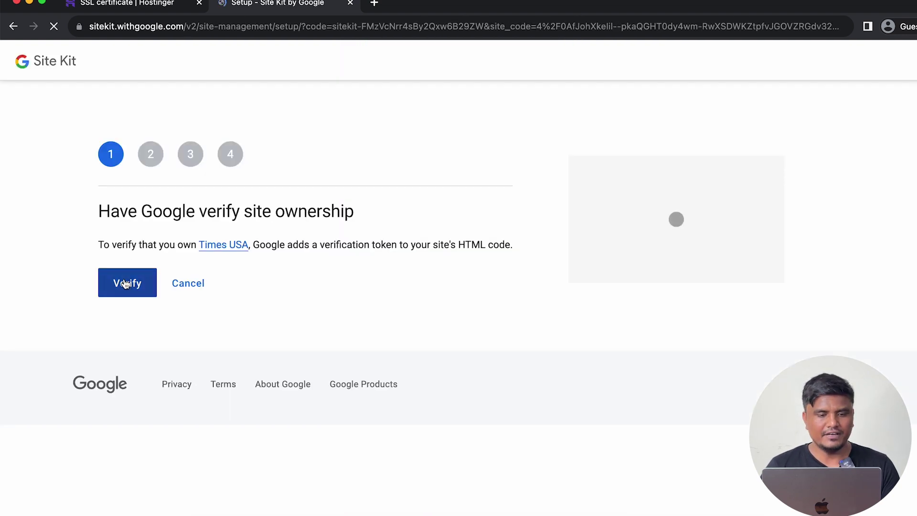
pyautogui.click(125, 283)
pyautogui.click(130, 300)
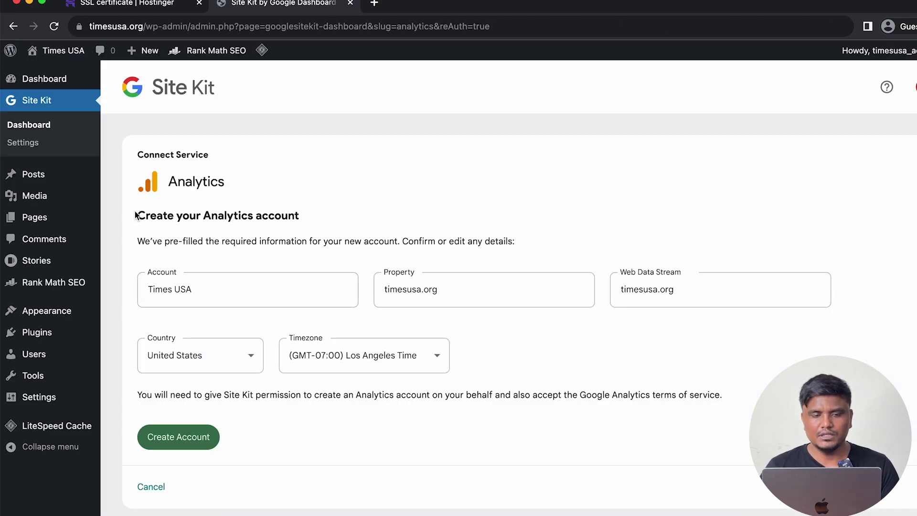
# Review the Analytics account, property and web stream names, then create the Analytics account
pyautogui.click(139, 285)
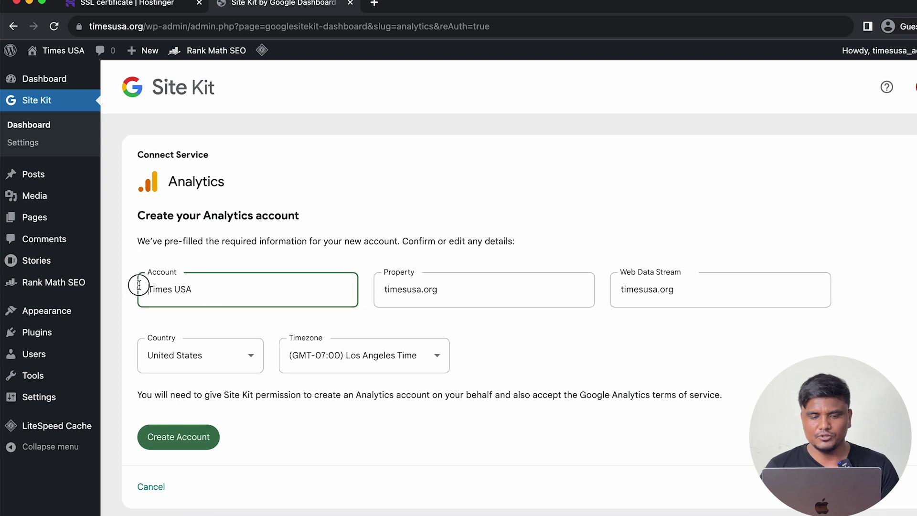
pyautogui.moveTo(138, 285); pyautogui.dragTo(287, 285)
pyautogui.moveTo(387, 285); pyautogui.dragTo(487, 285)
pyautogui.click(638, 293)
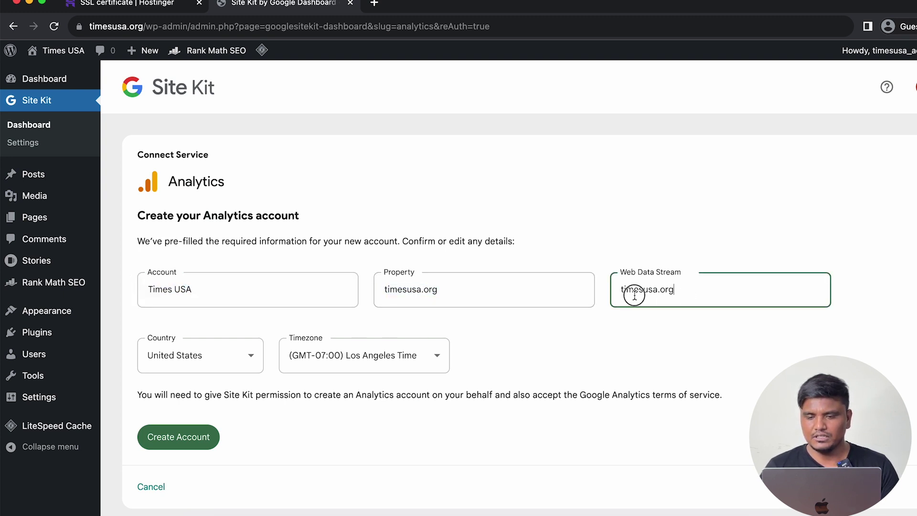
pyautogui.doubleClick(635, 290)
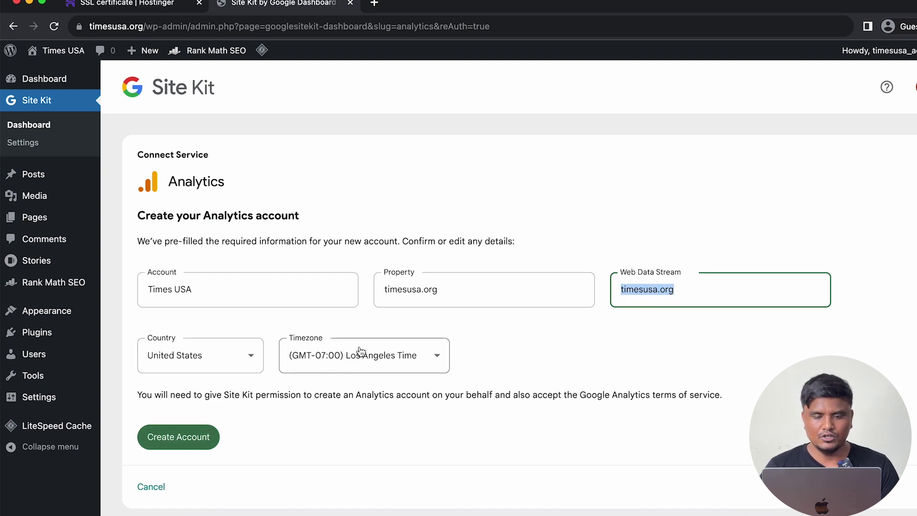
pyautogui.click(186, 440)
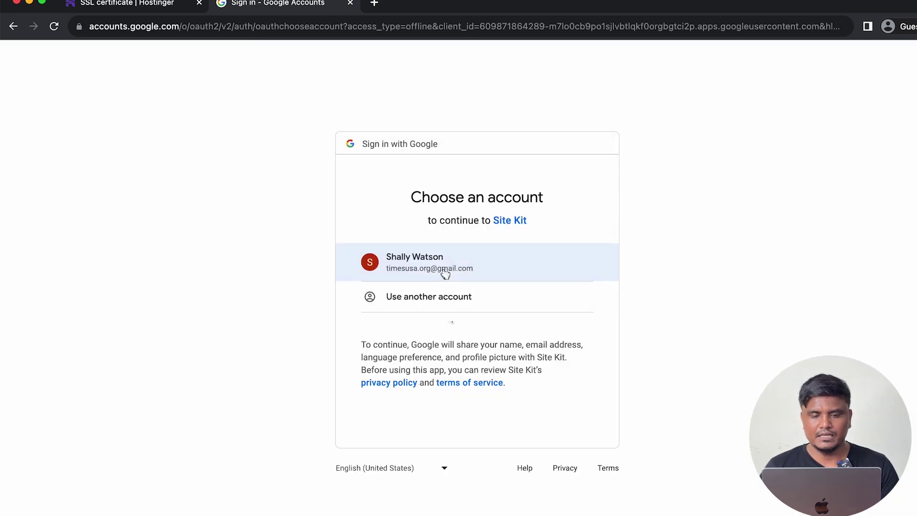
# Choose the Google account and grant all additional Analytics permissions
pyautogui.click(444, 270)
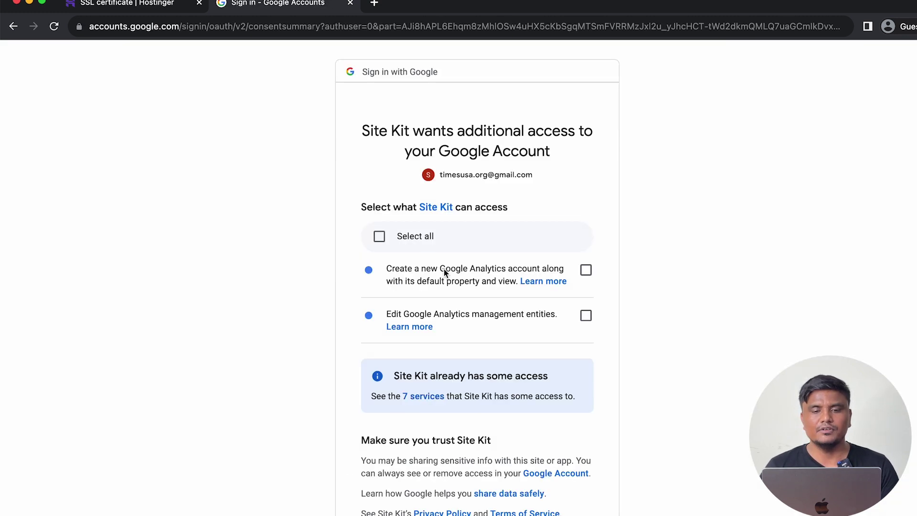
pyautogui.click(413, 239)
pyautogui.scroll(-3, 413, 238)
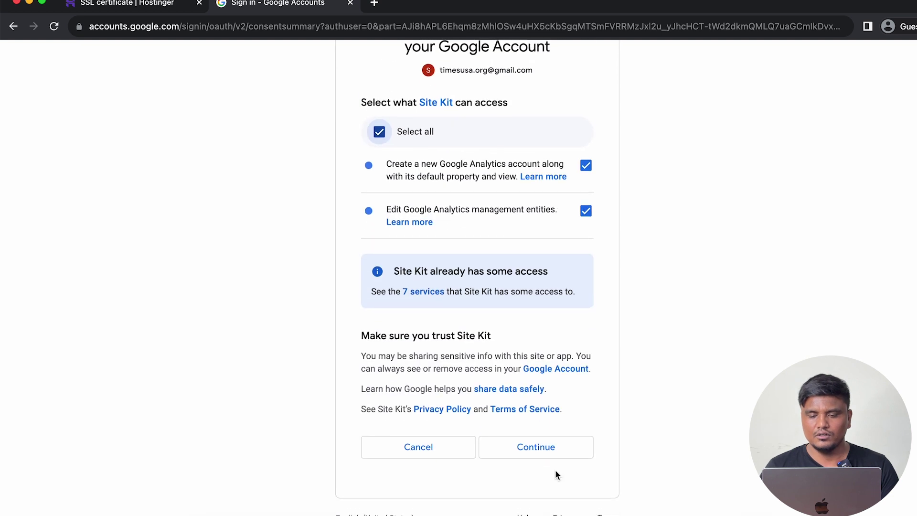
pyautogui.click(549, 444)
# Set the terms country to United States and accept the Google Analytics terms of service
pyautogui.click(49, 149)
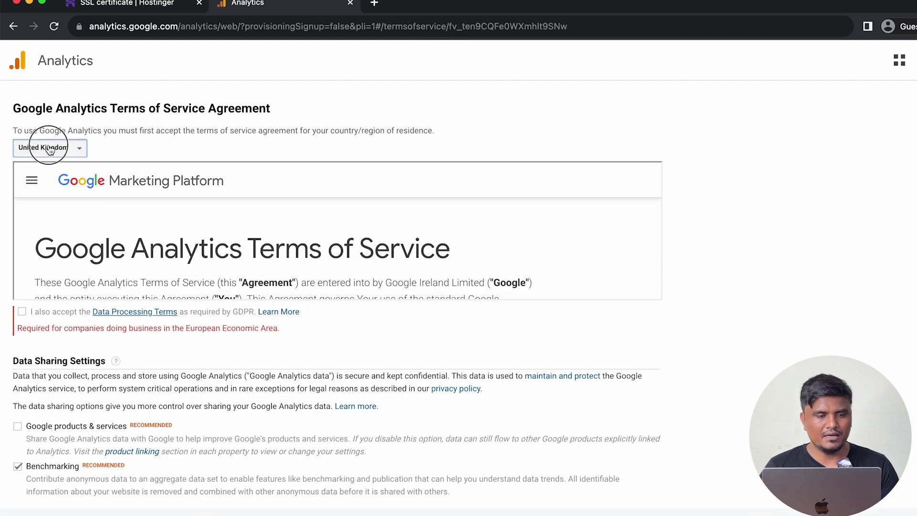
pyautogui.click(66, 175)
pyautogui.write('Uni')
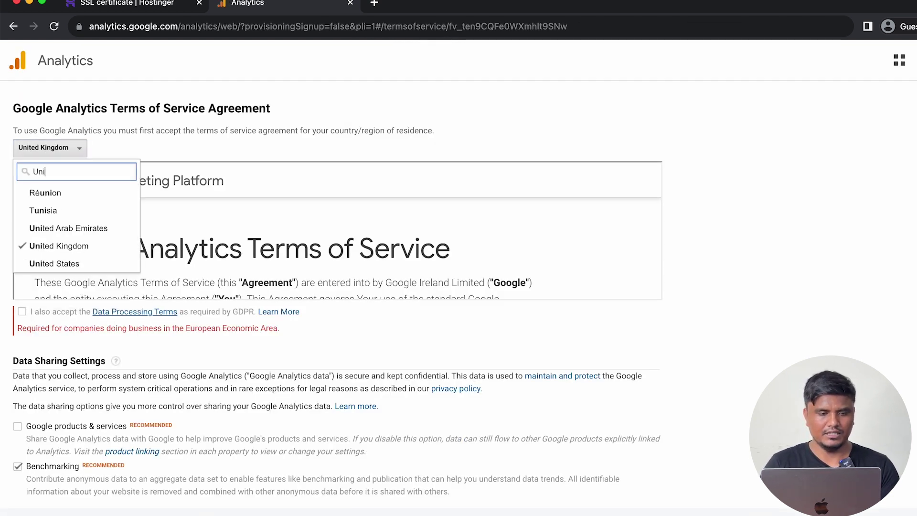
pyautogui.press('BackSpace')
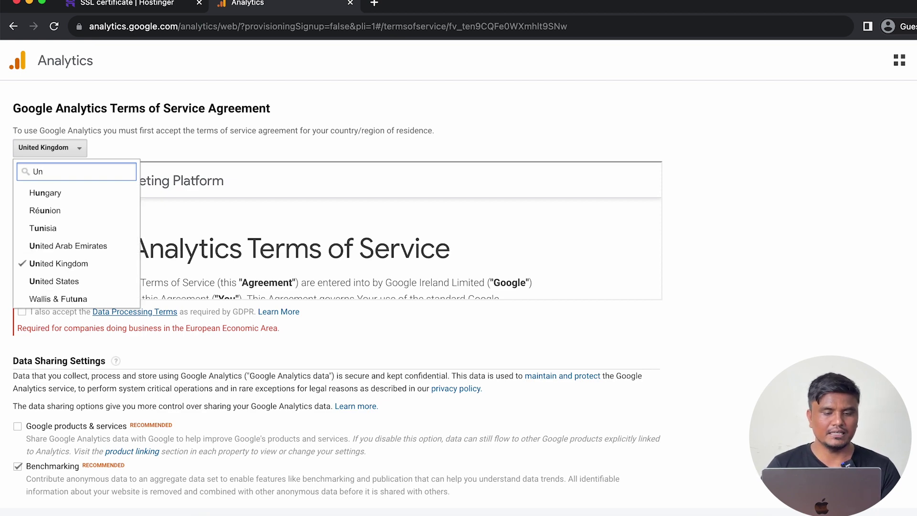
pyautogui.write('it')
pyautogui.click(67, 228)
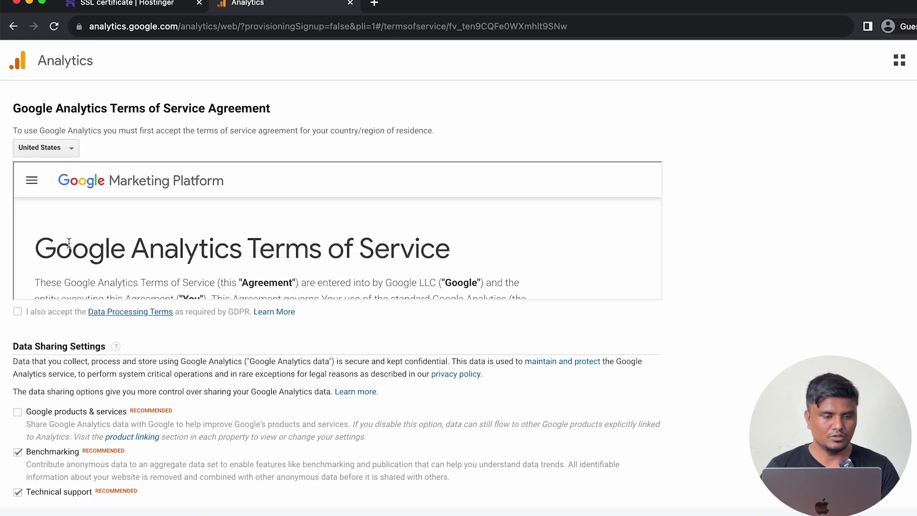
pyautogui.scroll(-2, 54, 361)
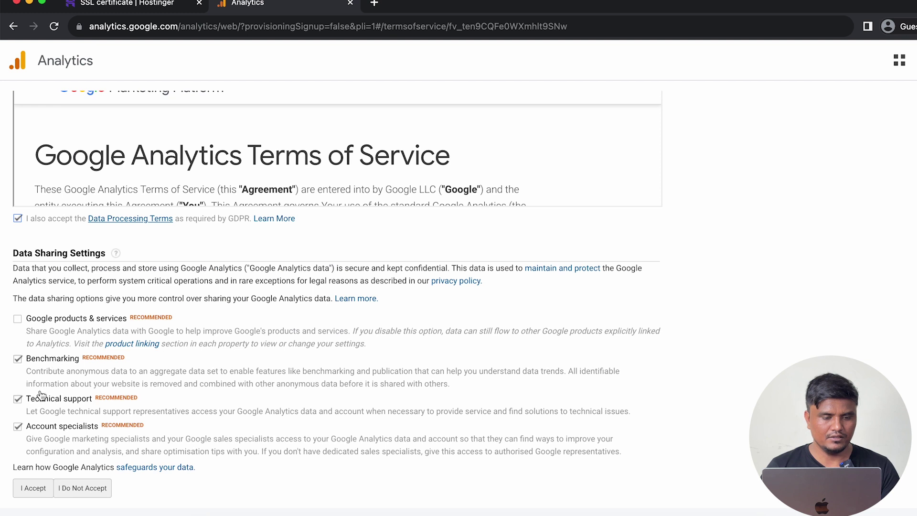
pyautogui.click(51, 492)
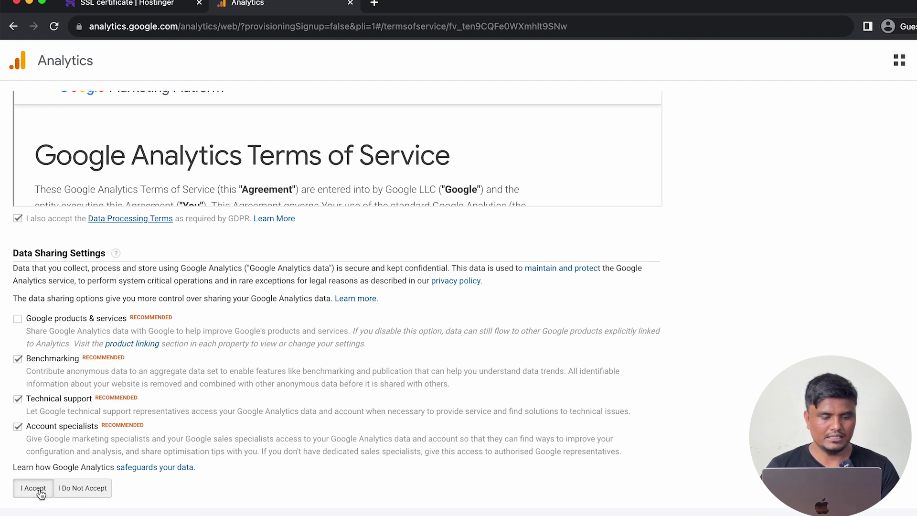
# Go to the Site Kit dashboard, dismiss both notices, and open a blank browser tab
pyautogui.click(289, 276)
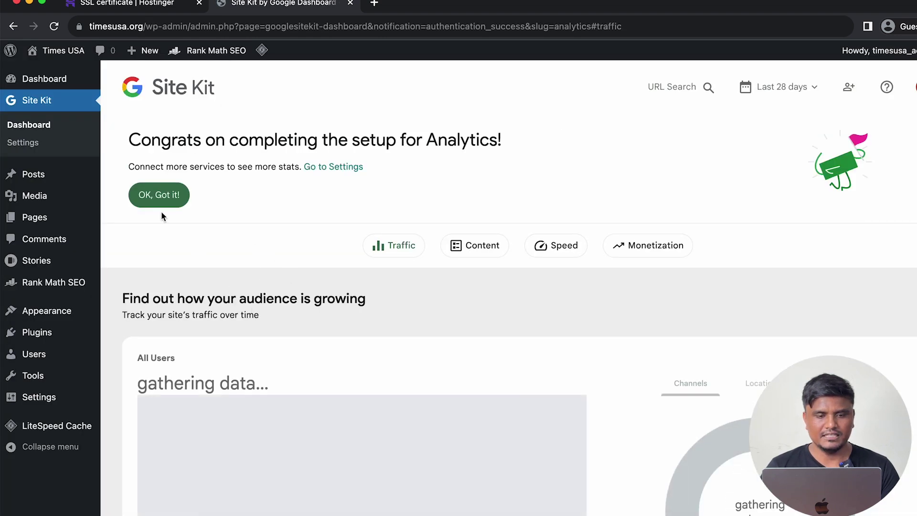
pyautogui.click(160, 200)
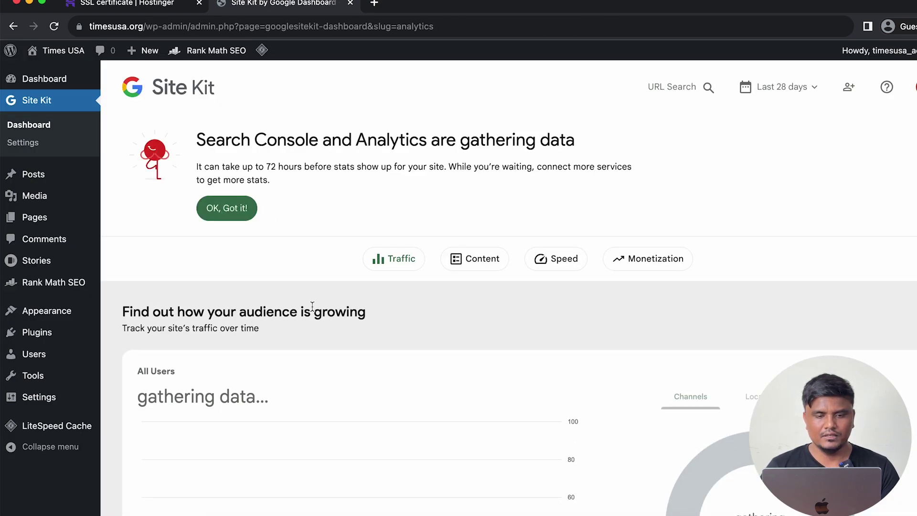
pyautogui.click(227, 208)
pyautogui.scroll(-3, 282, 287)
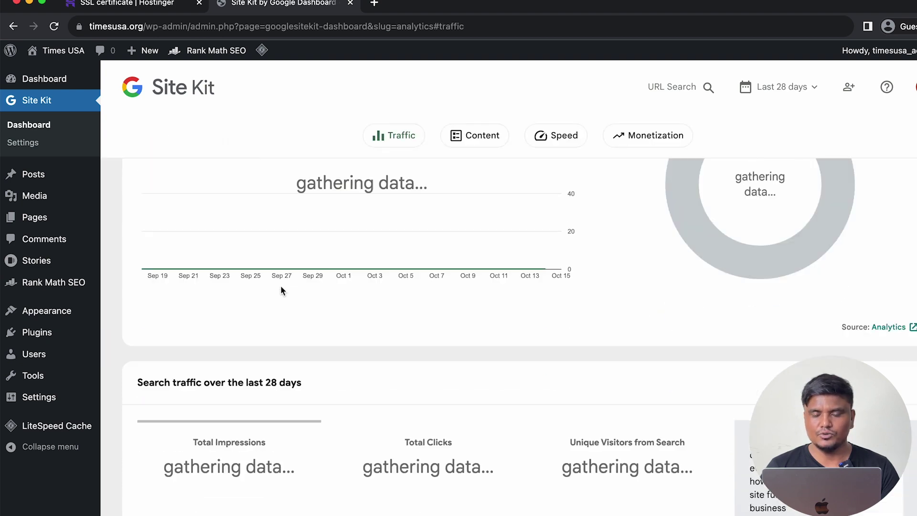
pyautogui.click(374, 4)
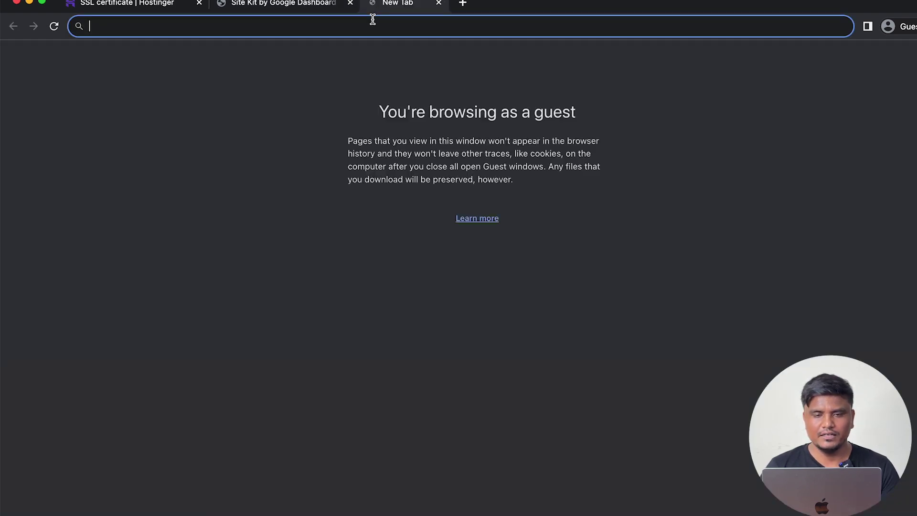
# Search for Google Search Console in the new tab
pyautogui.write('s')
pyautogui.press('BackSpace')
pyautogui.write('google search c')
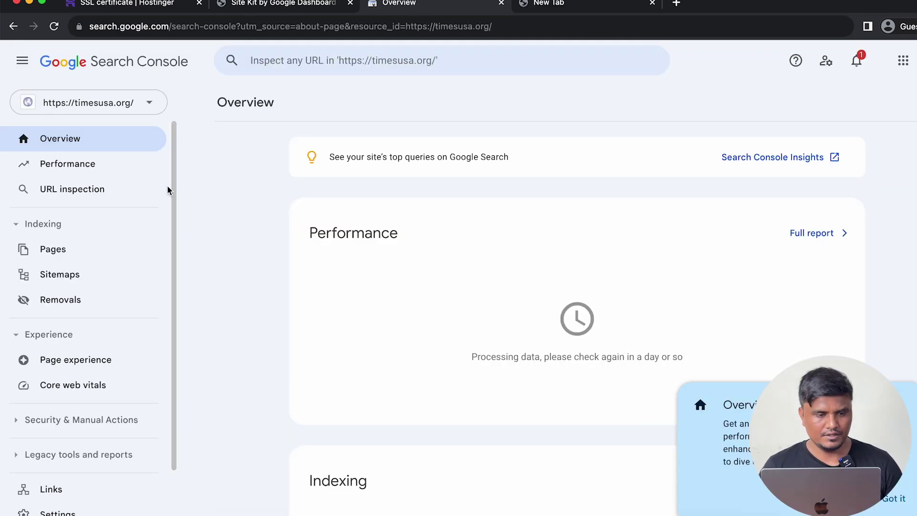
# Open Google Analytics, select the timesusa.org property, then close both extra tabs to return to Site Kit
pyautogui.click(558, 4)
pyautogui.write('google analytics')
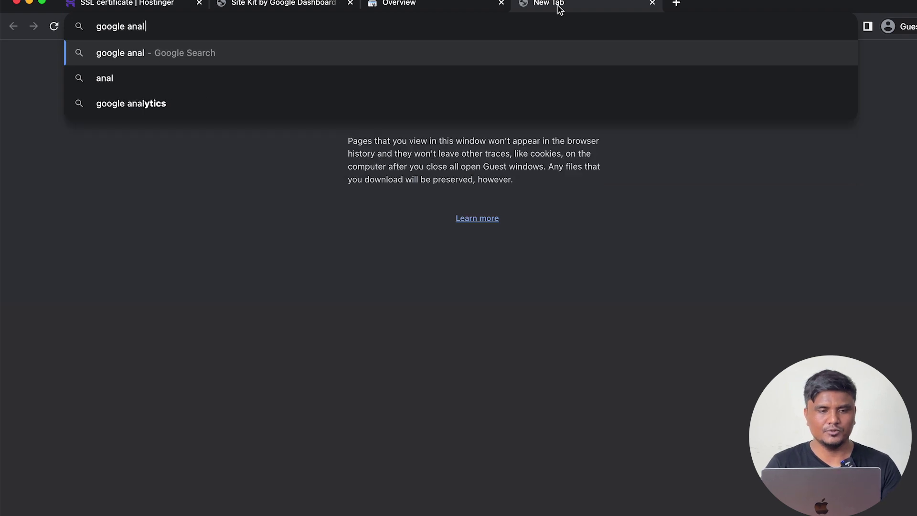
pyautogui.press('Return')
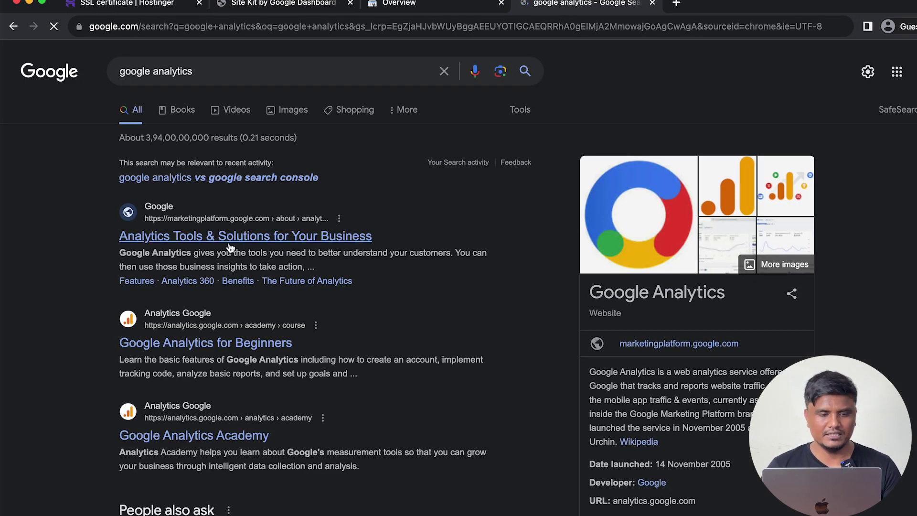
pyautogui.click(229, 237)
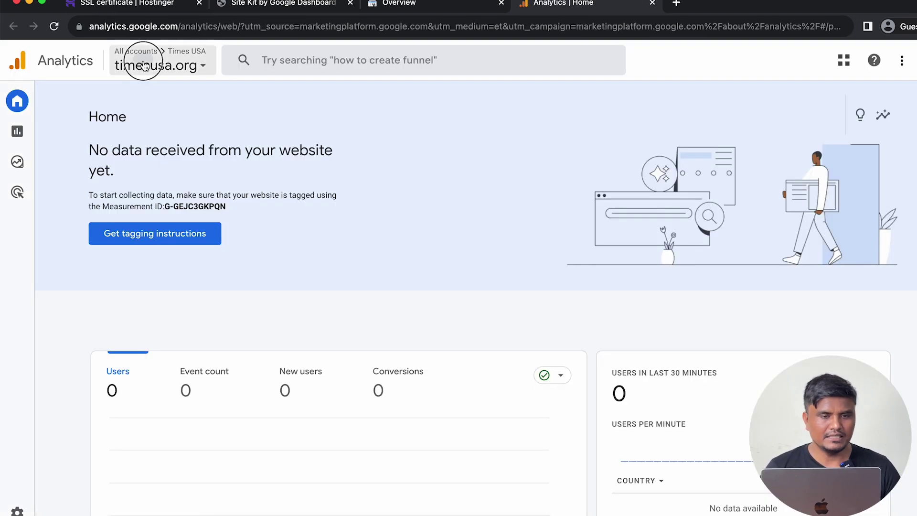
pyautogui.click(143, 65)
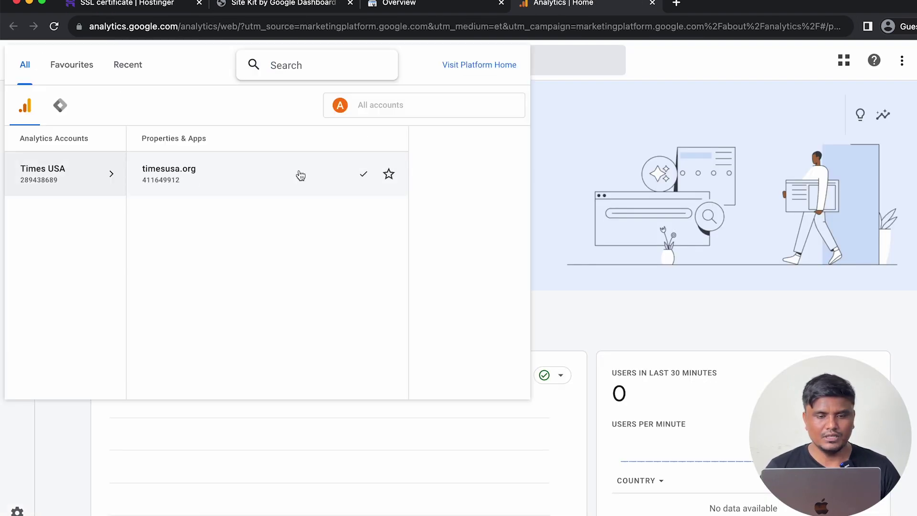
pyautogui.click(313, 181)
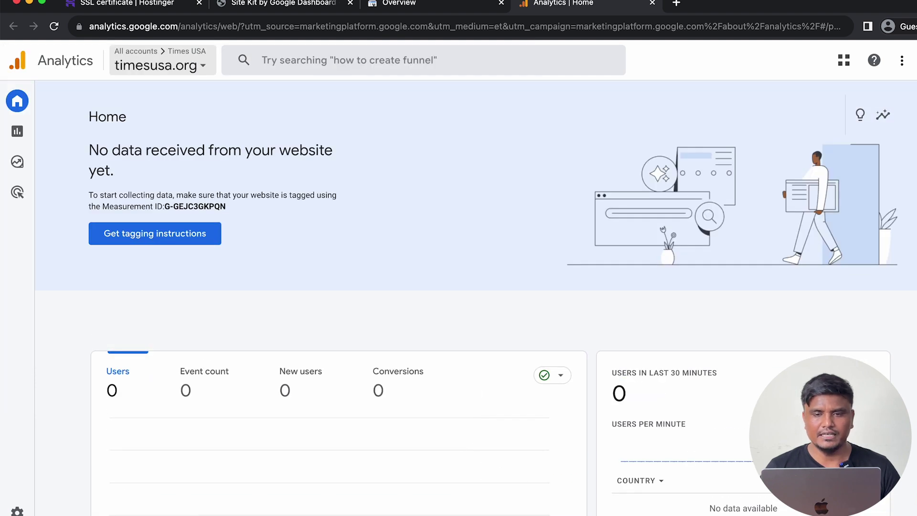
pyautogui.click(501, 3)
pyautogui.click(501, 3)
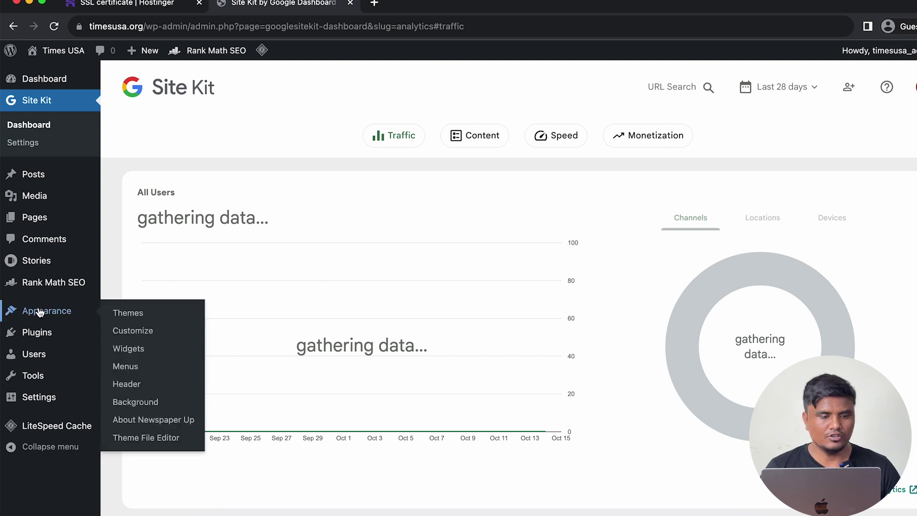
# Start the Rank Math setup wizard from its dashboard in Advanced mode
pyautogui.moveTo(61, 292)
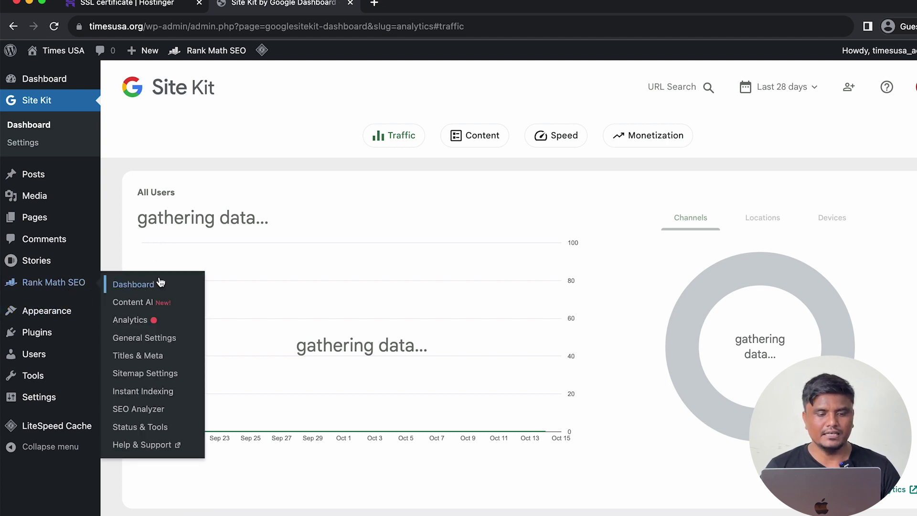
pyautogui.click(143, 284)
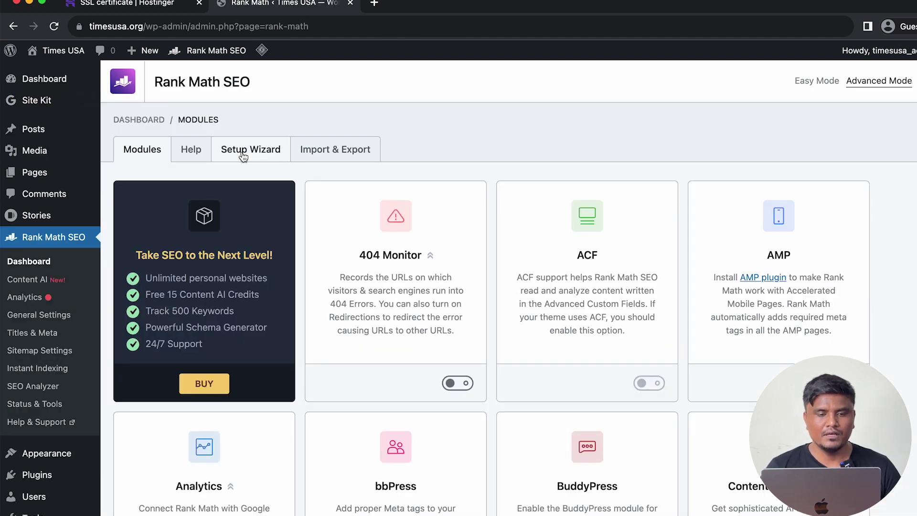
pyautogui.click(270, 156)
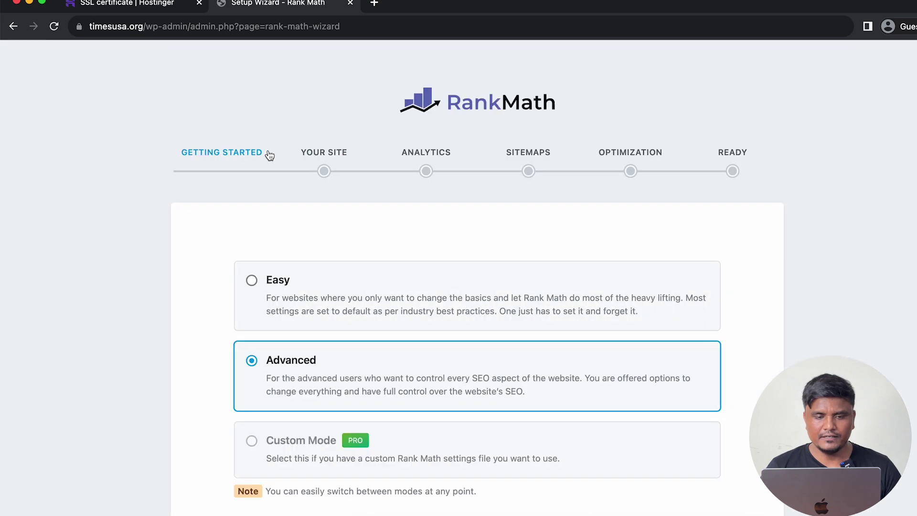
pyautogui.scroll(-5, 347, 350)
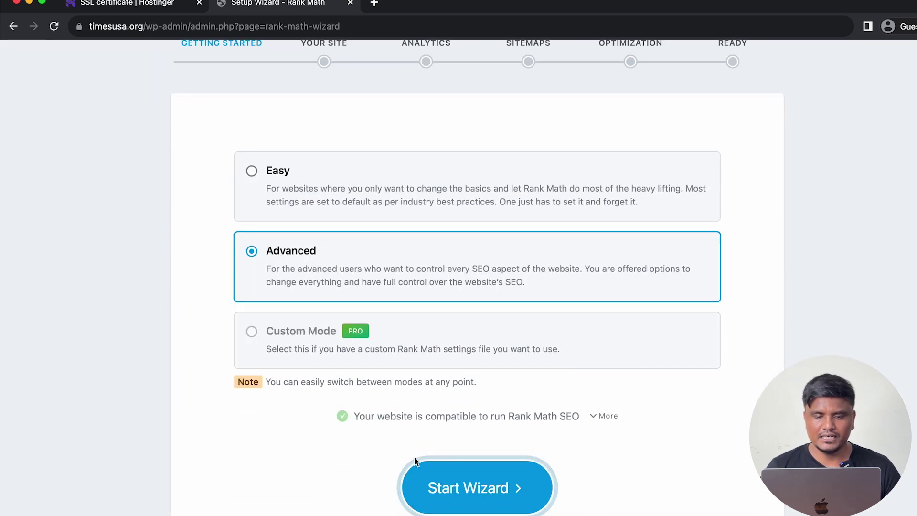
pyautogui.click(472, 496)
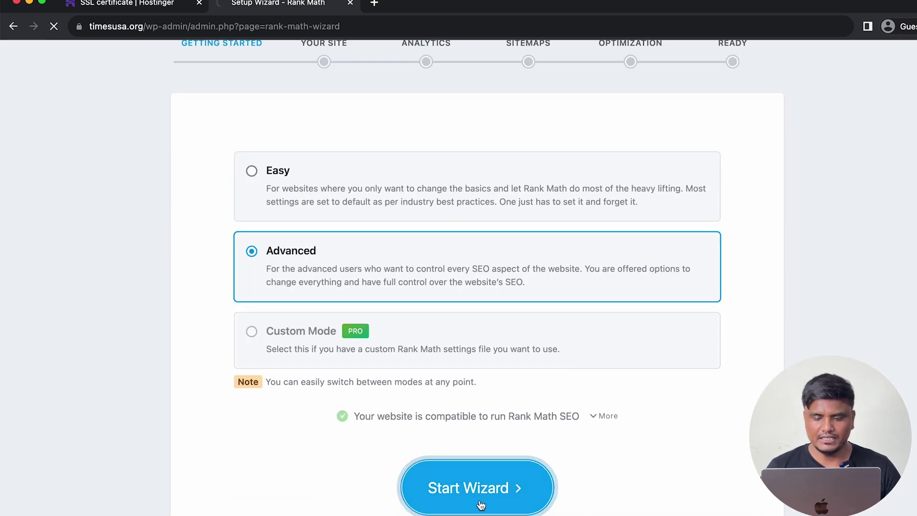
# Save the Your Site details for Times USA and begin connecting a Rank Math account
pyautogui.scroll(-5, 366, 311)
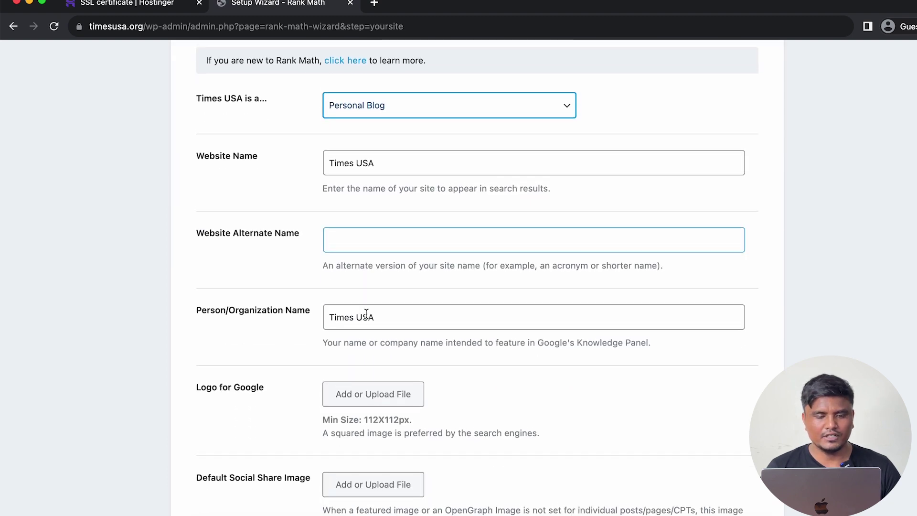
pyautogui.click(351, 238)
pyautogui.scroll(-4, 282, 380)
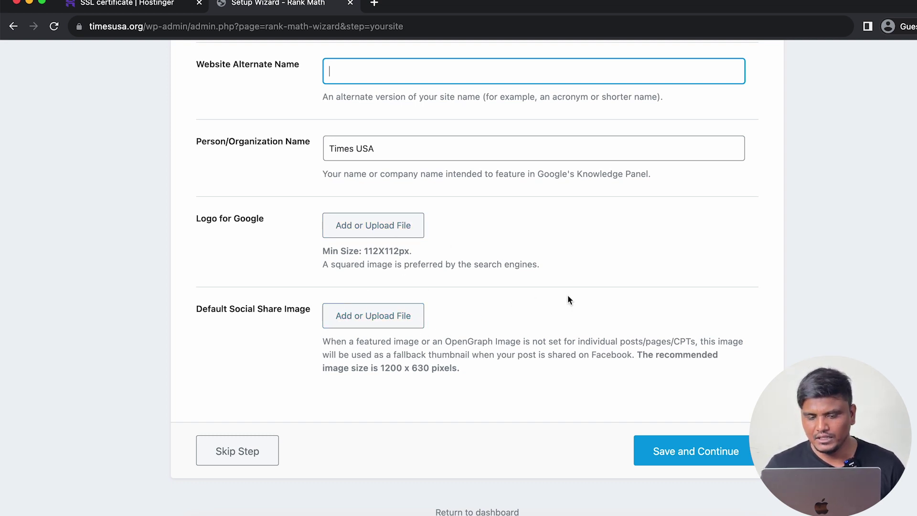
pyautogui.click(700, 451)
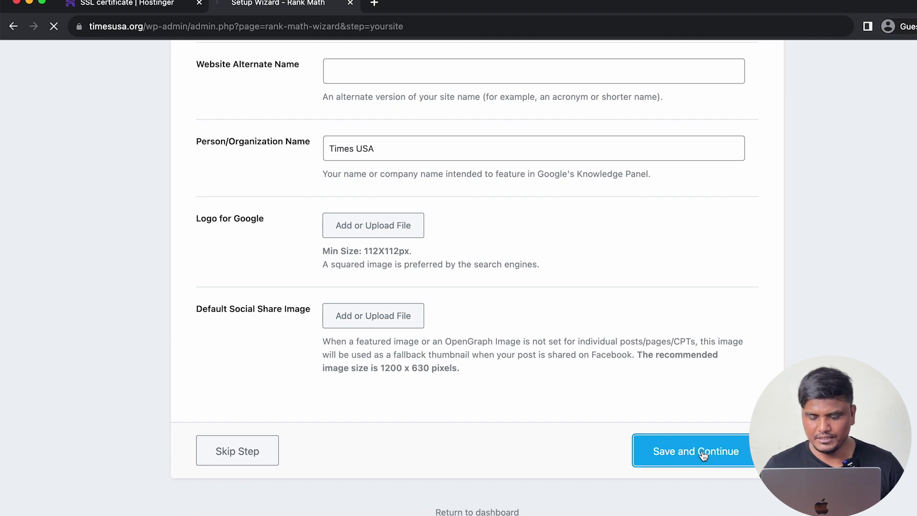
pyautogui.scroll(-6, 491, 389)
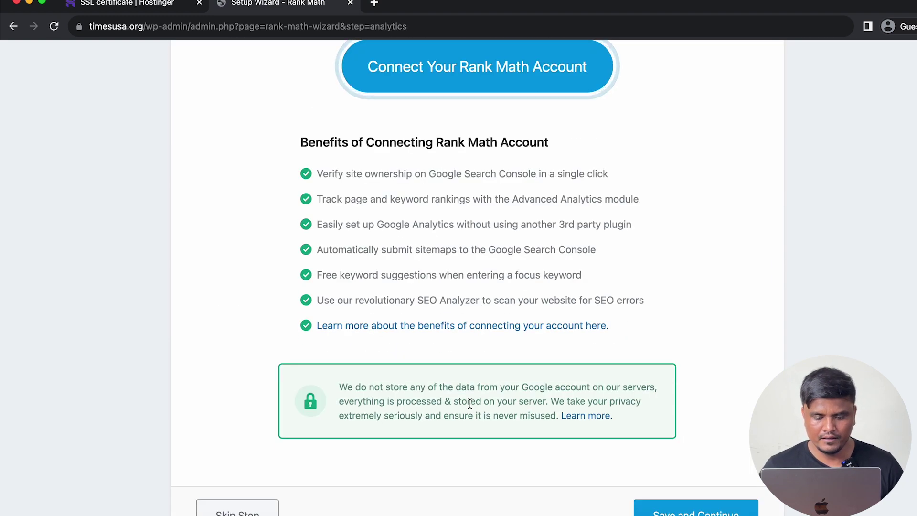
pyautogui.scroll(4, 354, 258)
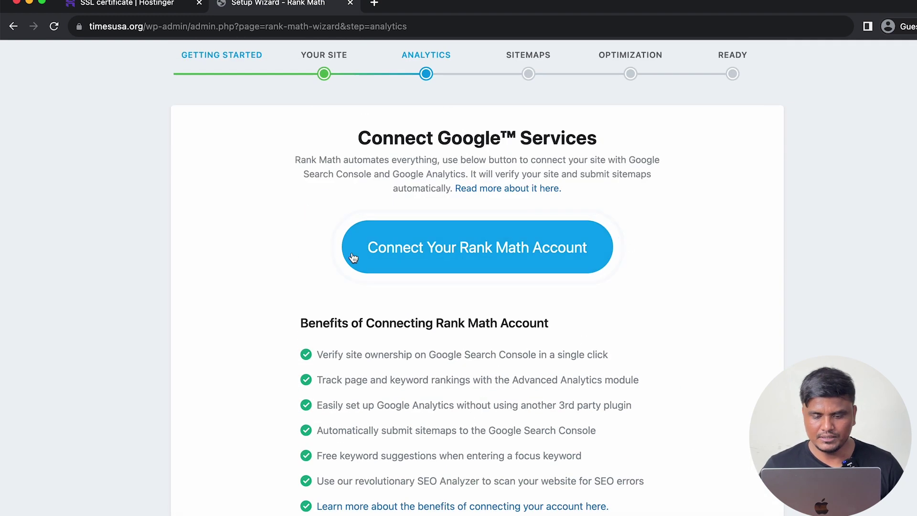
pyautogui.click(550, 246)
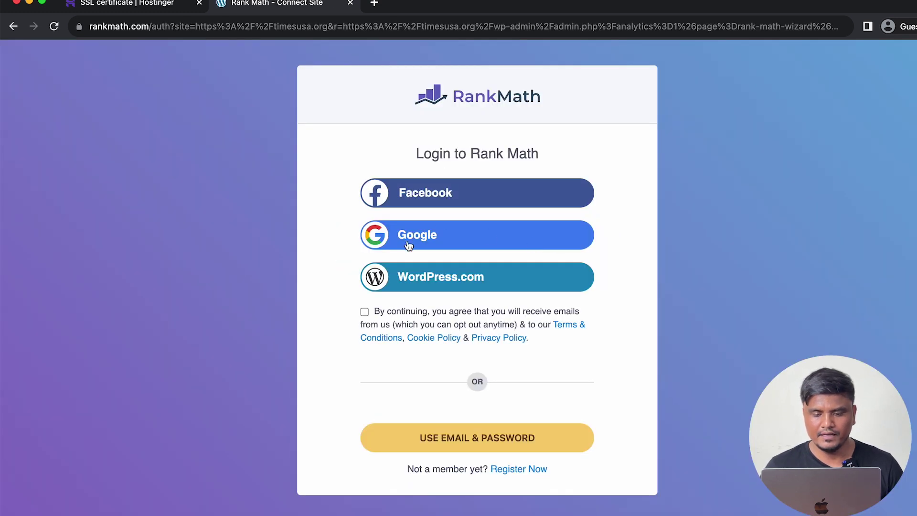
# Connect the Rank Math account via Google, choose the timesusa.org Analytics property, and save
pyautogui.click(409, 244)
pyautogui.click(466, 350)
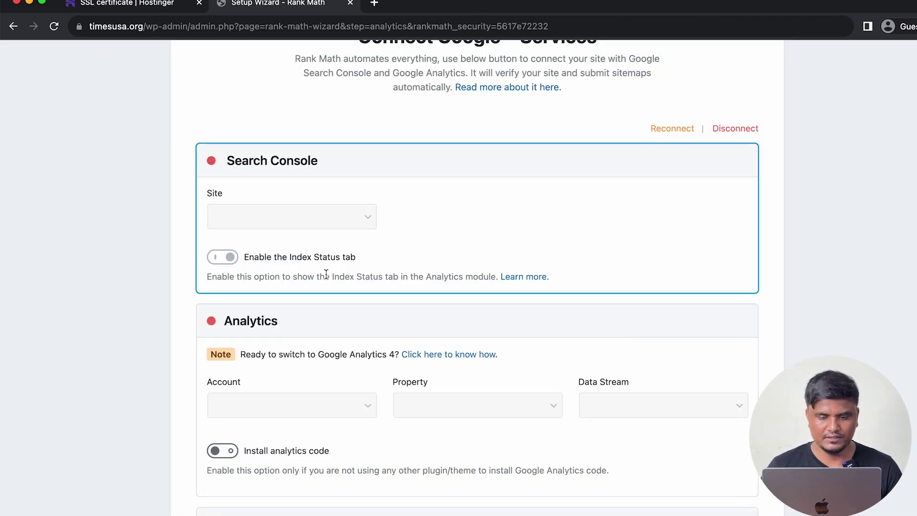
pyautogui.scroll(-4, 387, 267)
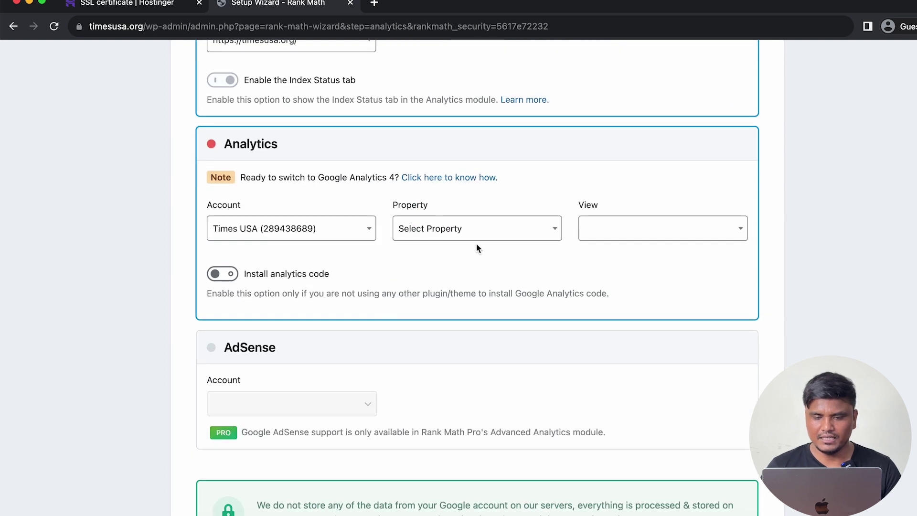
pyautogui.click(477, 230)
pyautogui.click(478, 326)
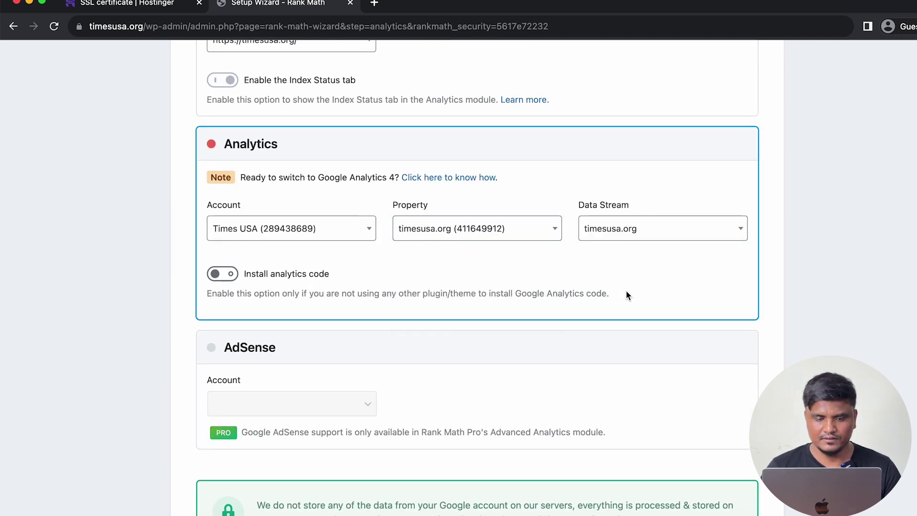
pyautogui.scroll(-2, 451, 364)
pyautogui.scroll(-3, 452, 364)
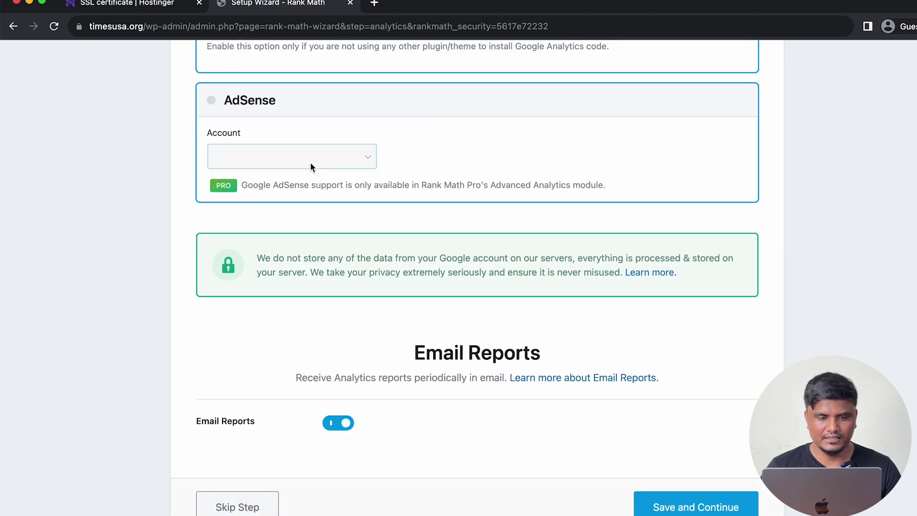
pyautogui.scroll(-2, 333, 465)
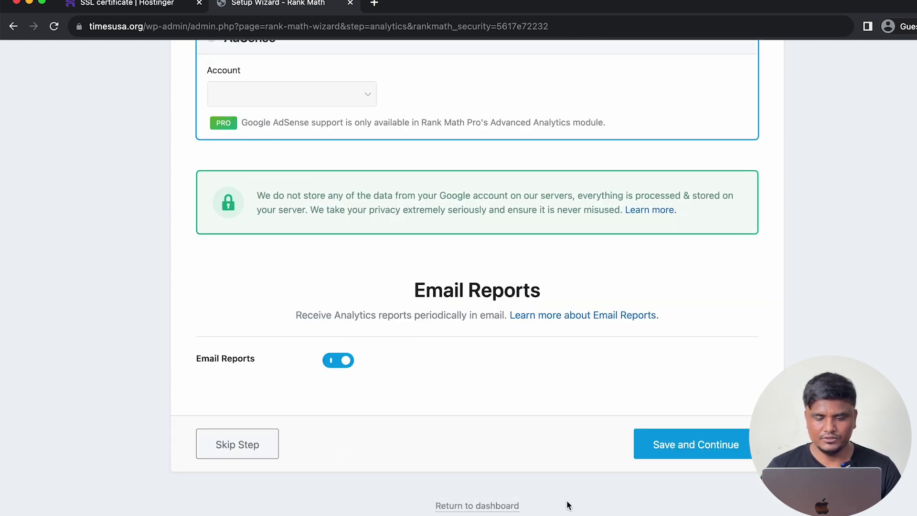
pyautogui.click(670, 458)
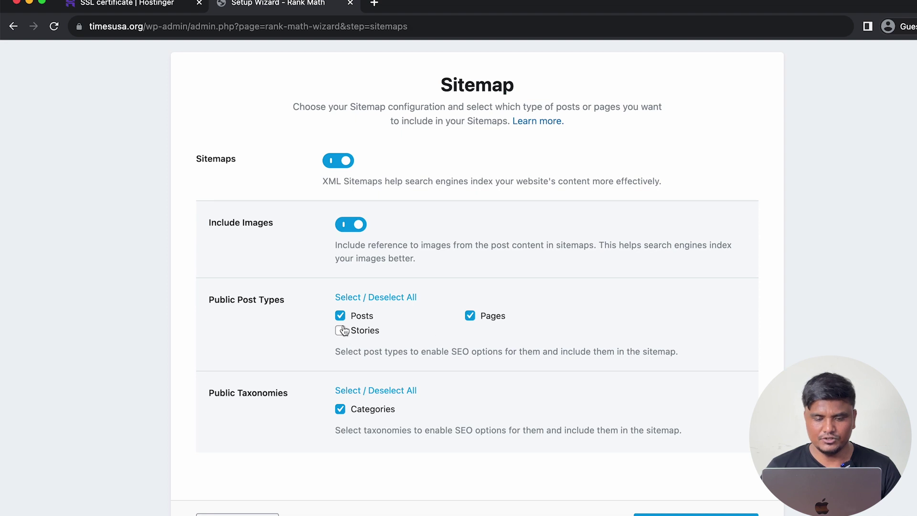
# Accept the default sitemap and SEO tweak settings, then proceed to the advanced setup options
pyautogui.scroll(-3, 296, 410)
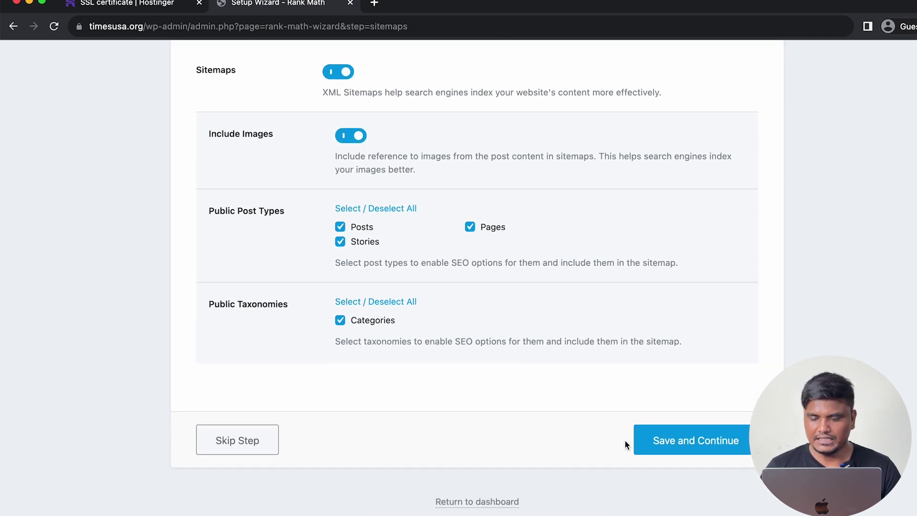
pyautogui.click(675, 450)
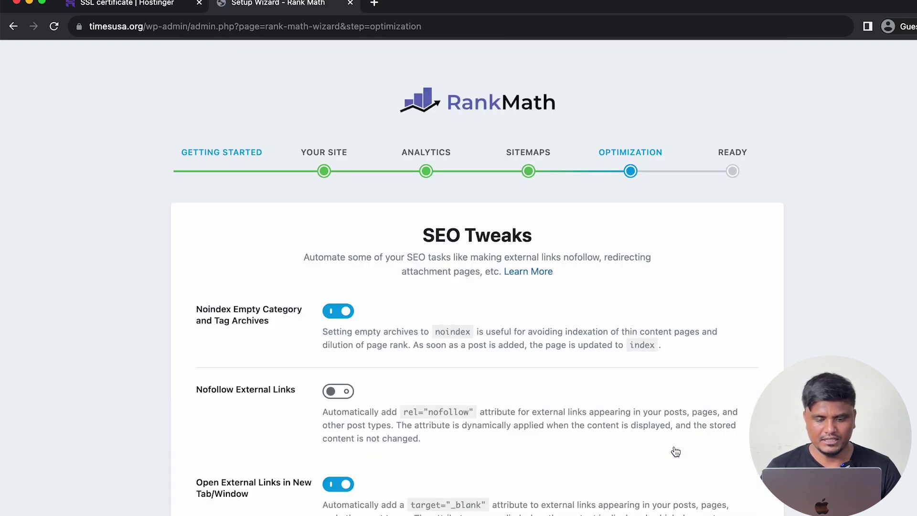
pyautogui.scroll(-4, 382, 396)
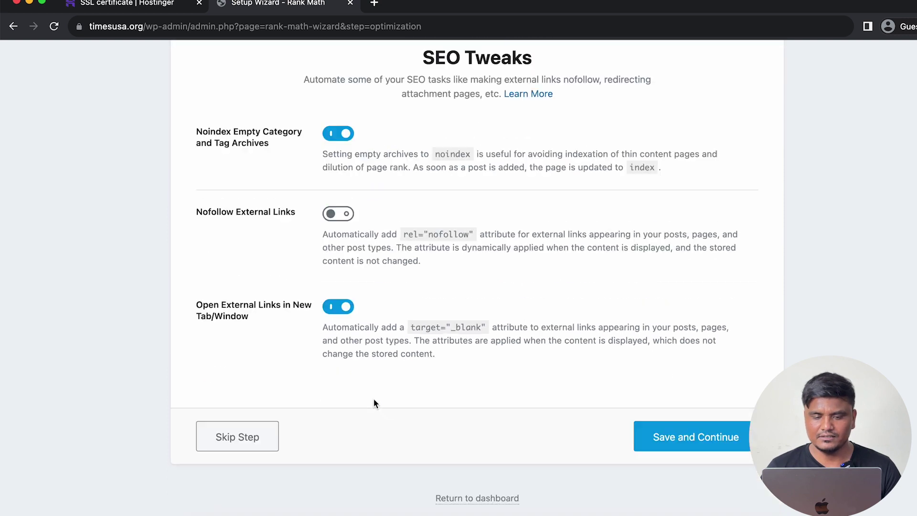
pyautogui.click(654, 442)
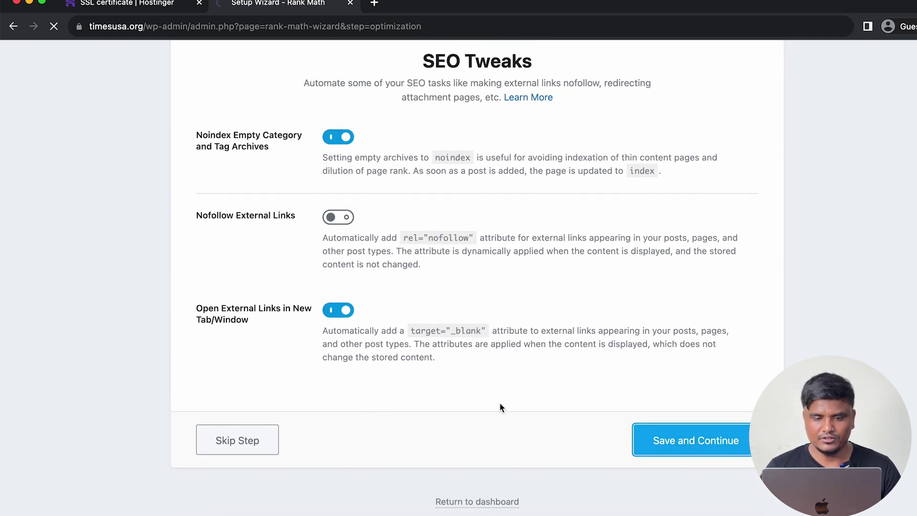
pyautogui.scroll(-2, 496, 403)
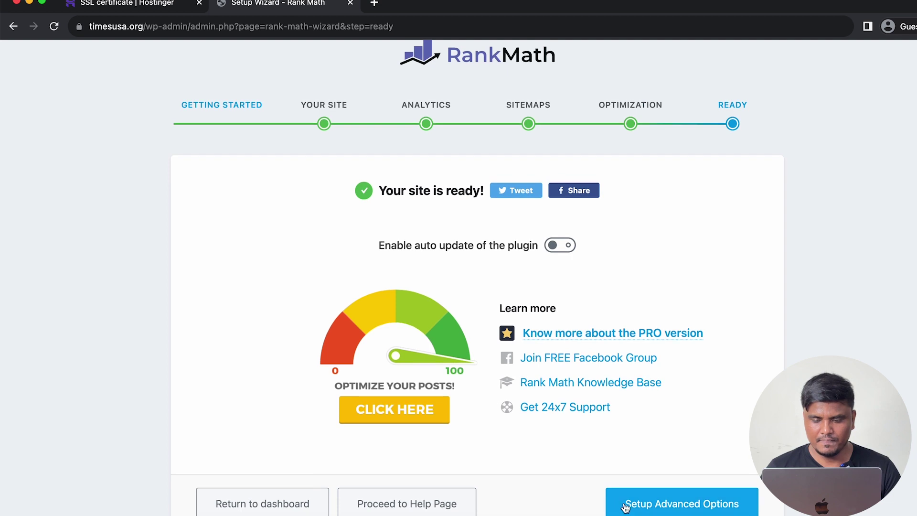
pyautogui.click(625, 507)
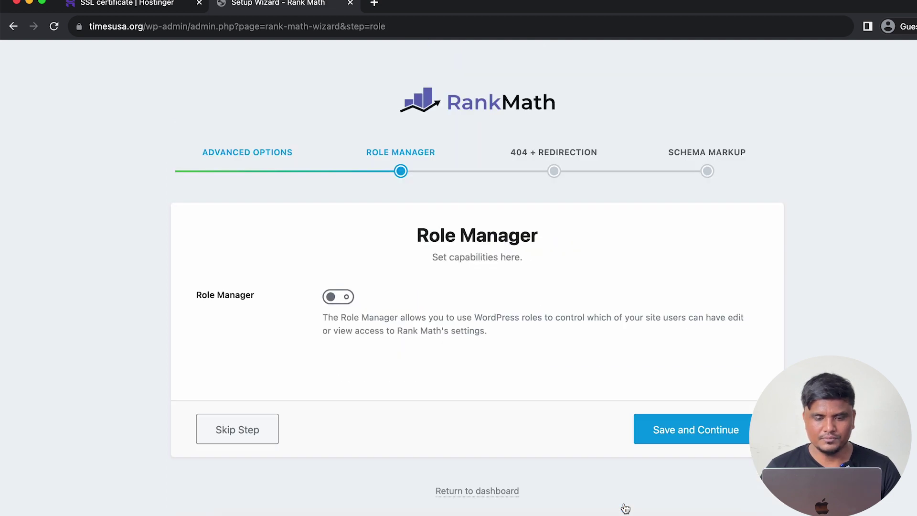
# Leave Role Manager off, turn on 404 Monitor and Redirections, and save
pyautogui.click(666, 440)
pyautogui.scroll(-3, 527, 402)
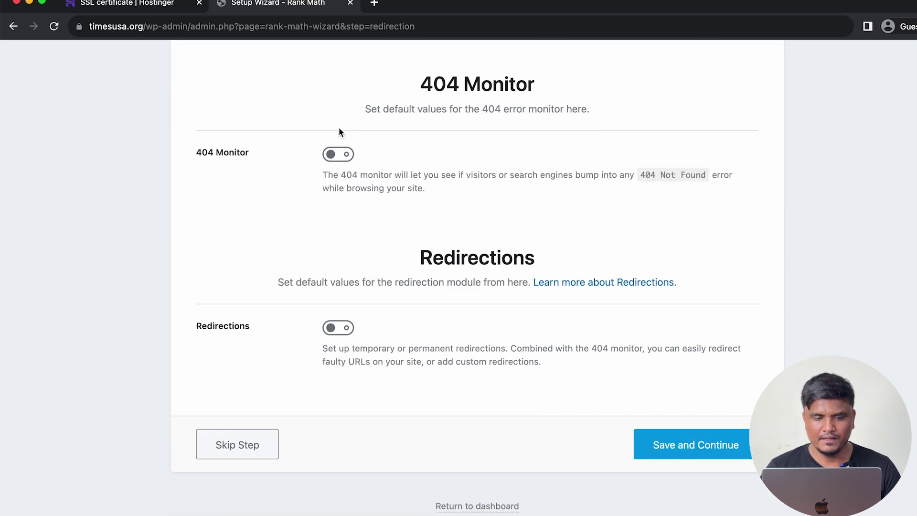
pyautogui.click(335, 154)
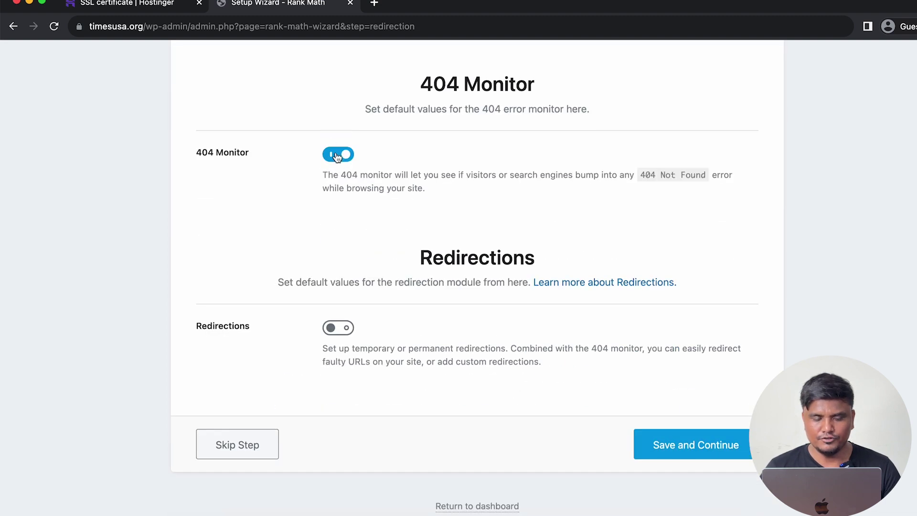
pyautogui.click(337, 329)
pyautogui.click(666, 445)
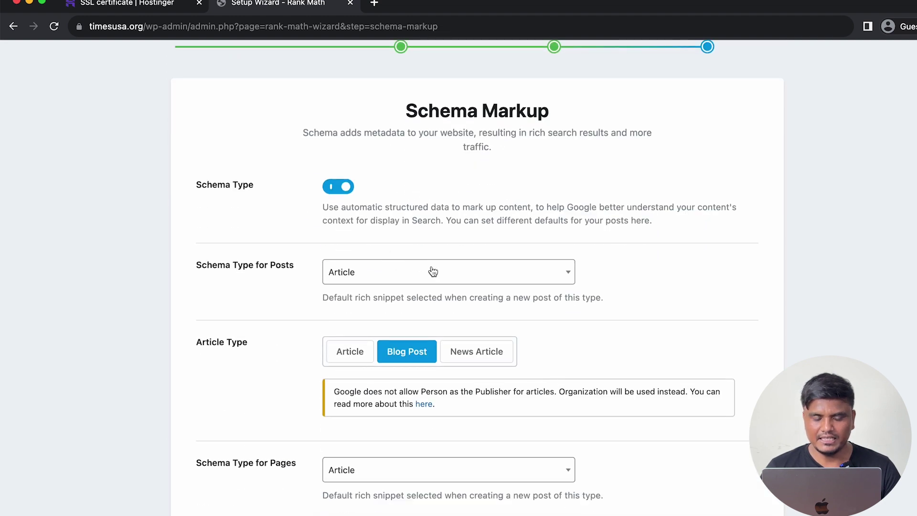
# Set the schema Article Type to News Article for posts, pages and stories, and save
pyautogui.click(447, 265)
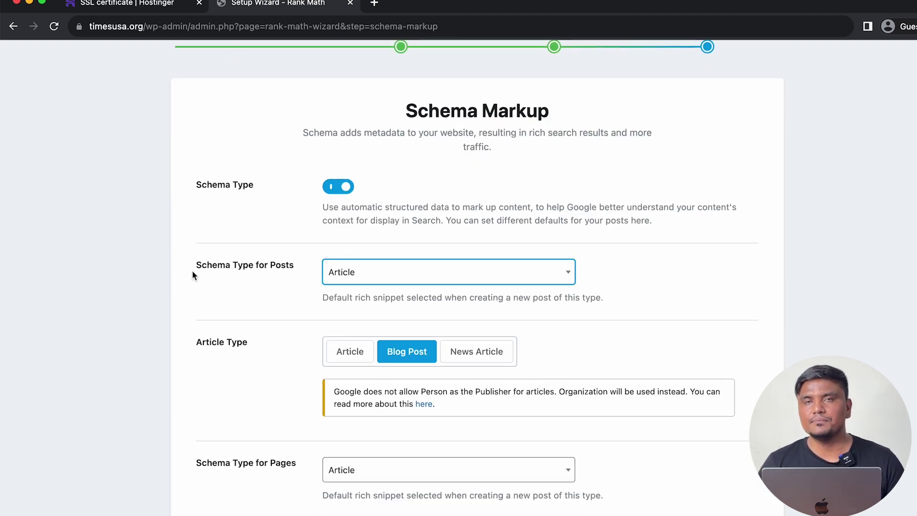
pyautogui.moveTo(193, 274); pyautogui.dragTo(303, 283)
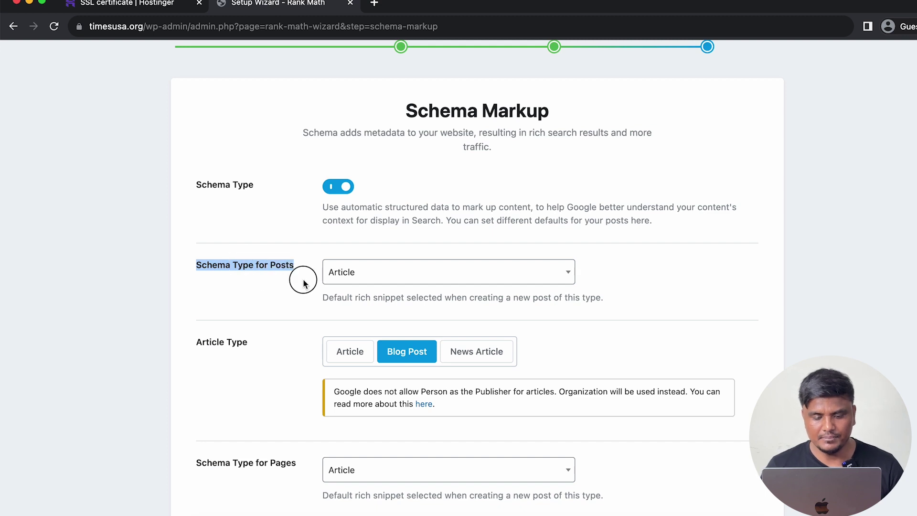
pyautogui.scroll(-2, 410, 292)
pyautogui.click(473, 276)
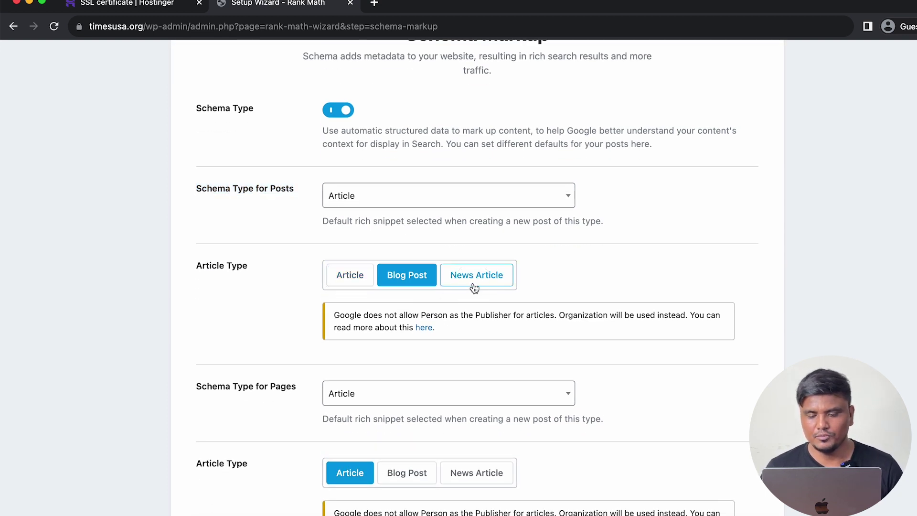
pyautogui.scroll(-2, 440, 347)
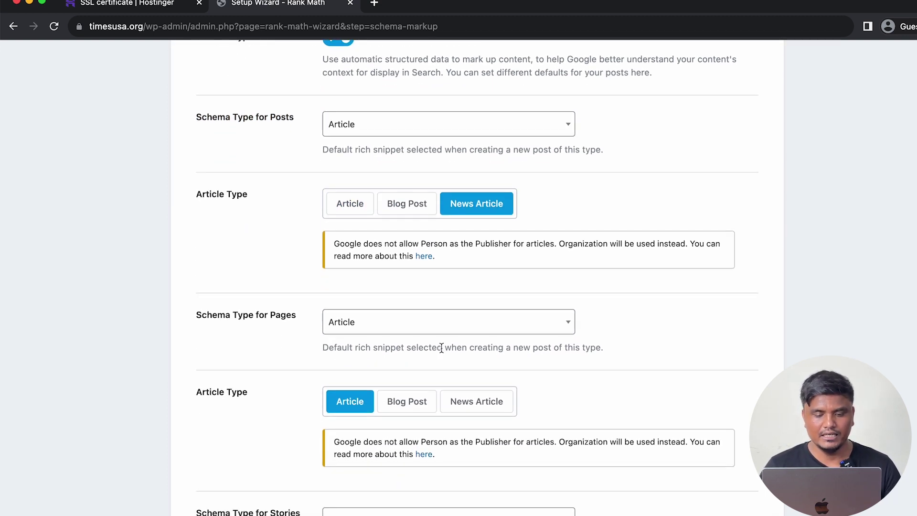
pyautogui.click(434, 334)
pyautogui.click(710, 300)
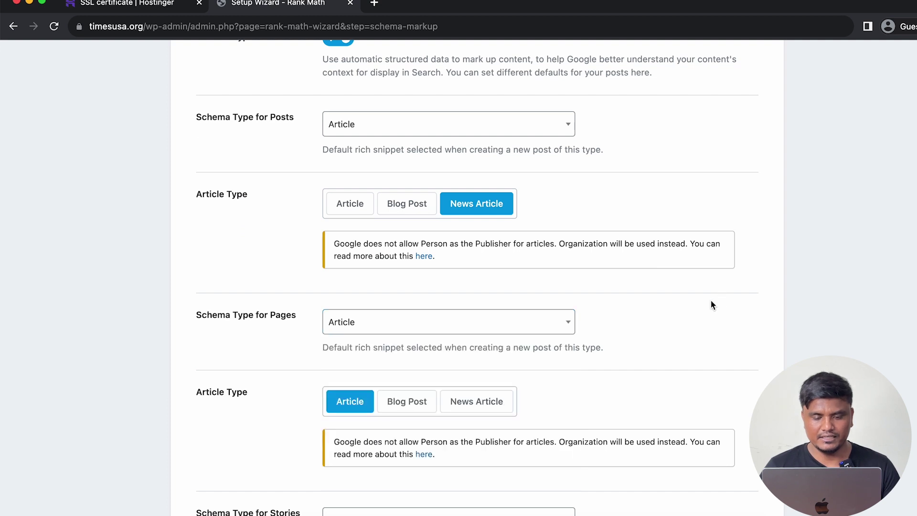
pyautogui.scroll(-1, 620, 403)
pyautogui.click(493, 356)
pyautogui.scroll(-5, 506, 432)
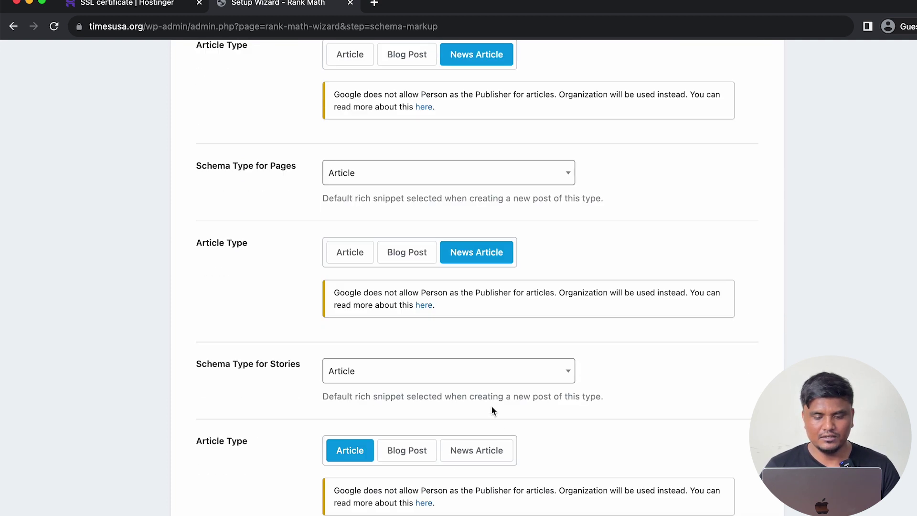
pyautogui.click(479, 302)
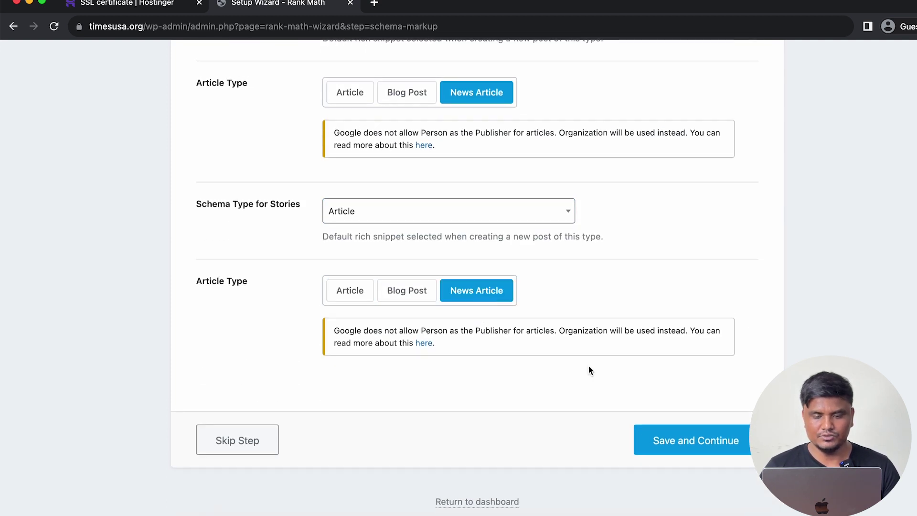
pyautogui.click(686, 455)
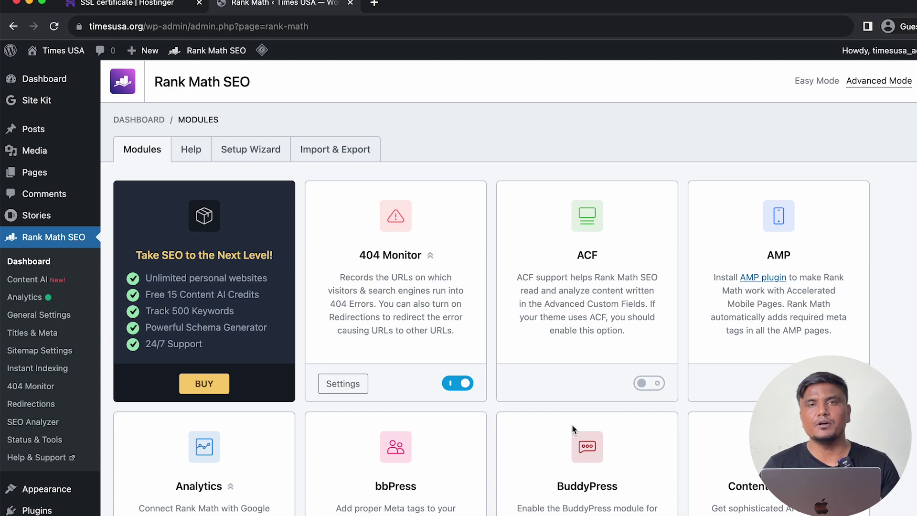
# Go to Rank Math's Sitemap Settings
pyautogui.scroll(-20, 573, 427)
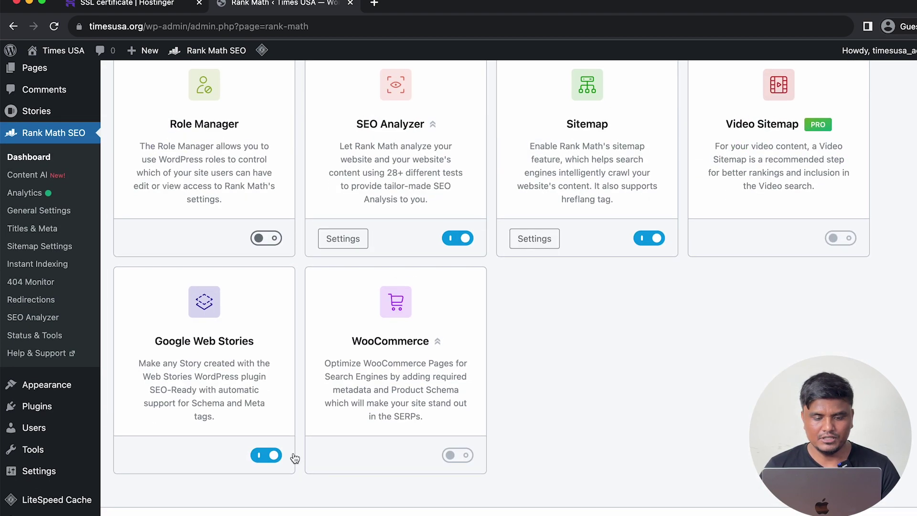
pyautogui.scroll(12, 502, 439)
pyautogui.scroll(4, 502, 437)
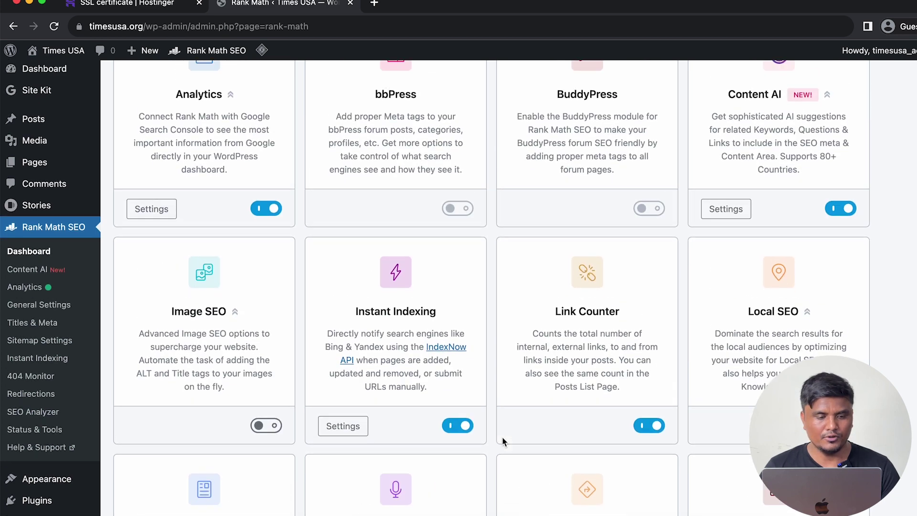
pyautogui.press('super+t')
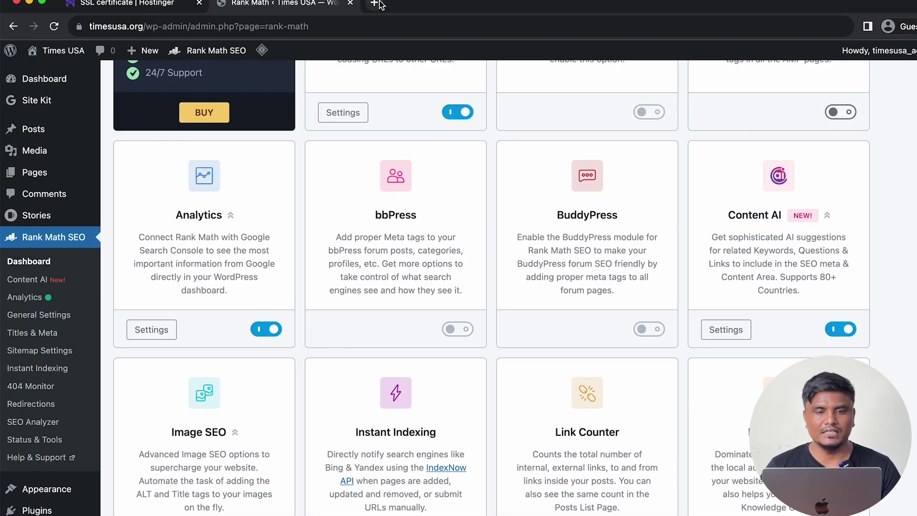
pyautogui.write('searc')
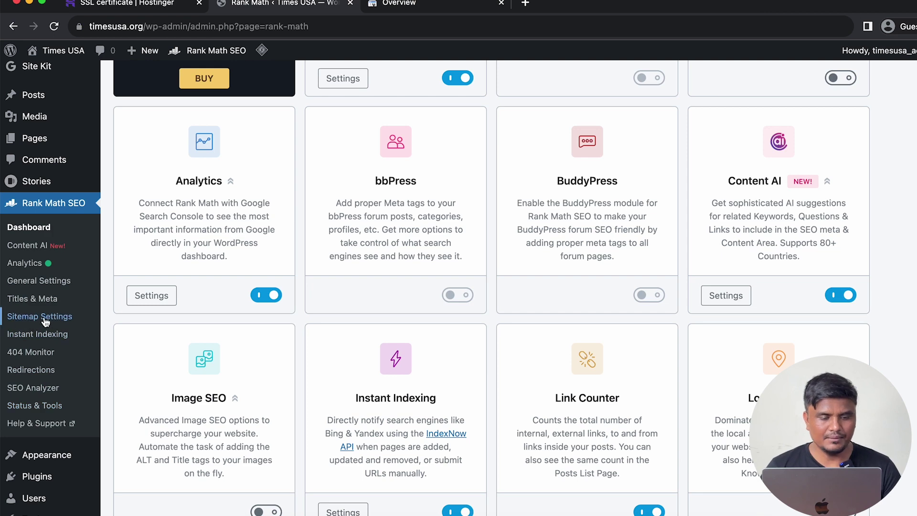
pyautogui.click(46, 319)
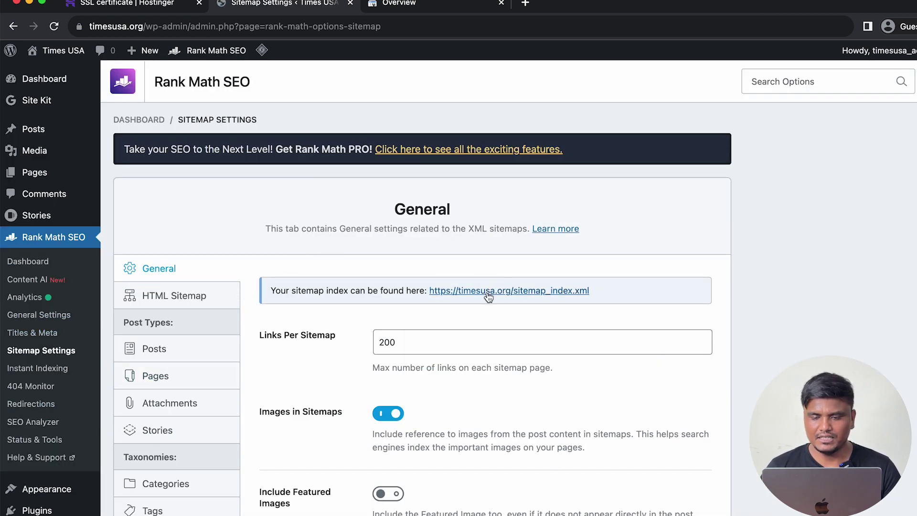
# Open the sitemap index in a new tab and copy sitemap_index.xml from its address
pyautogui.click(487, 292)
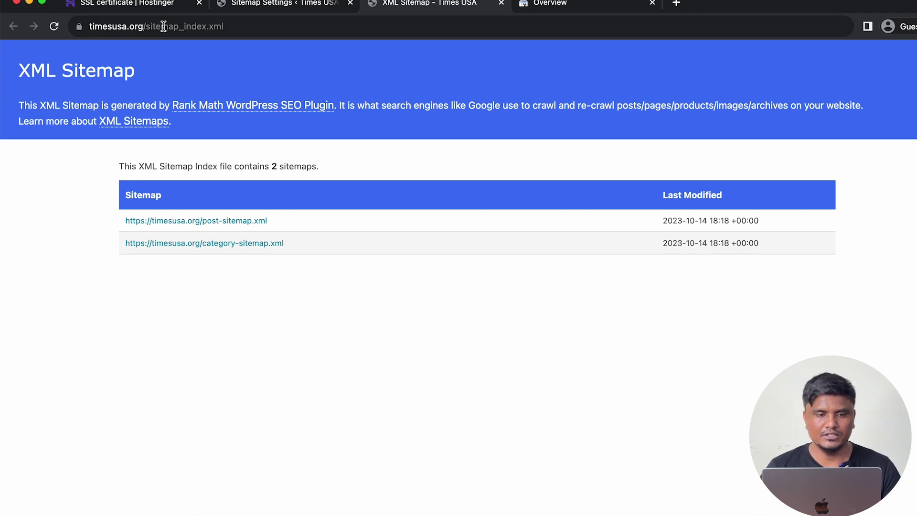
pyautogui.moveTo(149, 30); pyautogui.dragTo(346, 33)
pyautogui.press('super+c')
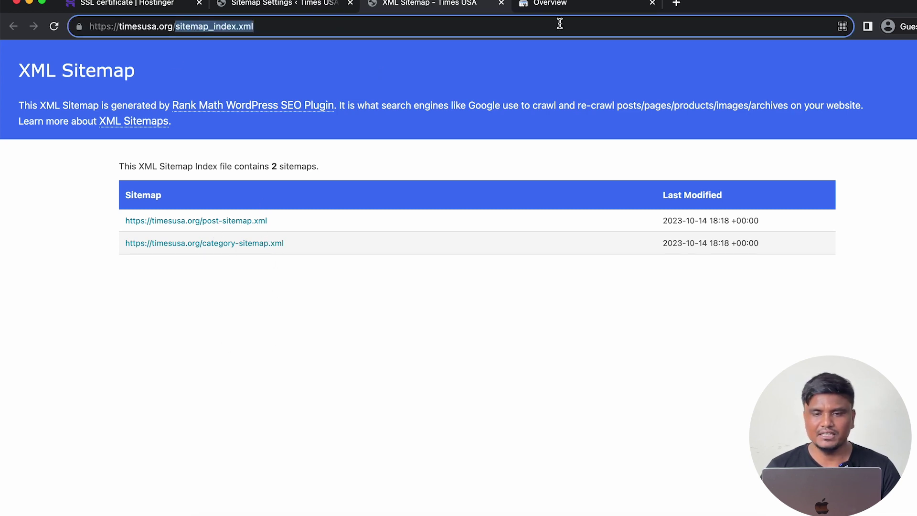
pyautogui.click(549, 6)
pyautogui.scroll(-1, 76, 293)
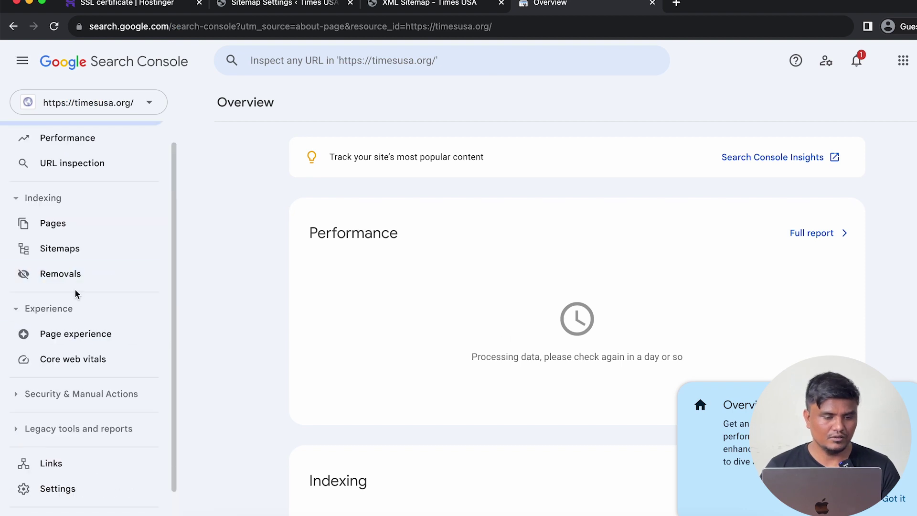
# Submit sitemap_index.xml in Search Console's Sitemaps report and dismiss the confirmation
pyautogui.click(67, 250)
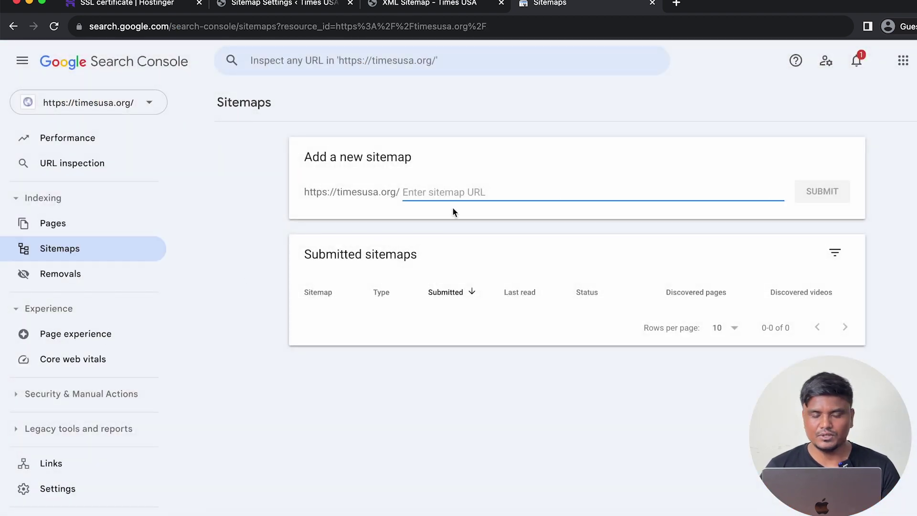
pyautogui.press('super+v')
pyautogui.moveTo(401, 192); pyautogui.dragTo(527, 190)
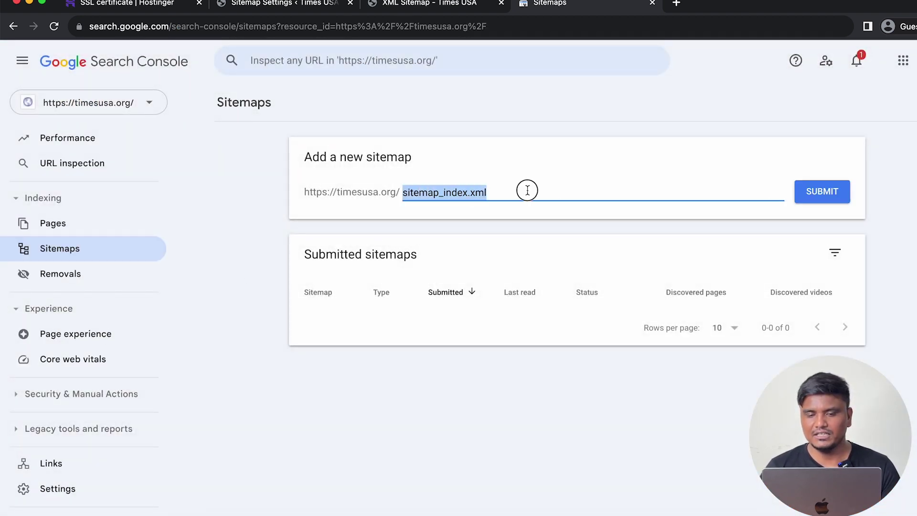
pyautogui.click(807, 195)
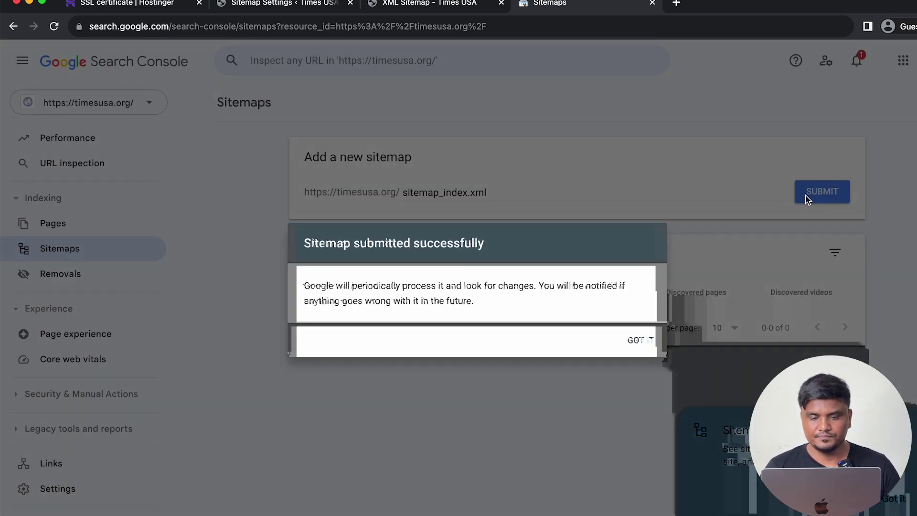
pyautogui.click(639, 345)
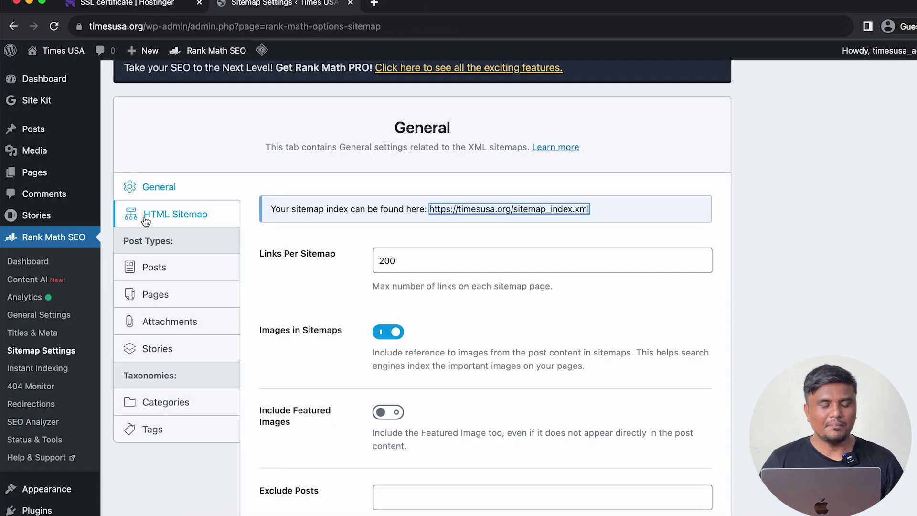
# Trash the draft Privacy Policy page from the All Pages list
pyautogui.scroll(3, 146, 221)
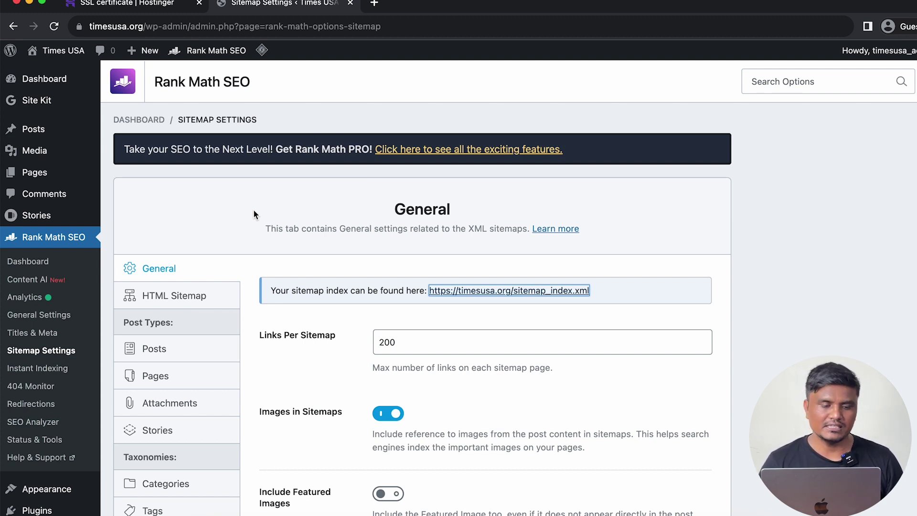
pyautogui.moveTo(36, 173)
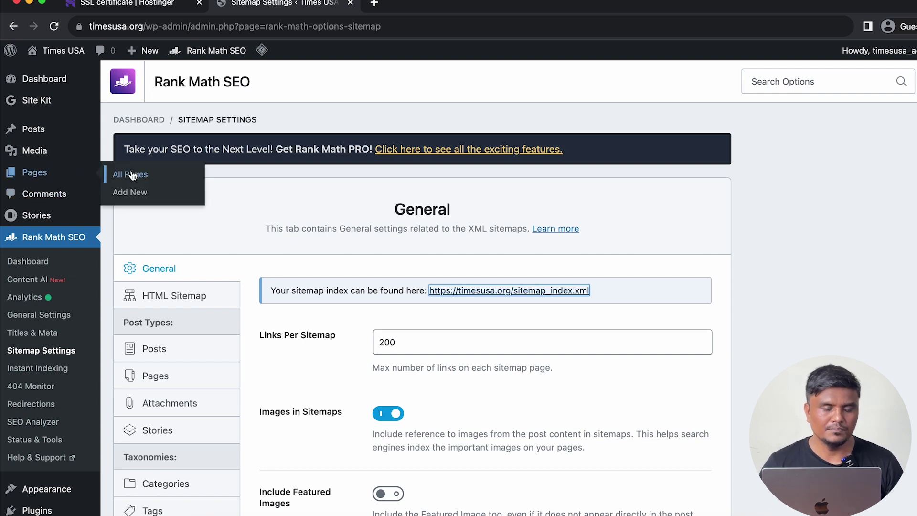
pyautogui.click(133, 176)
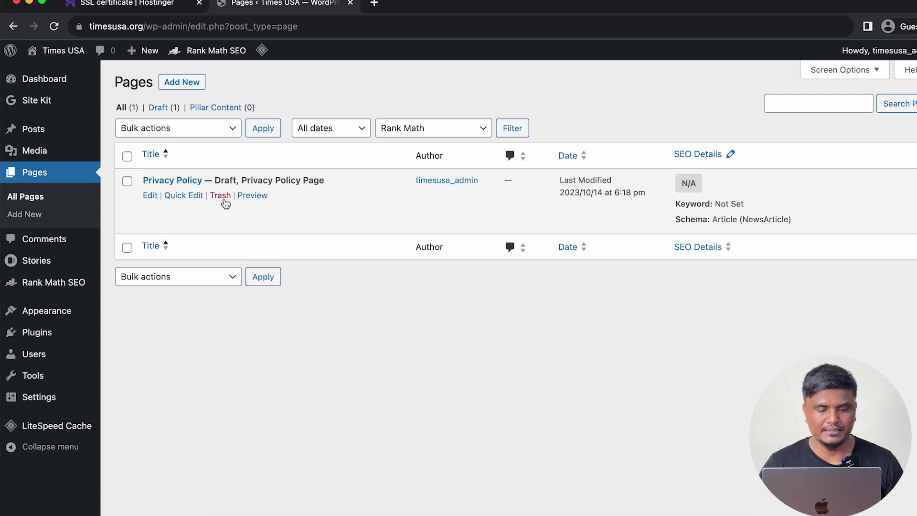
pyautogui.click(220, 195)
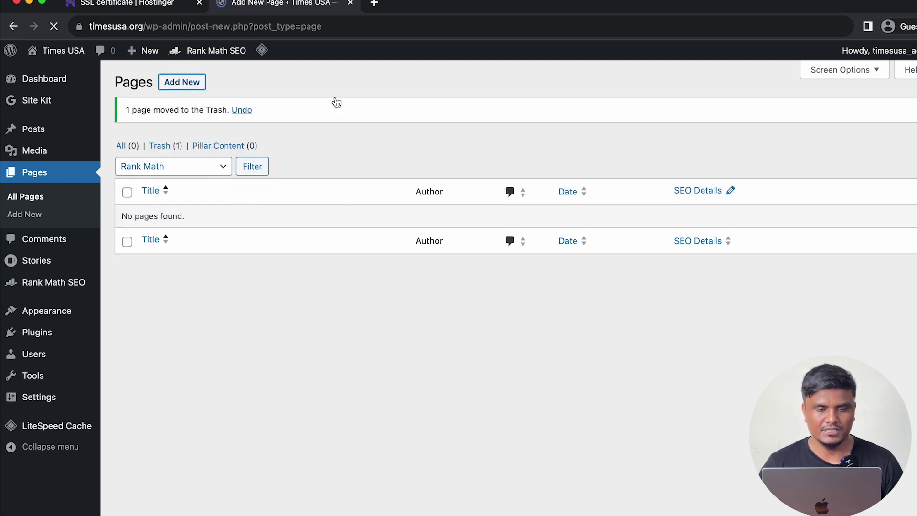
# Open the News Blog Pages Google Doc and copy its entire text
pyautogui.press('super+t')
pyautogui.write('Docs')
pyautogui.press('Return')
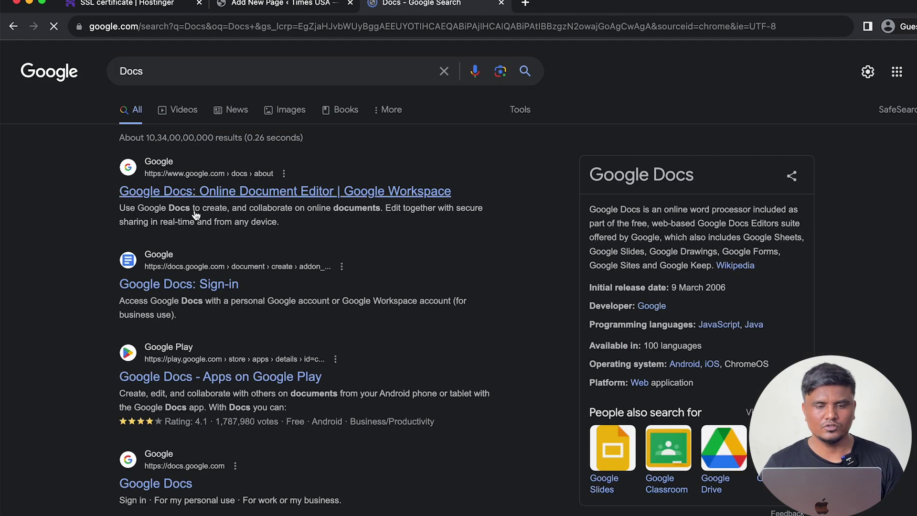
pyautogui.click(187, 188)
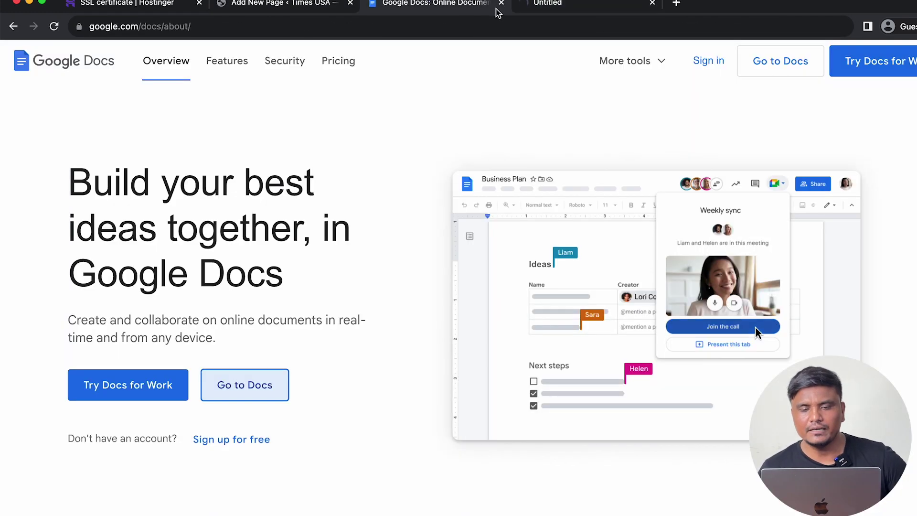
pyautogui.click(242, 382)
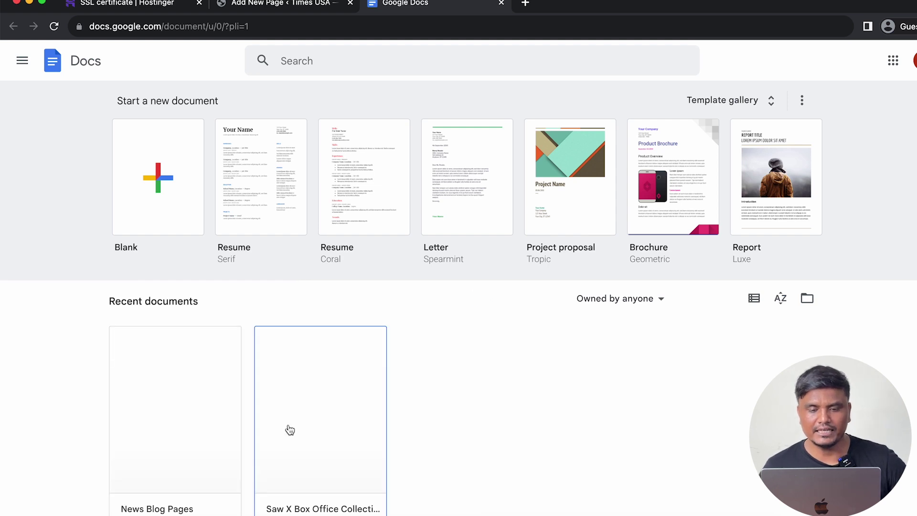
pyautogui.click(191, 422)
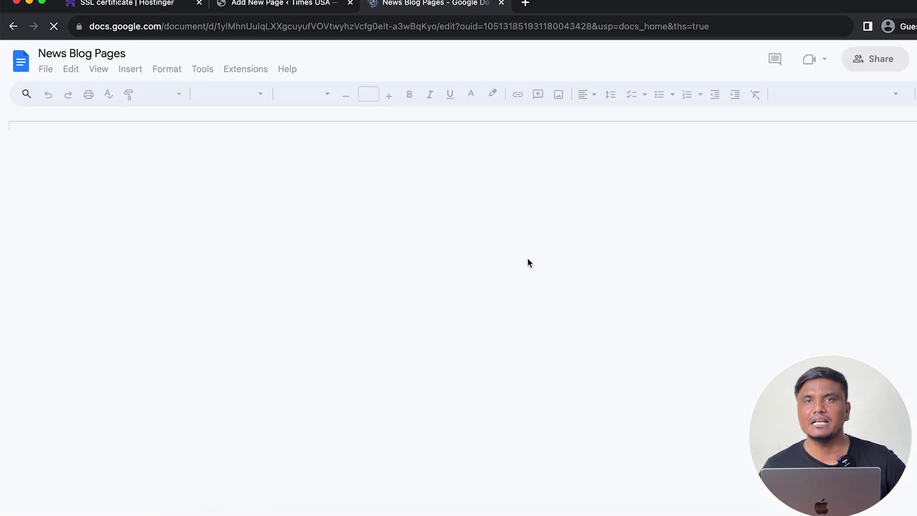
pyautogui.press('super+a')
pyautogui.press('super+c')
# Paste the copied text into the About Us page body and publish it
pyautogui.click(305, 13)
pyautogui.click(275, 264)
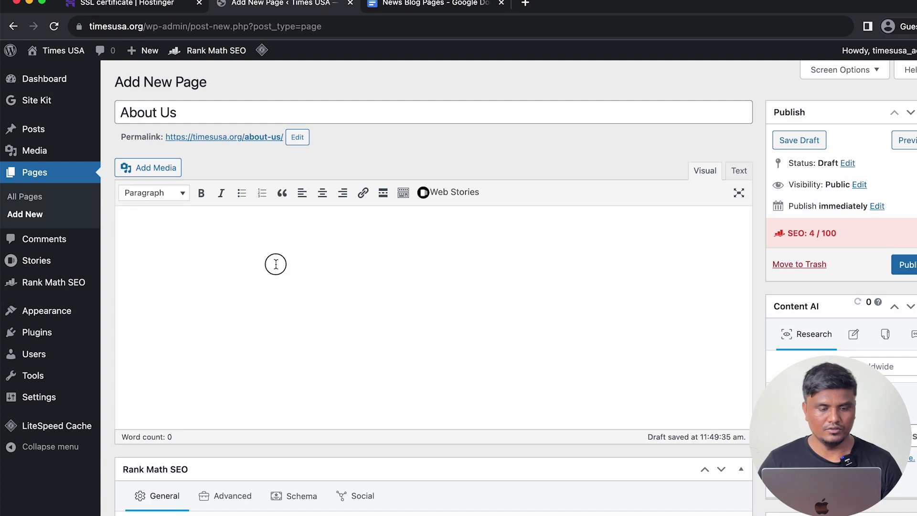
pyautogui.press('super+v')
pyautogui.scroll(-15, 314, 306)
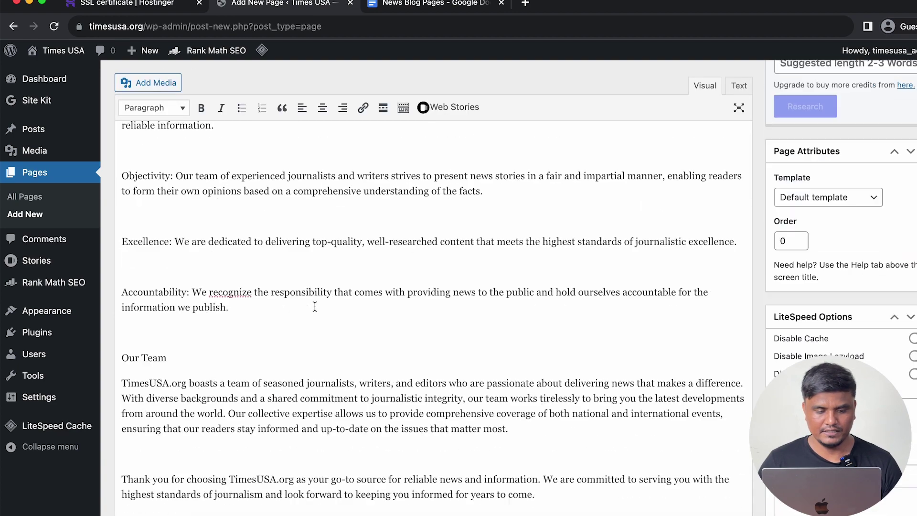
pyautogui.scroll(15, 315, 310)
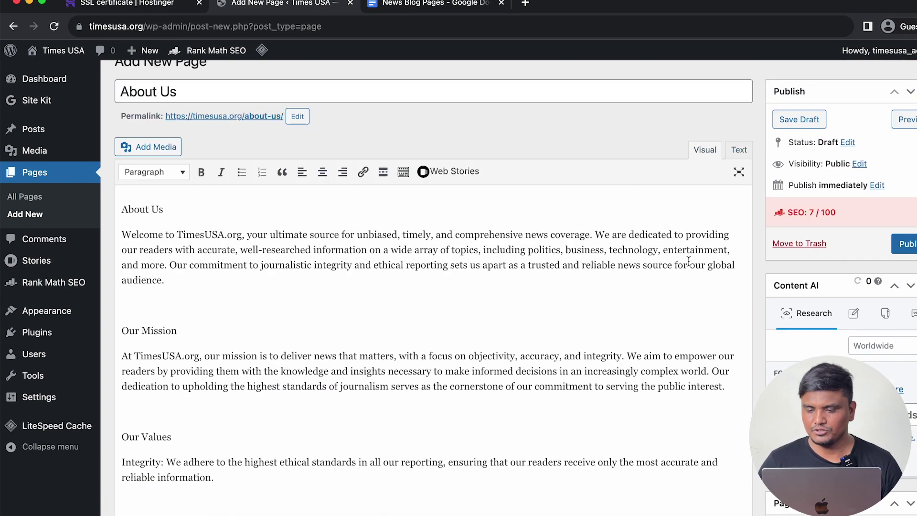
pyautogui.click(904, 244)
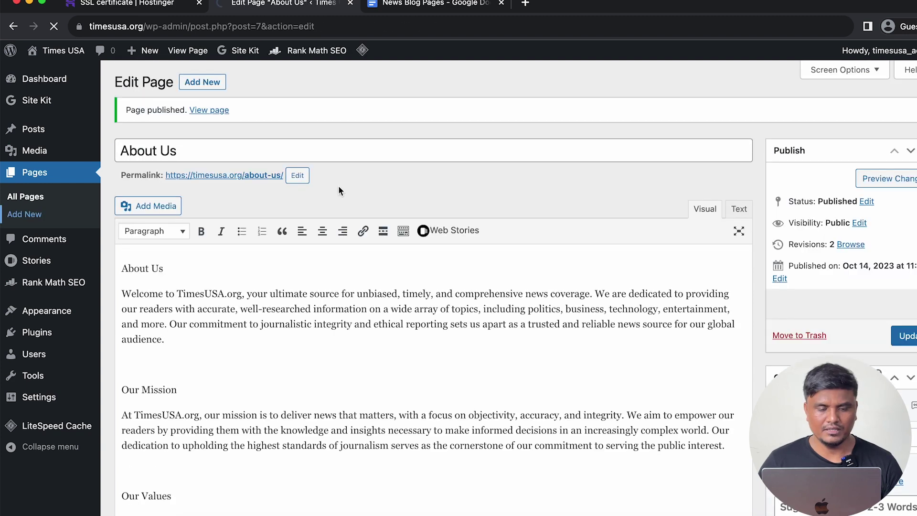
pyautogui.click(434, 9)
pyautogui.scroll(-8, 380, 224)
pyautogui.scroll(4, 380, 225)
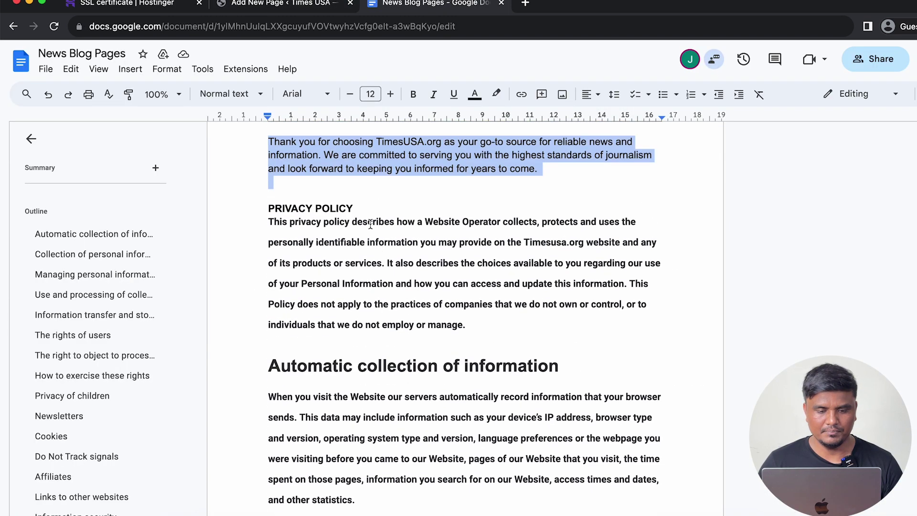
# Create the PRIVACY POLICY page with its section text from the document and publish it
pyautogui.click(361, 207)
pyautogui.moveTo(361, 207); pyautogui.dragTo(535, 496)
pyautogui.click(295, 17)
pyautogui.press('super+v')
pyautogui.hotkey('ctrl', 'shift', 'Tab')
pyautogui.scroll(-1, 276, 199)
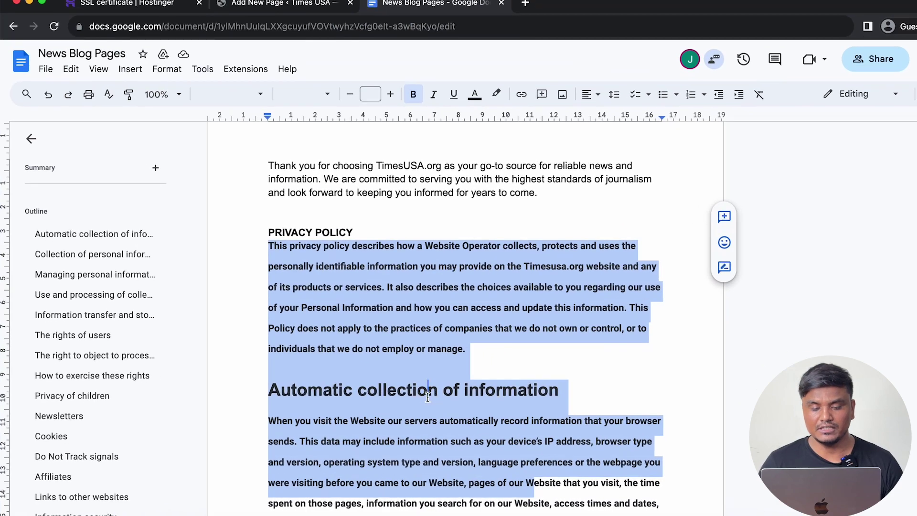
pyautogui.click(428, 390)
pyautogui.moveTo(266, 246); pyautogui.dragTo(505, 493)
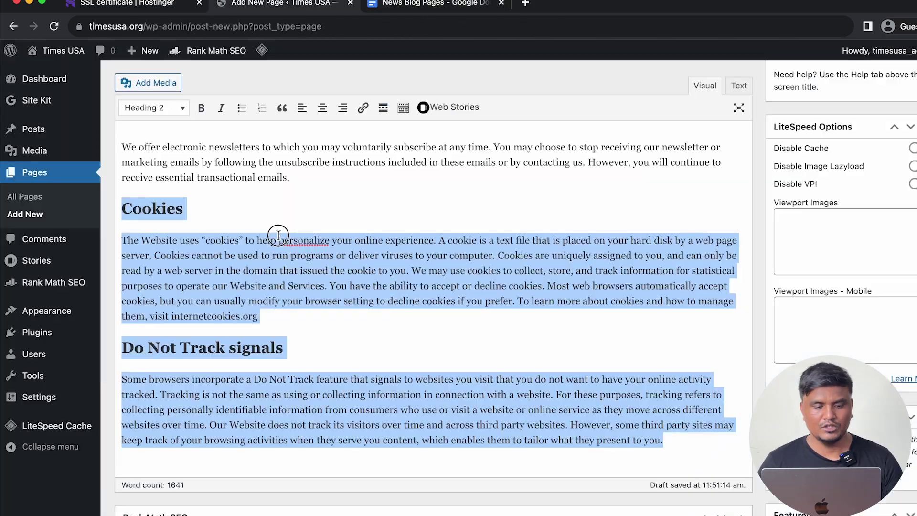
pyautogui.click(278, 235)
pyautogui.scroll(20, 278, 235)
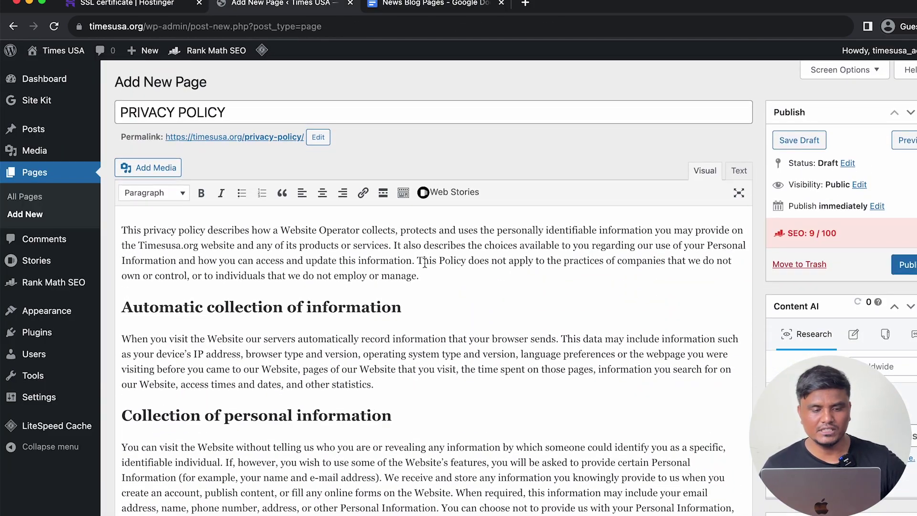
pyautogui.click(907, 265)
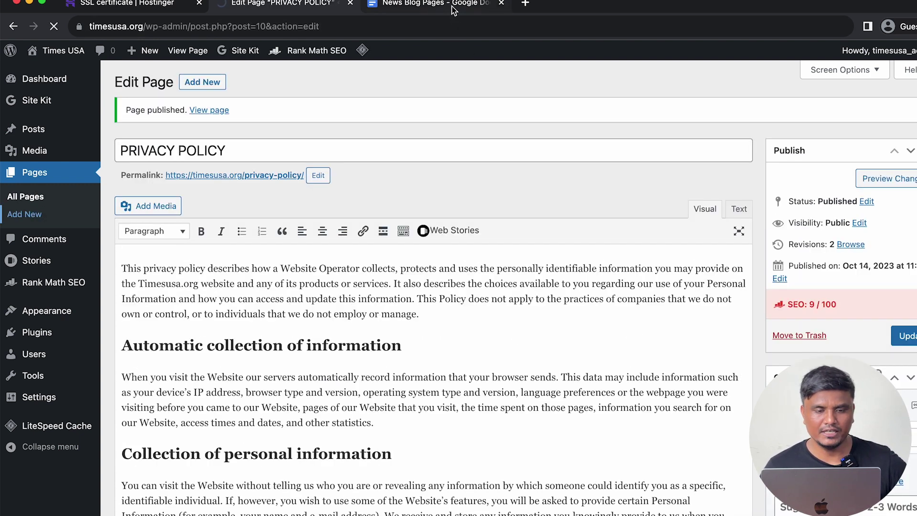
# Title a new page Affiliates and select the Affiliates section paragraph in the document
pyautogui.click(452, 9)
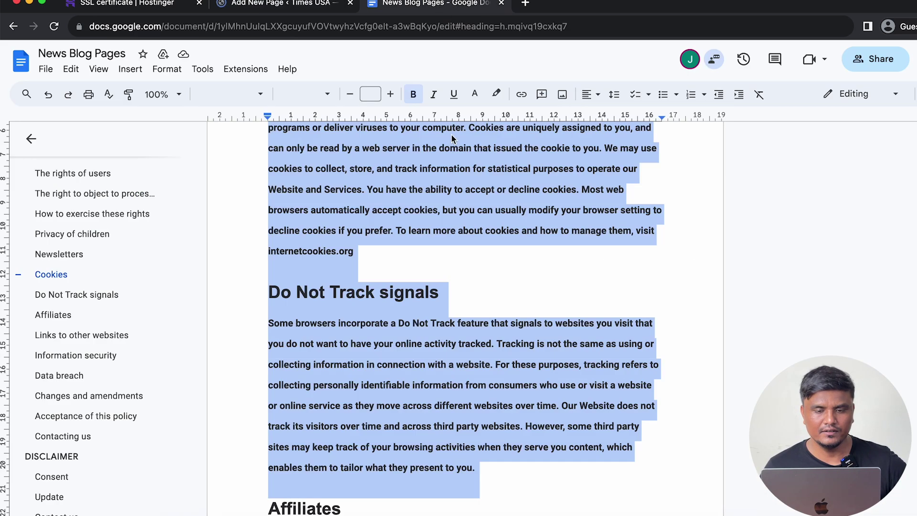
pyautogui.scroll(-5, 427, 334)
pyautogui.doubleClick(319, 248)
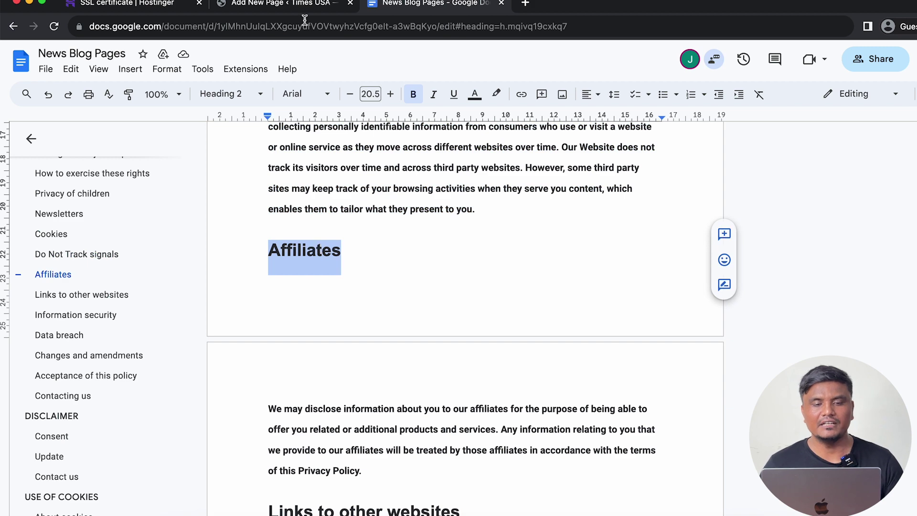
pyautogui.hotkey('ctrl', 'c')
pyautogui.click(287, 4)
pyautogui.hotkey('ctrl', 'v')
pyautogui.click(303, 333)
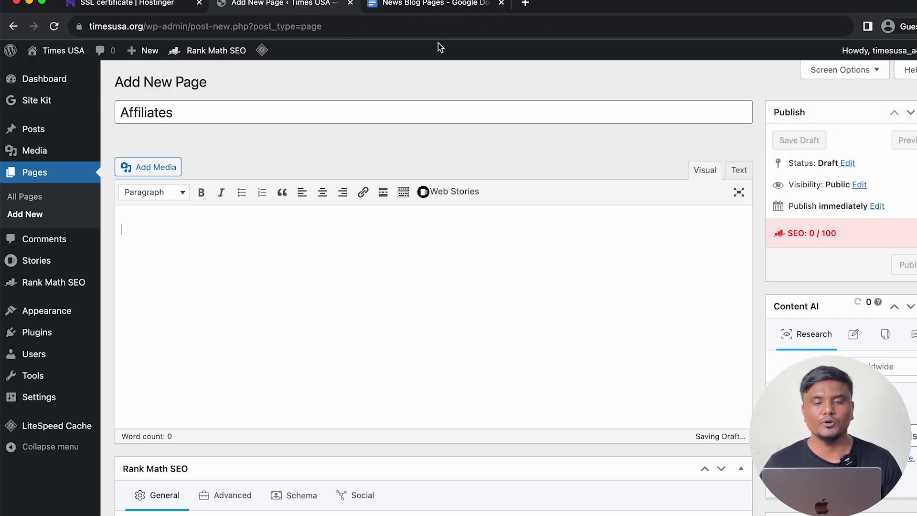
pyautogui.click(435, 4)
pyautogui.scroll(-3, 241, 169)
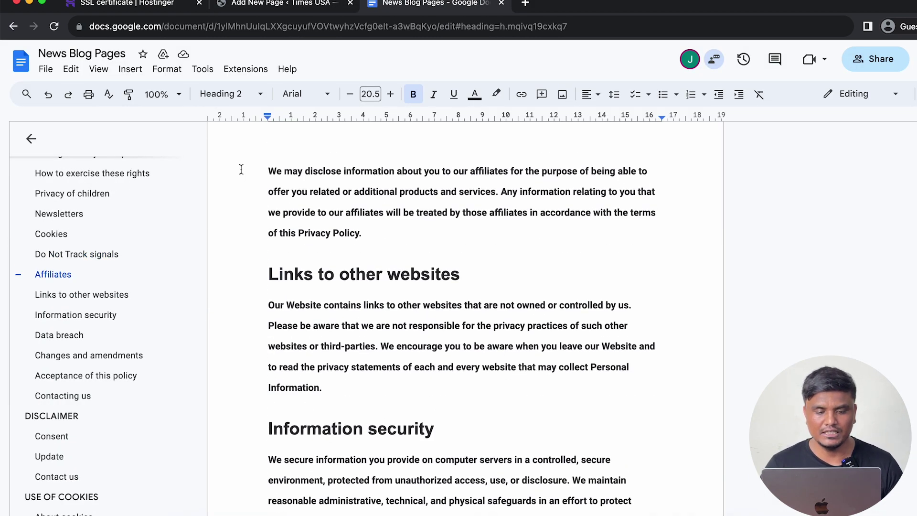
pyautogui.moveTo(241, 169); pyautogui.dragTo(361, 234)
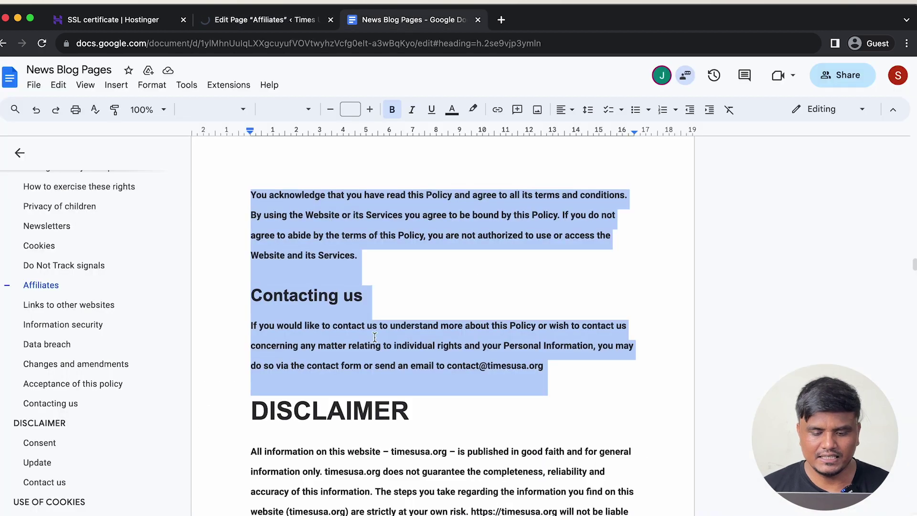
# Remove bold from the pasted Disclaimer text and publish the Disclaimer page
pyautogui.scroll(-4, 375, 337)
pyautogui.doubleClick(362, 225)
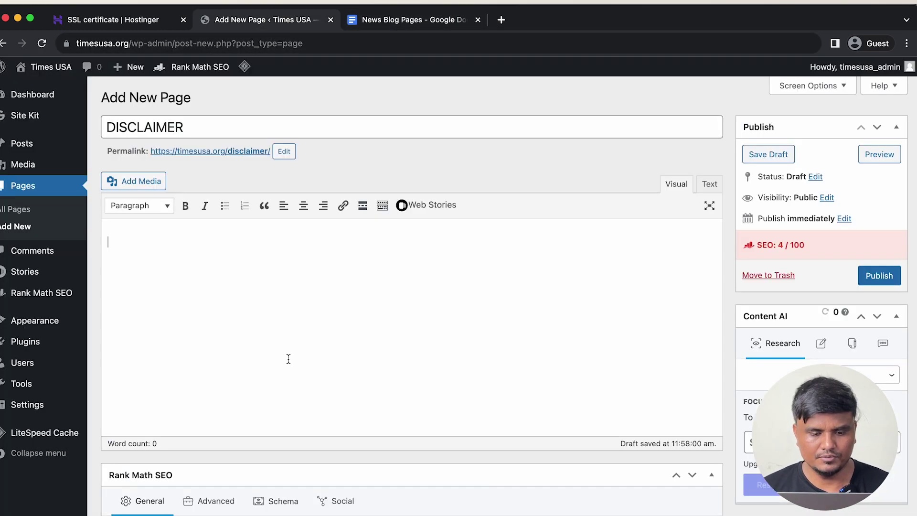
pyautogui.hotkey('ctrl', 'a')
pyautogui.hotkey('ctrl', 'b')
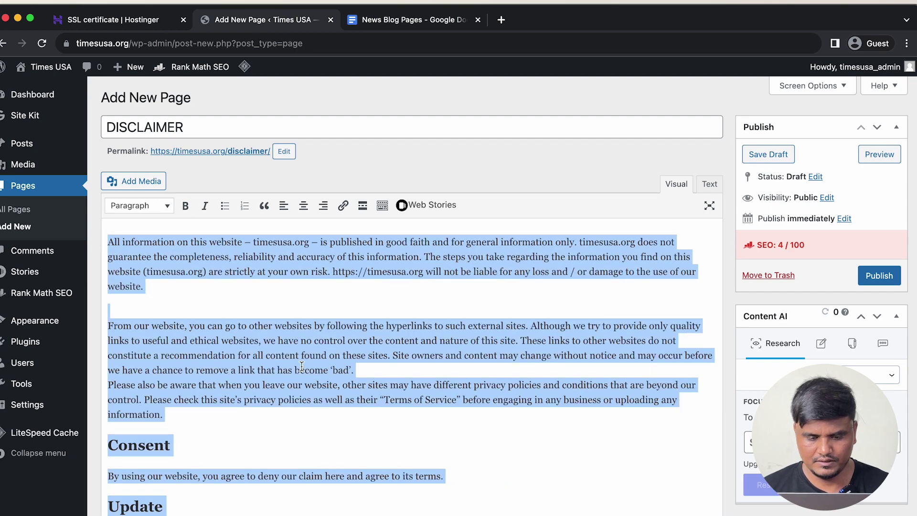
pyautogui.click(883, 278)
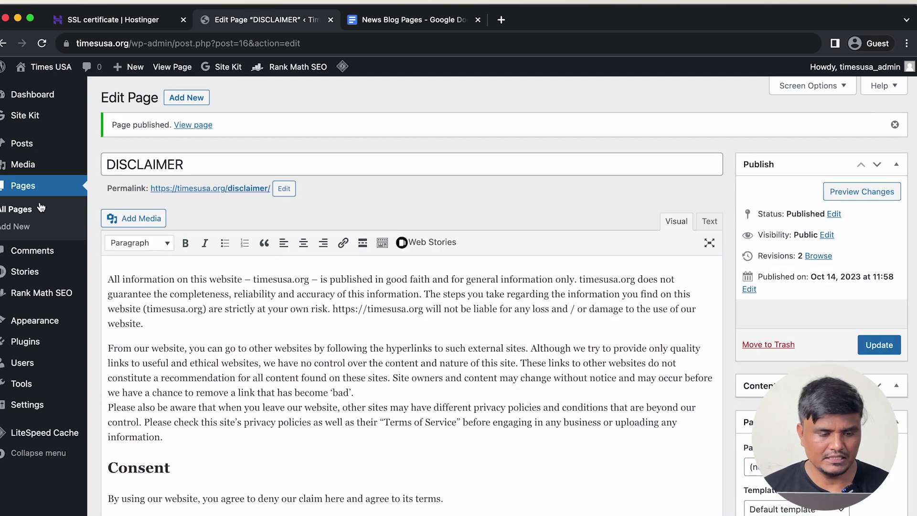
pyautogui.click(410, 20)
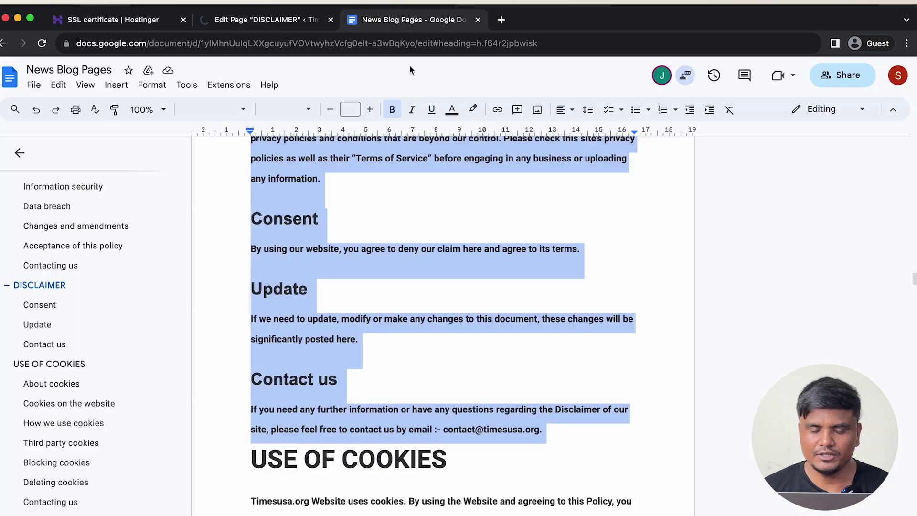
# Copy the USE OF COOKIES heading into a new page's title
pyautogui.scroll(-3, 326, 257)
pyautogui.scroll(-1, 348, 299)
pyautogui.click(349, 298)
pyautogui.doubleClick(349, 298)
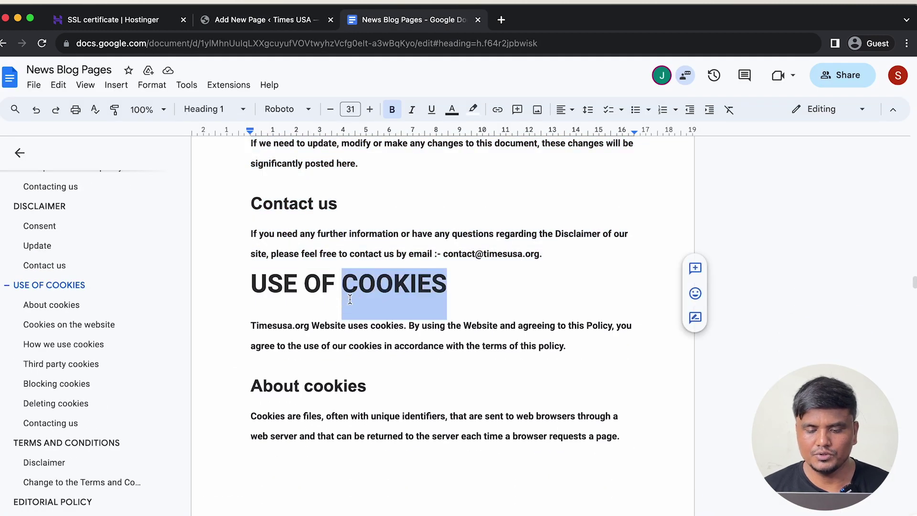
pyautogui.click(349, 299)
pyautogui.tripleClick(350, 298)
pyautogui.hotkey('ctrl', 'c')
pyautogui.click(268, 20)
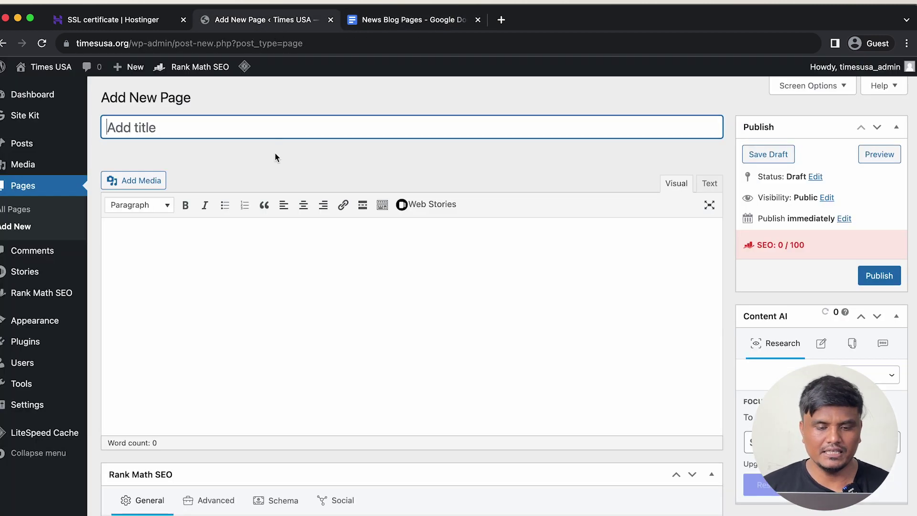
pyautogui.hotkey('ctrl', 'v')
pyautogui.click(260, 278)
pyautogui.hotkey('ctrl', 'Tab')
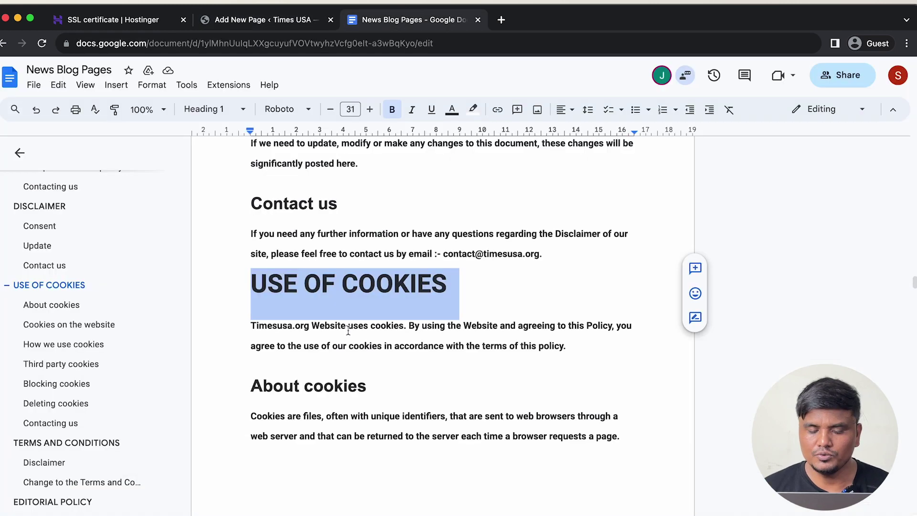
# Paste the Use of Cookies section text into the page body and publish it
pyautogui.scroll(-3, 348, 330)
pyautogui.moveTo(252, 229); pyautogui.dragTo(461, 474)
pyautogui.scroll(-3, 491, 477)
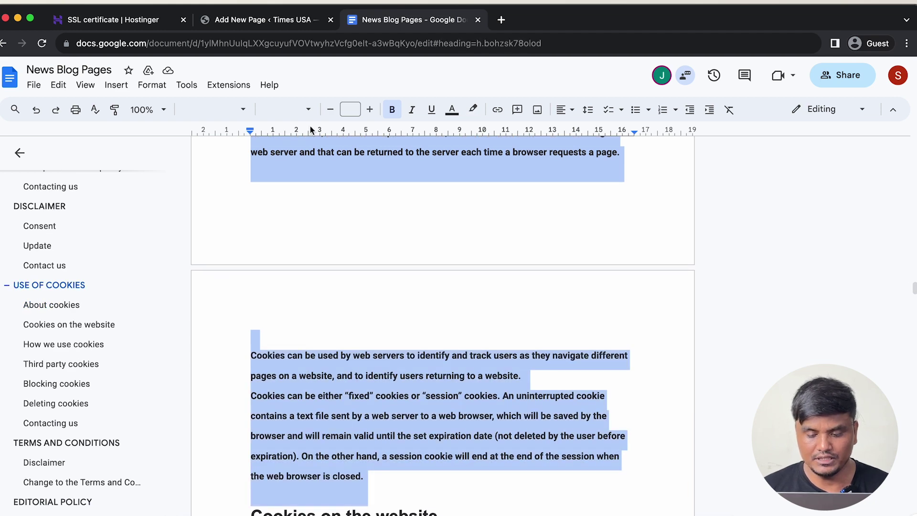
pyautogui.click(224, 20)
pyautogui.click(225, 262)
pyautogui.press('super+v')
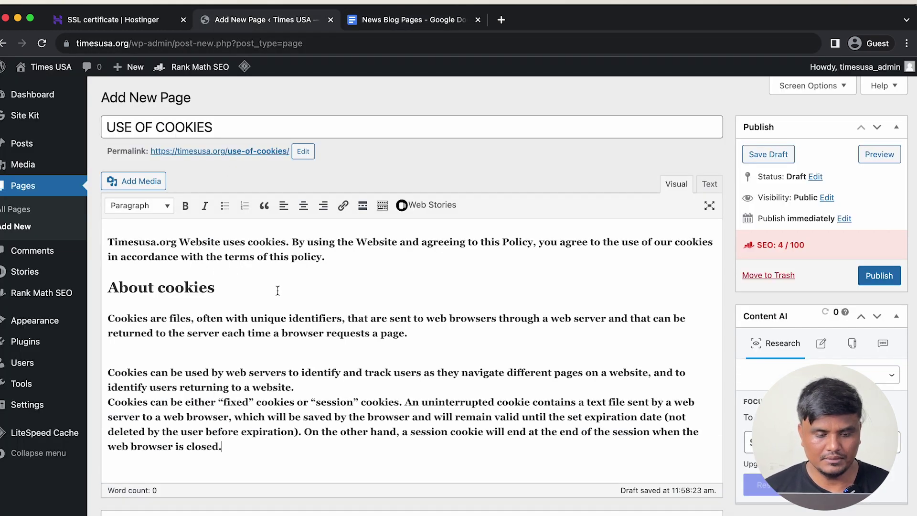
pyautogui.press('super+a')
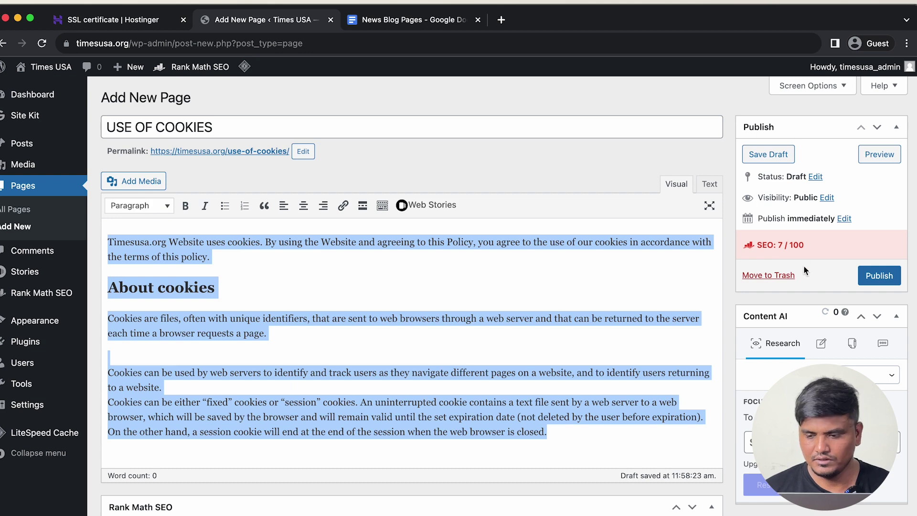
pyautogui.click(879, 275)
pyautogui.hotkey('ctrl', 'Tab')
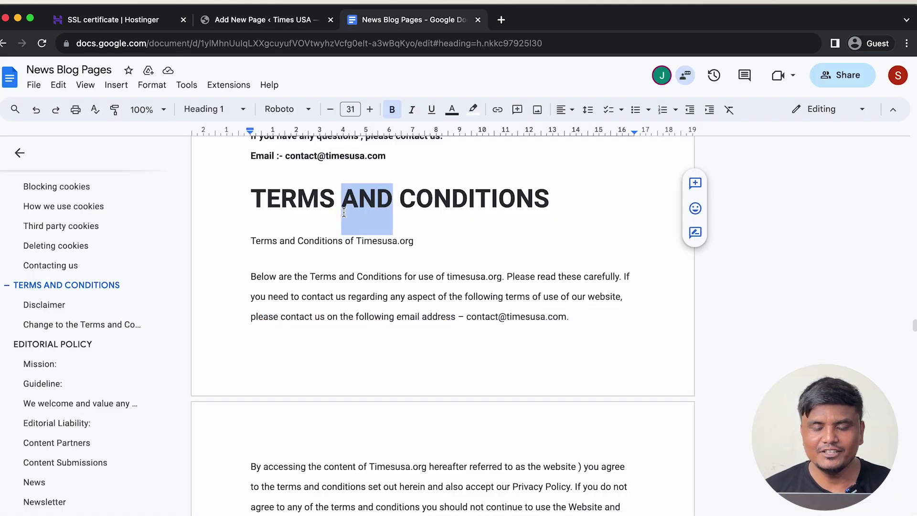
# Title the new page 'TERMS AND CONDITIONS' from the Docs source, add its body text, and publish it
pyautogui.tripleClick(343, 212)
pyautogui.click(251, 18)
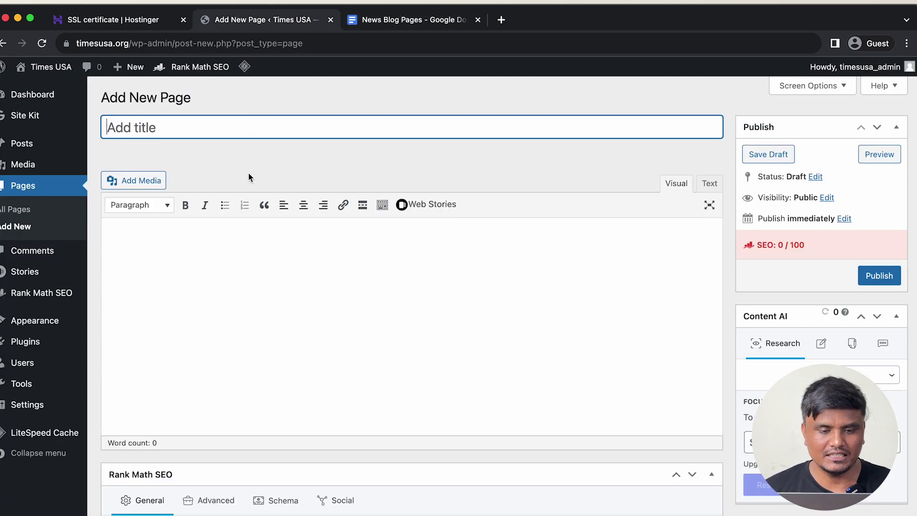
pyautogui.press('super+v')
pyautogui.click(420, 19)
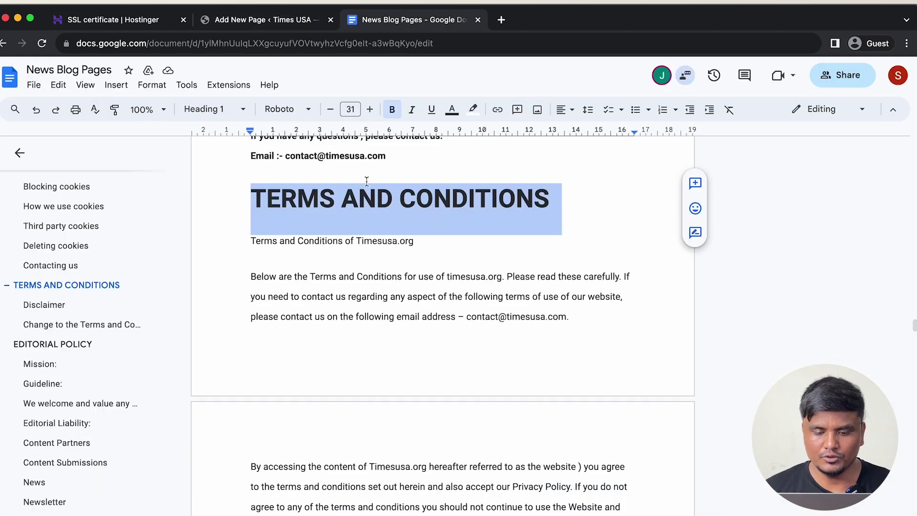
pyautogui.moveTo(249, 232); pyautogui.dragTo(444, 494)
pyautogui.scroll(-7, 444, 493)
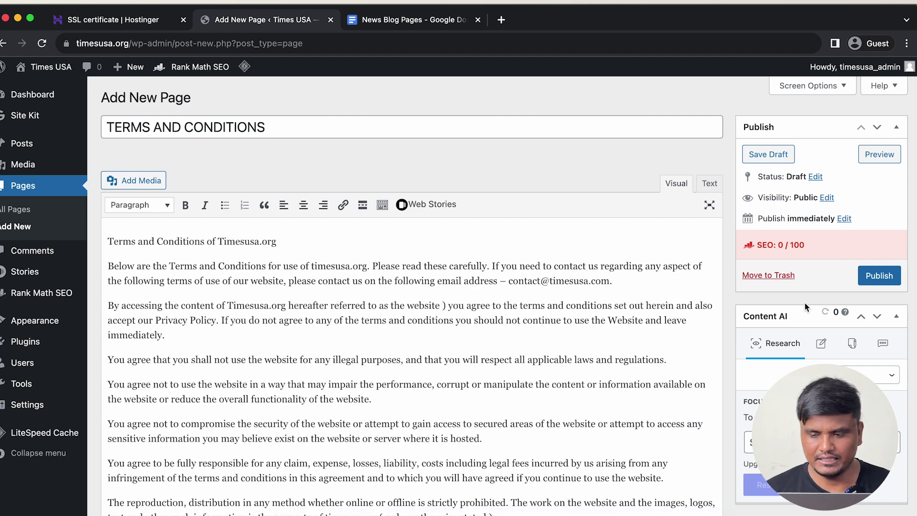
pyautogui.click(877, 277)
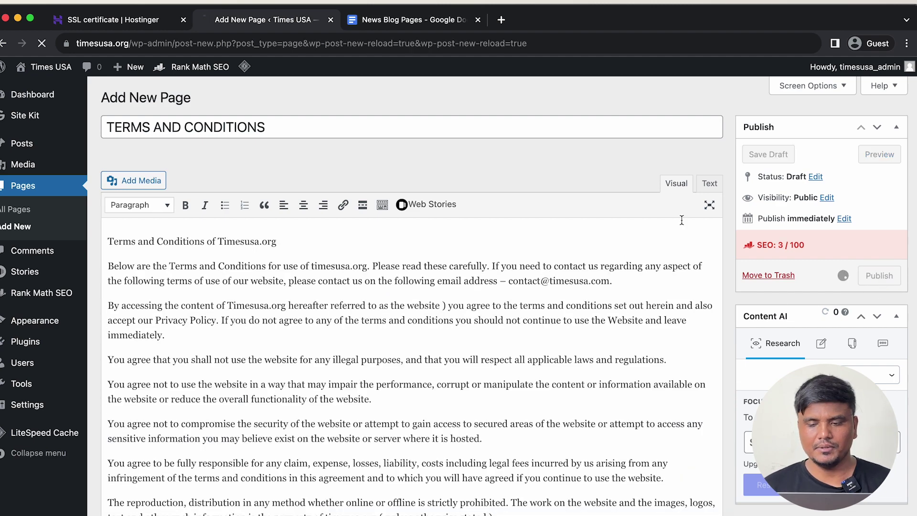
# Create the Editorial Policy page, pasting the EDITORIAL POLICY heading as title and its text as body
pyautogui.click(414, 19)
pyautogui.scroll(-10, 416, 393)
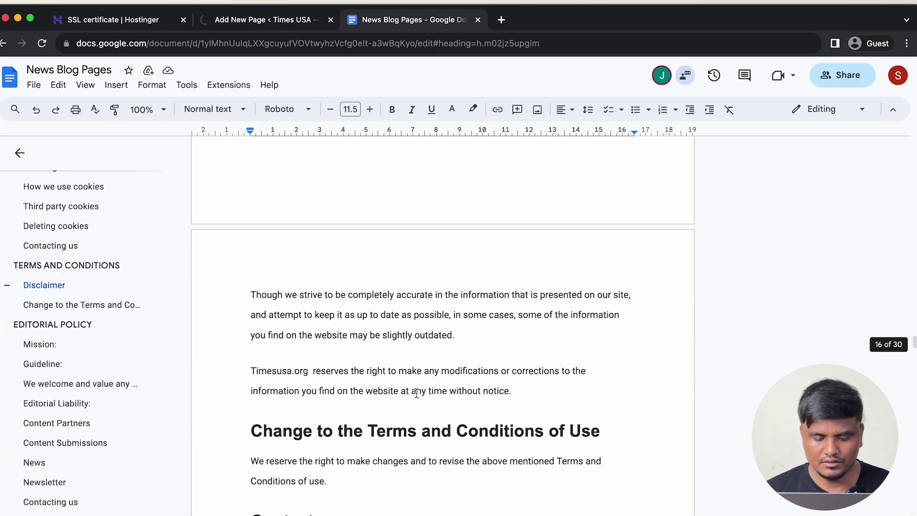
pyautogui.scroll(2, 416, 392)
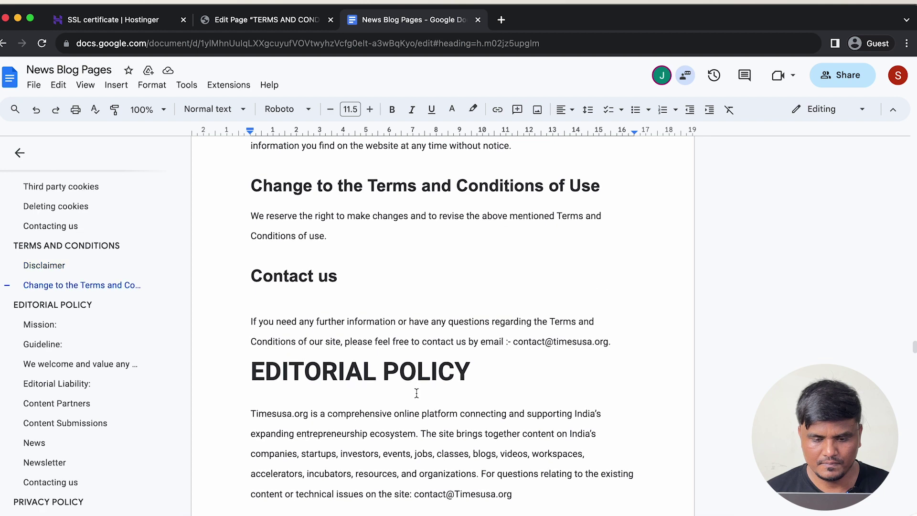
pyautogui.tripleClick(400, 379)
pyautogui.hotkey('ctrl', 'c')
pyautogui.click(268, 20)
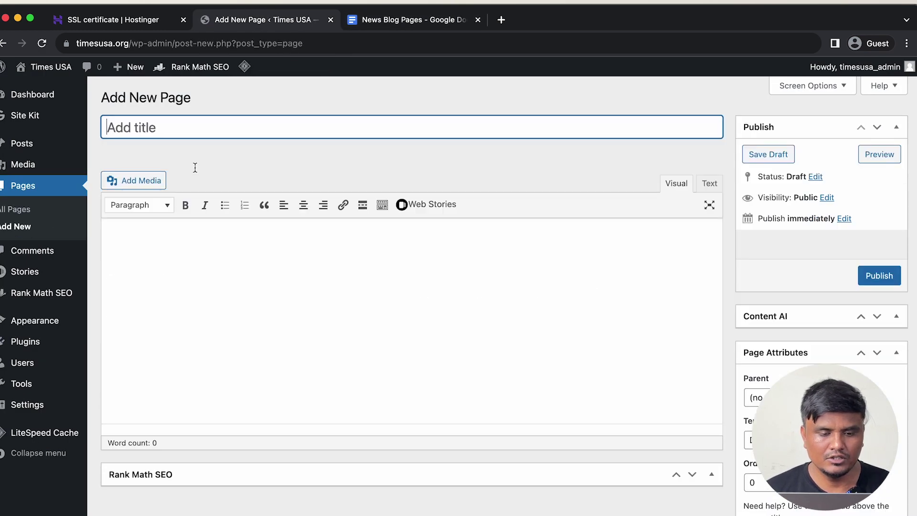
pyautogui.hotkey('ctrl', 'v')
pyautogui.click(260, 299)
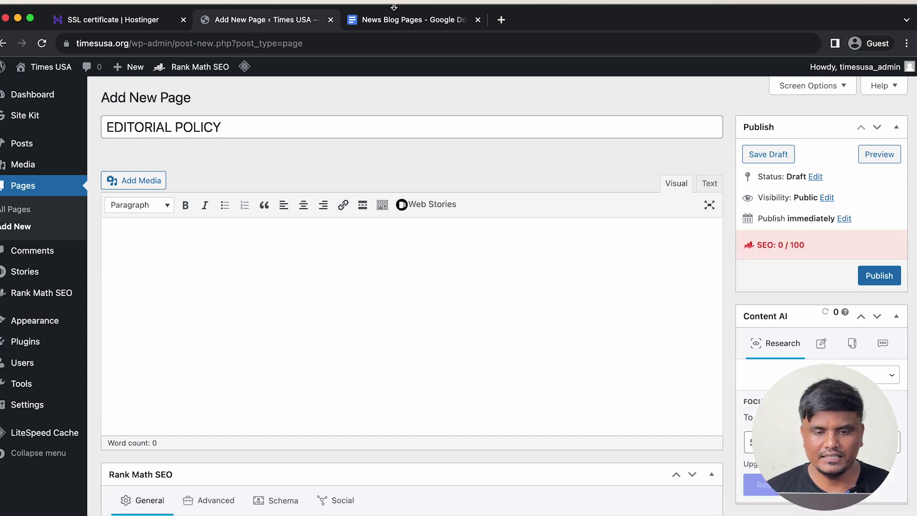
pyautogui.hotkey('ctrl', 'v')
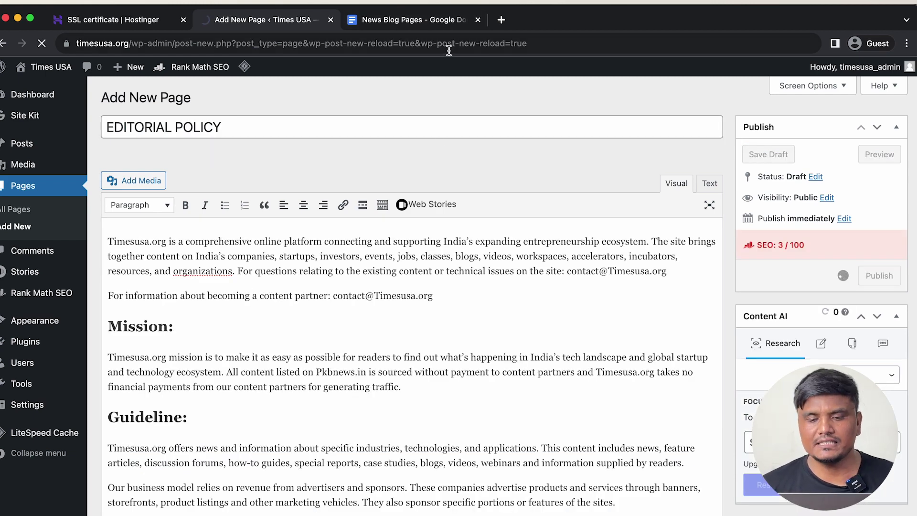
# Close the source document and show the list of all site pages
pyautogui.click(454, 20)
pyautogui.click(477, 20)
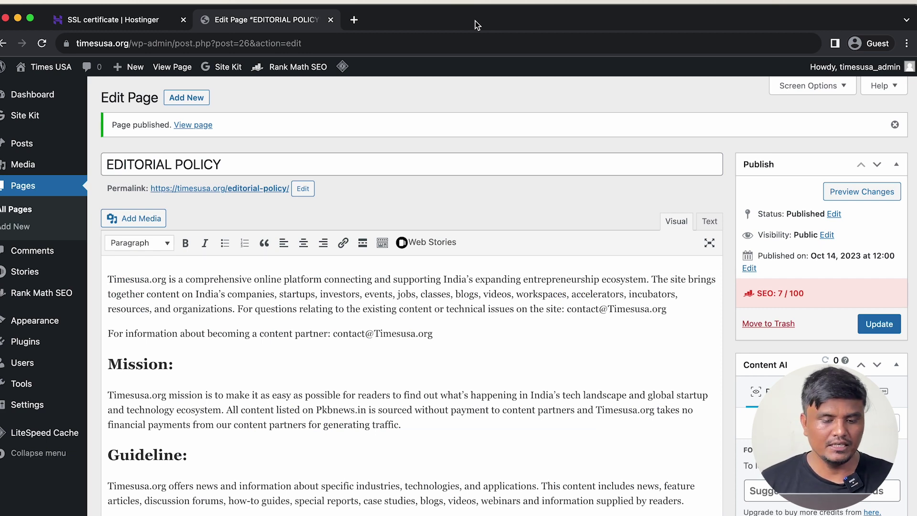
pyautogui.click(19, 209)
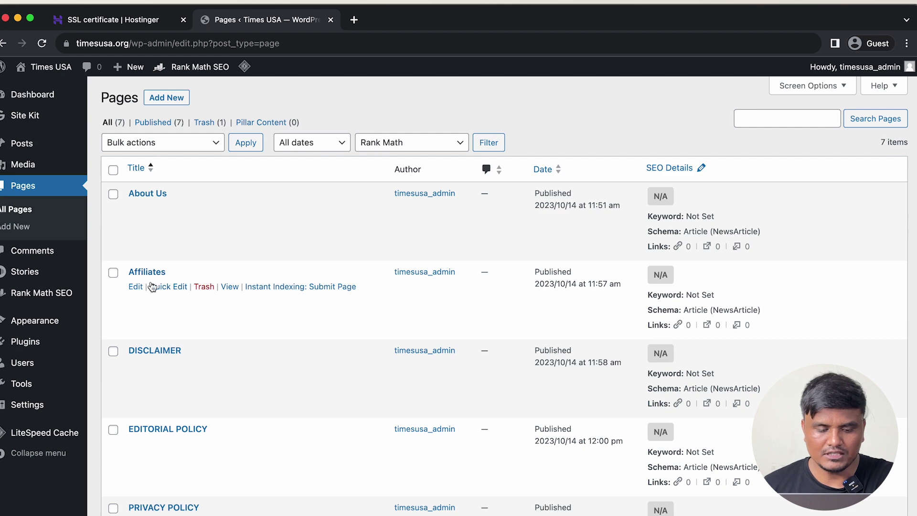
# Start a new page titled 'Contact Us' from the Pages list
pyautogui.scroll(-3, 152, 286)
pyautogui.scroll(-3, 137, 350)
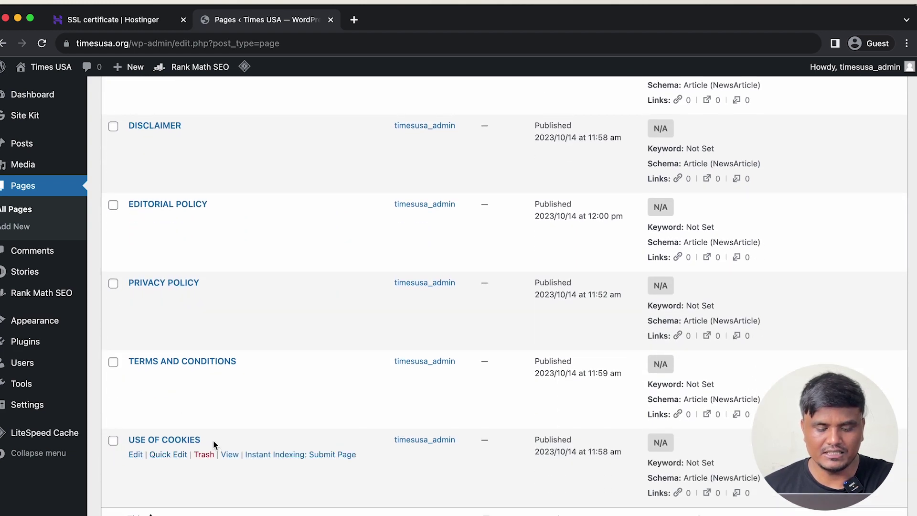
pyautogui.scroll(10, 213, 439)
pyautogui.click(166, 98)
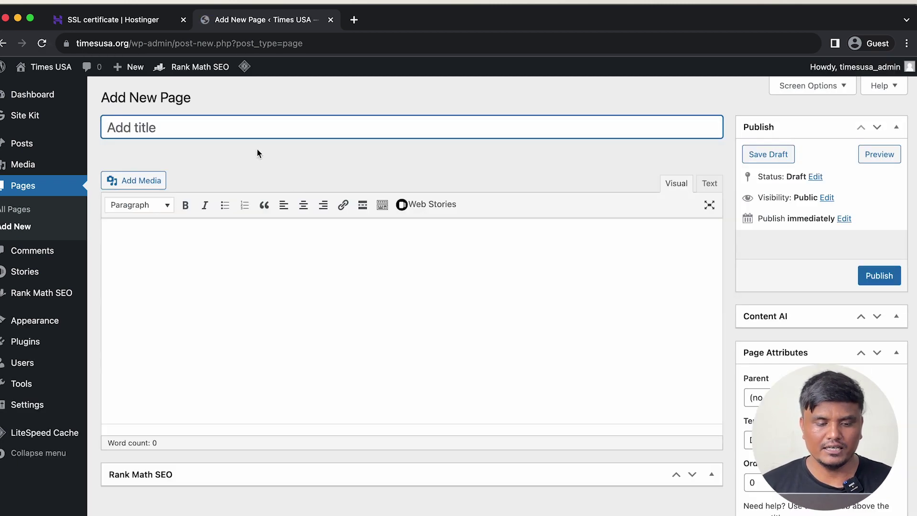
pyautogui.write('Contact ')
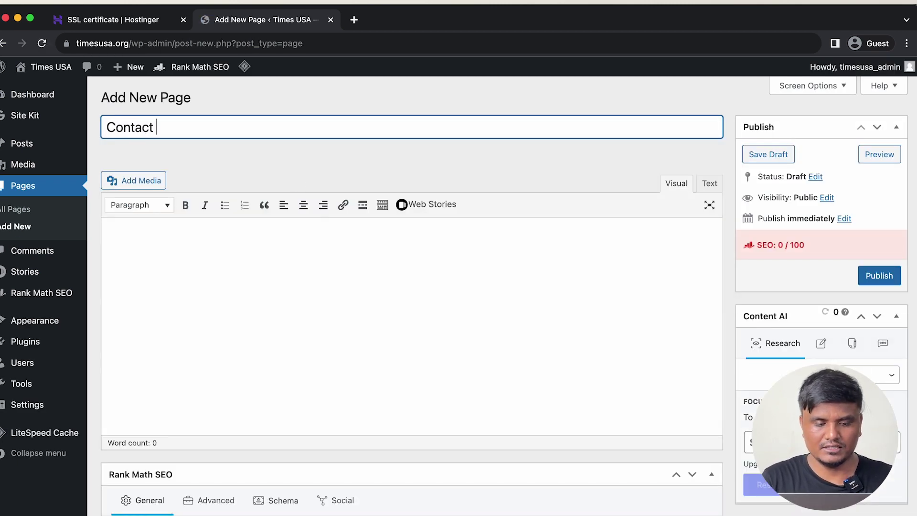
pyautogui.write('Us')
pyautogui.click(272, 313)
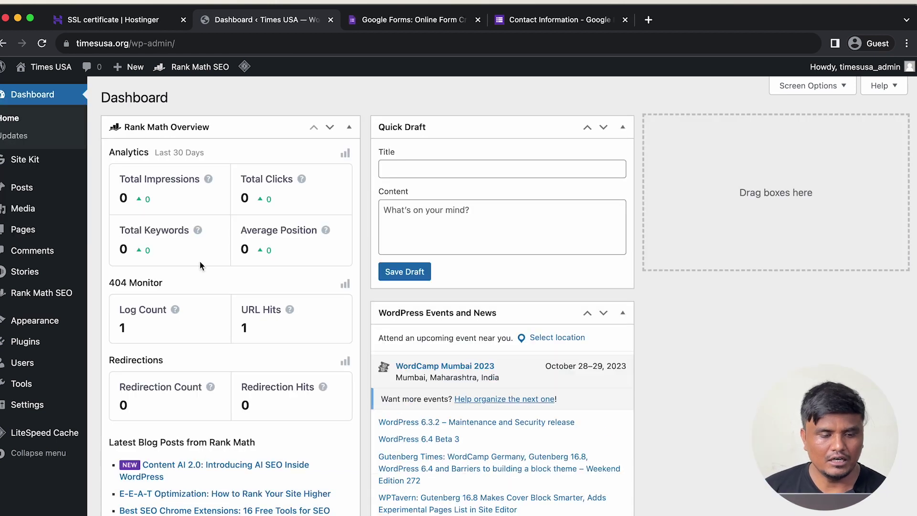
pyautogui.moveTo(78, 211)
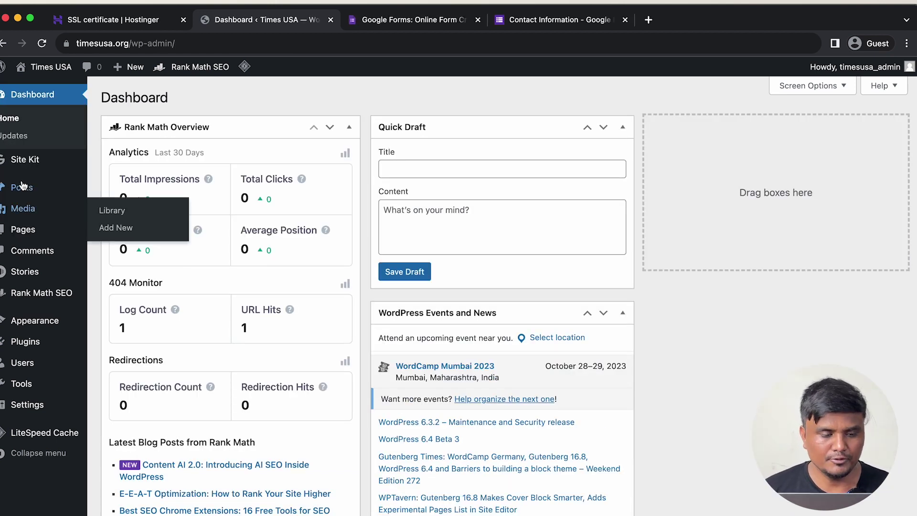
# Open the Blog category for editing and change its name to Entertainment
pyautogui.moveTo(23, 188)
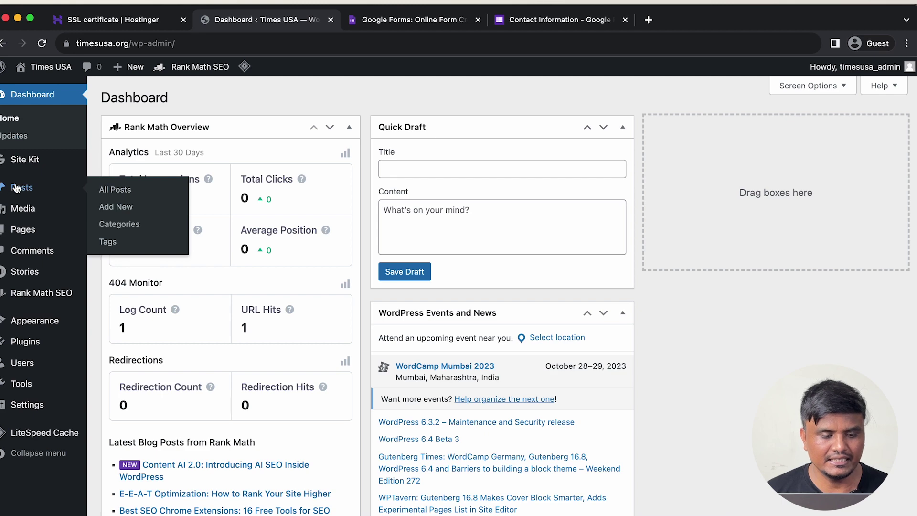
pyautogui.click(136, 231)
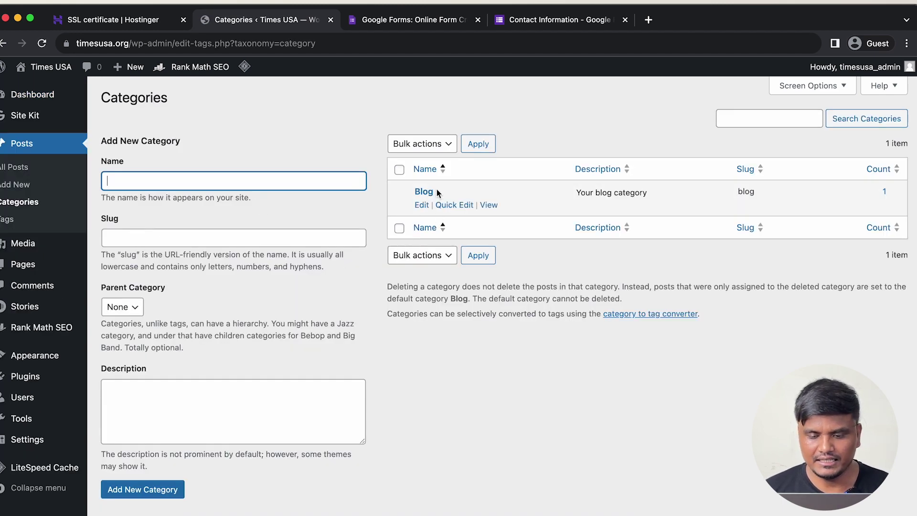
pyautogui.click(420, 207)
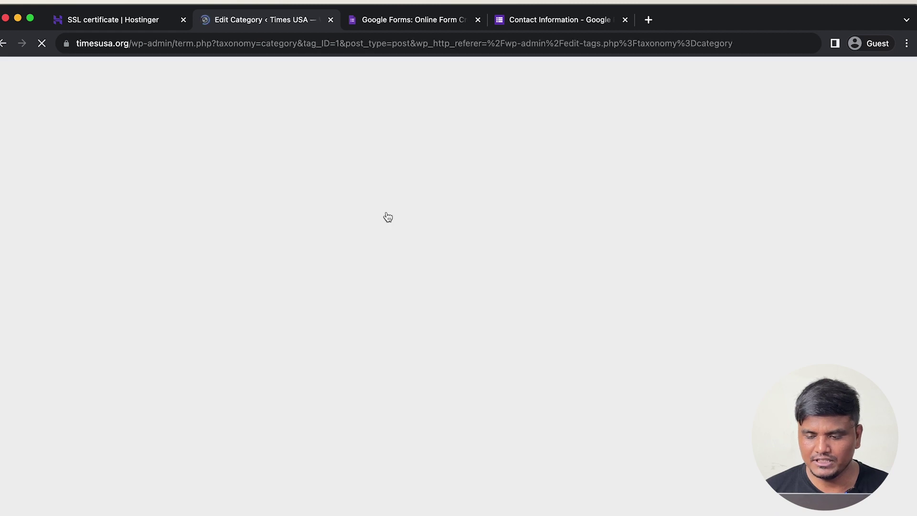
pyautogui.doubleClick(266, 133)
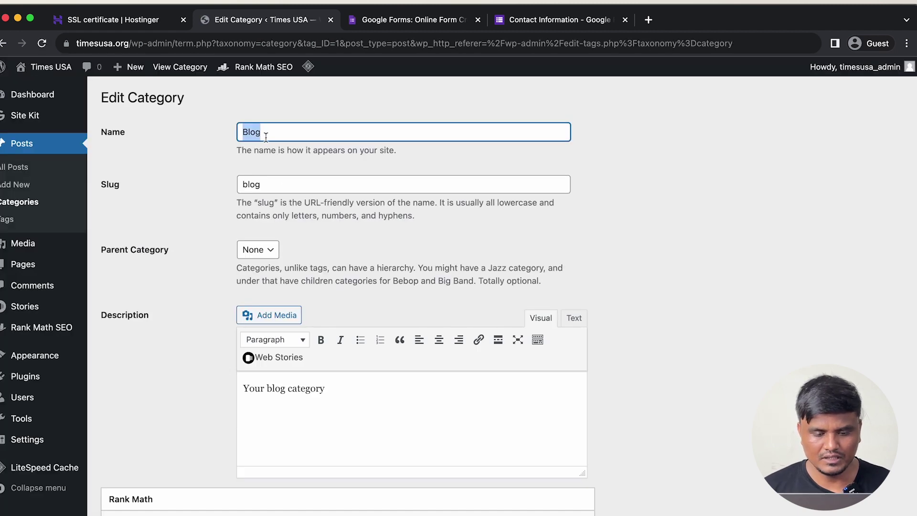
pyautogui.write('Entertainment')
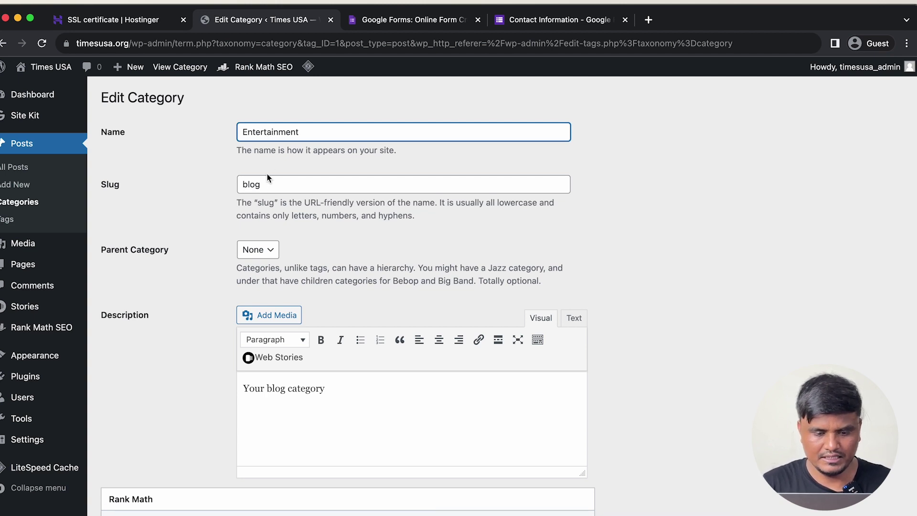
# Set the category slug to entertainment, update it, and return to the categories list
pyautogui.doubleClick(264, 184)
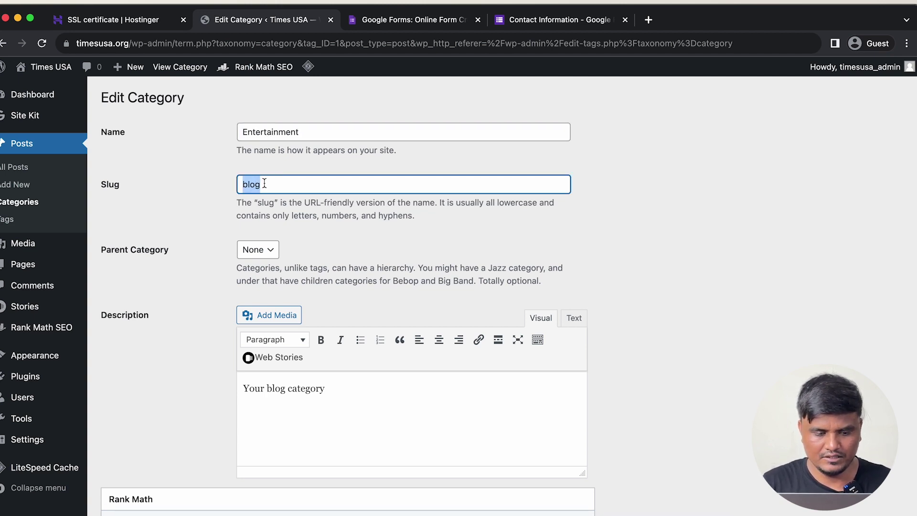
pyautogui.doubleClick(259, 129)
pyautogui.press('super+c')
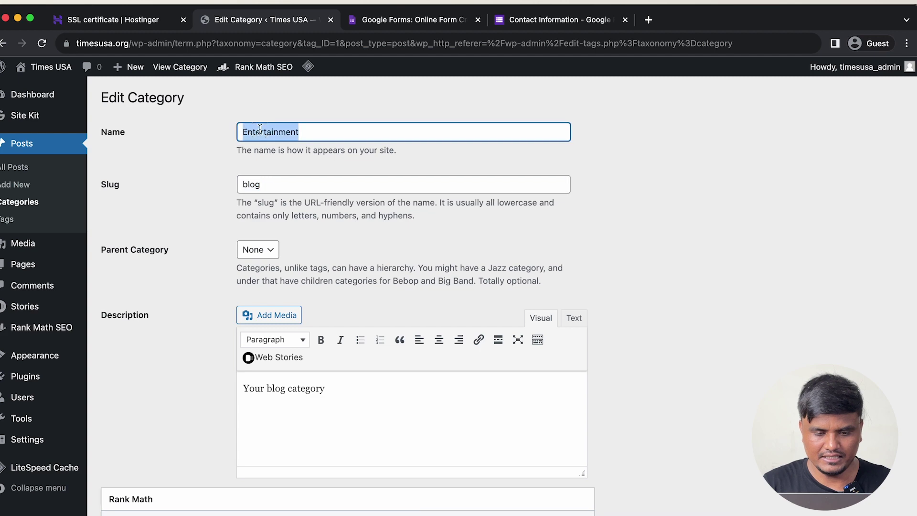
pyautogui.doubleClick(259, 184)
pyautogui.press('super+v')
pyautogui.scroll(-5, 259, 311)
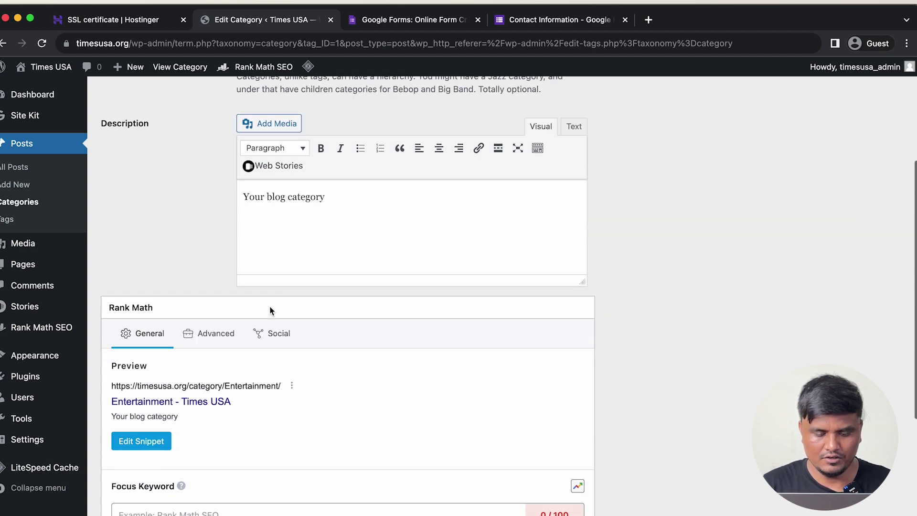
pyautogui.scroll(4, 278, 218)
pyautogui.scroll(-8, 278, 231)
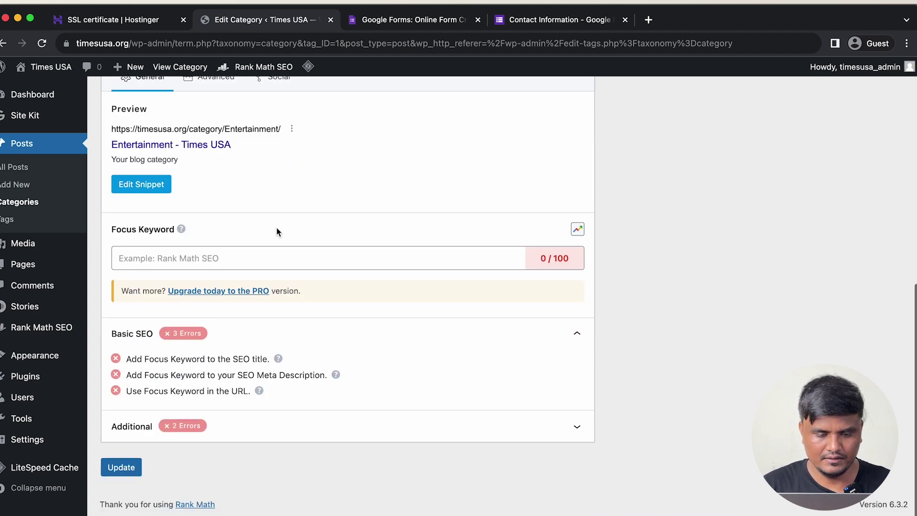
pyautogui.click(113, 497)
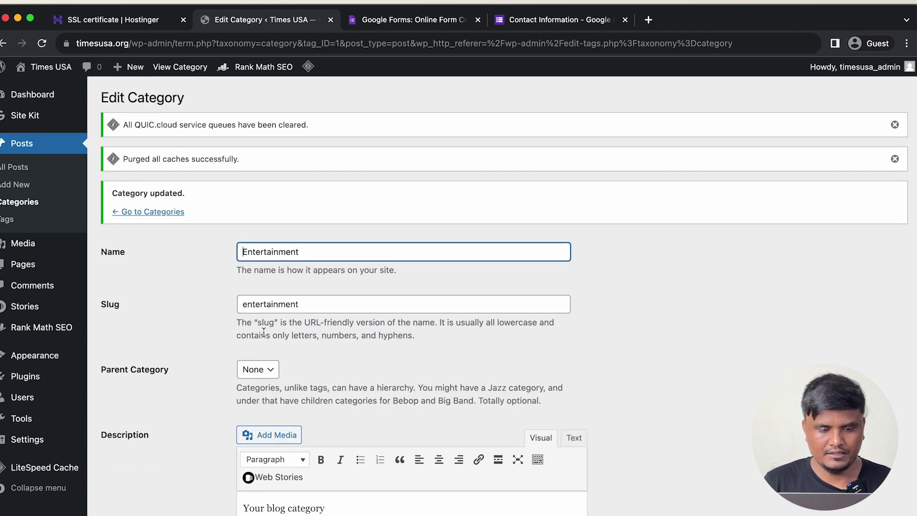
pyautogui.click(157, 211)
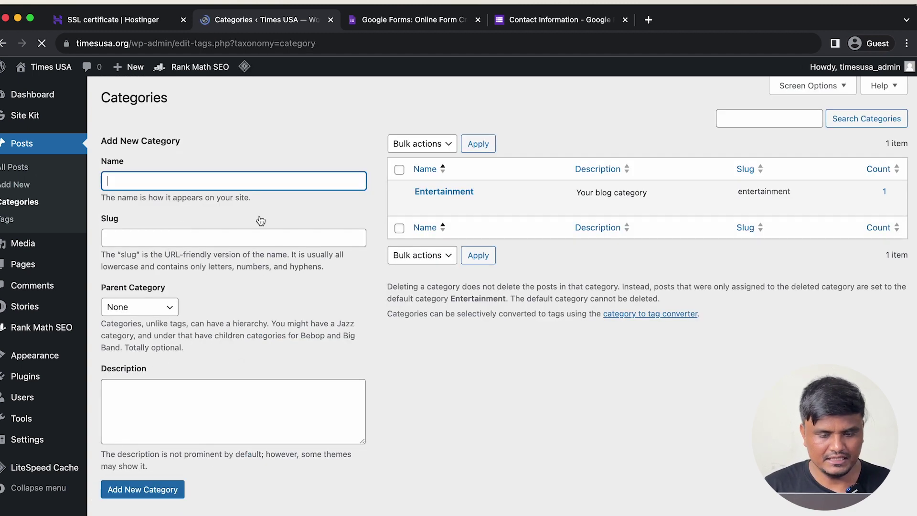
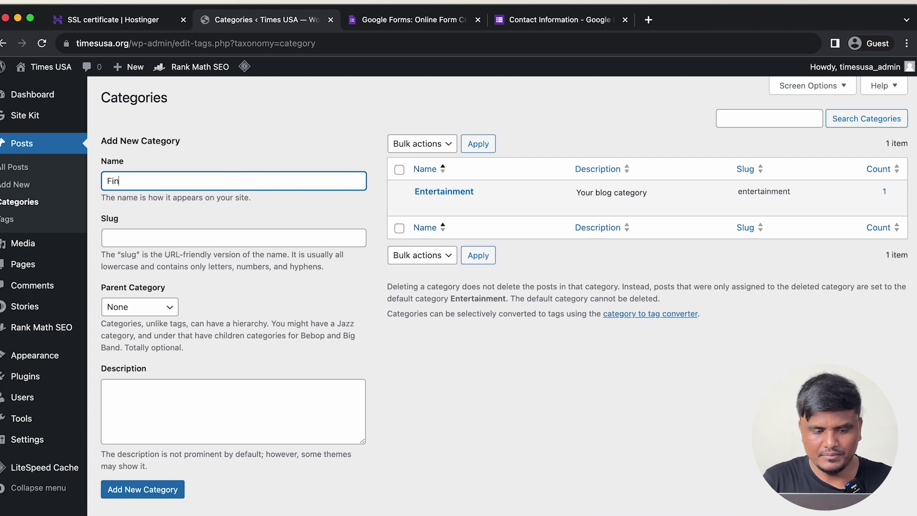
# Add the Finance, Sports, Business and Trending post categories
pyautogui.write('Finance')
pyautogui.press('Return')
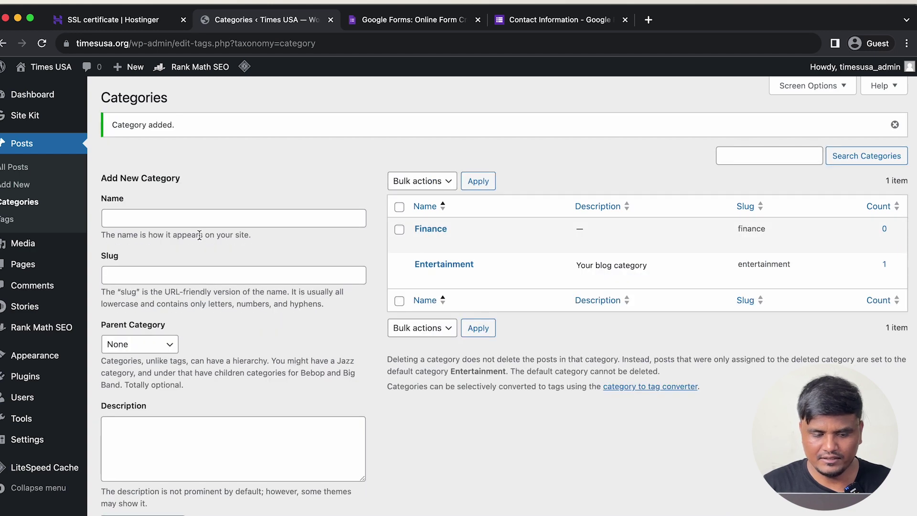
pyautogui.click(188, 216)
pyautogui.write('Sports')
pyautogui.scroll(-1, 143, 429)
pyautogui.click(142, 506)
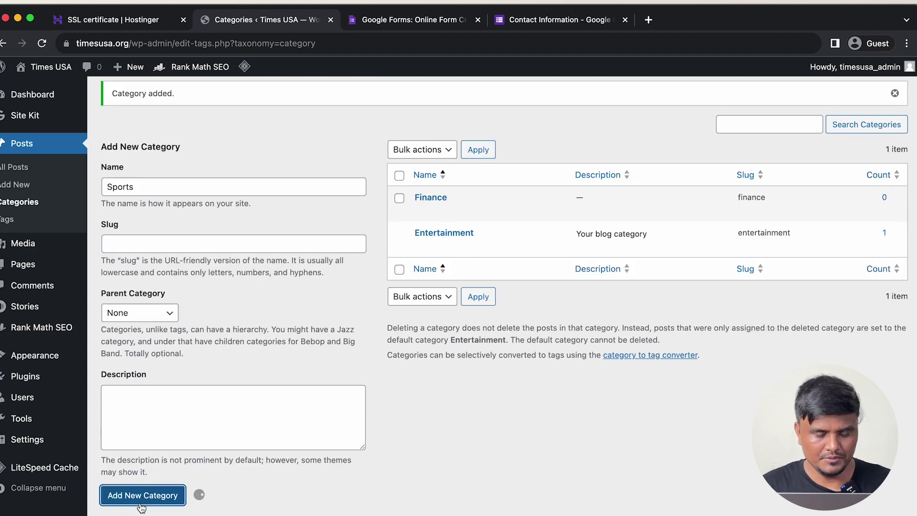
pyautogui.click(478, 19)
pyautogui.click(478, 19)
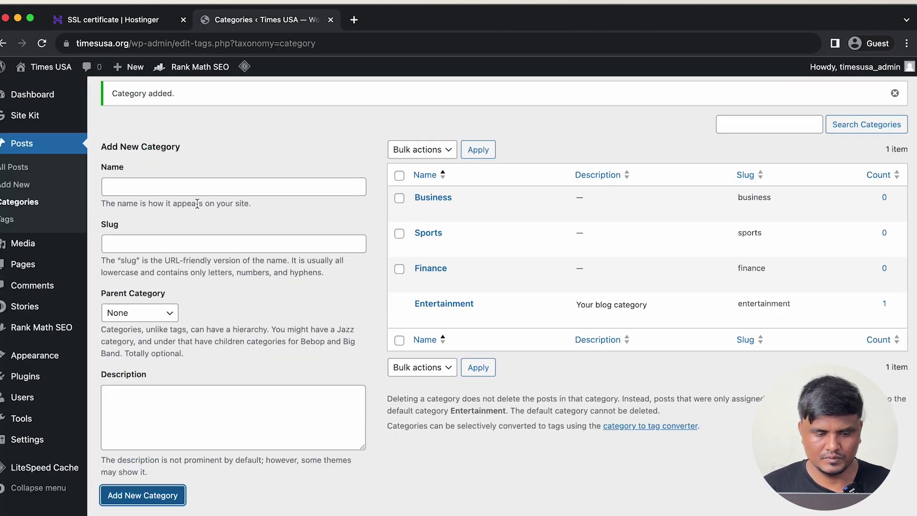
pyautogui.click(188, 193)
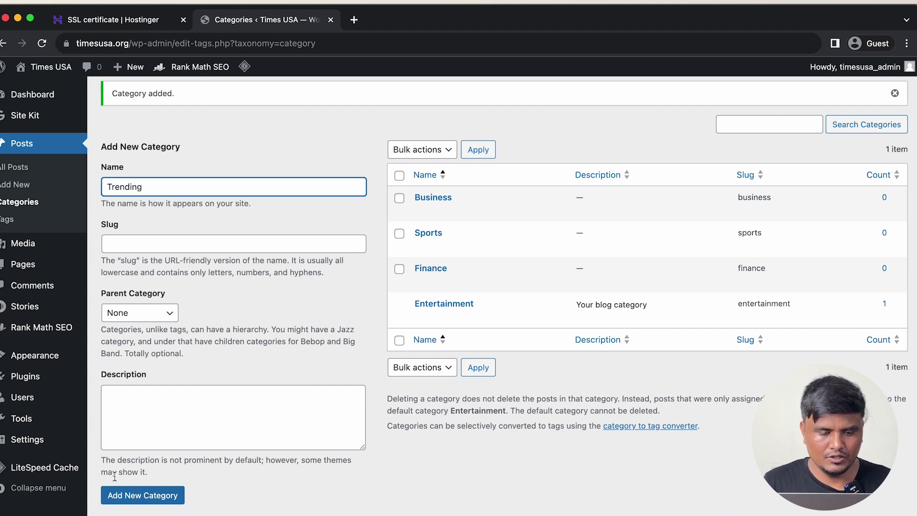
pyautogui.click(134, 504)
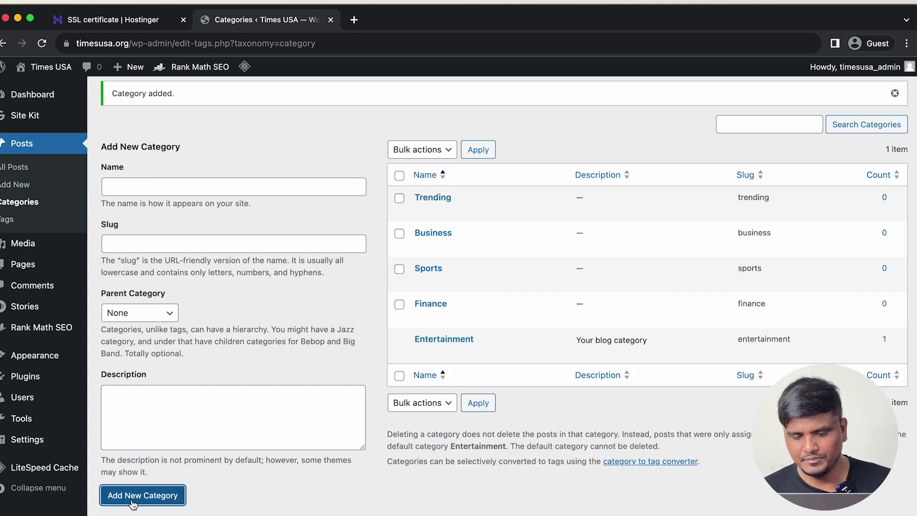
pyautogui.scroll(-1, 444, 286)
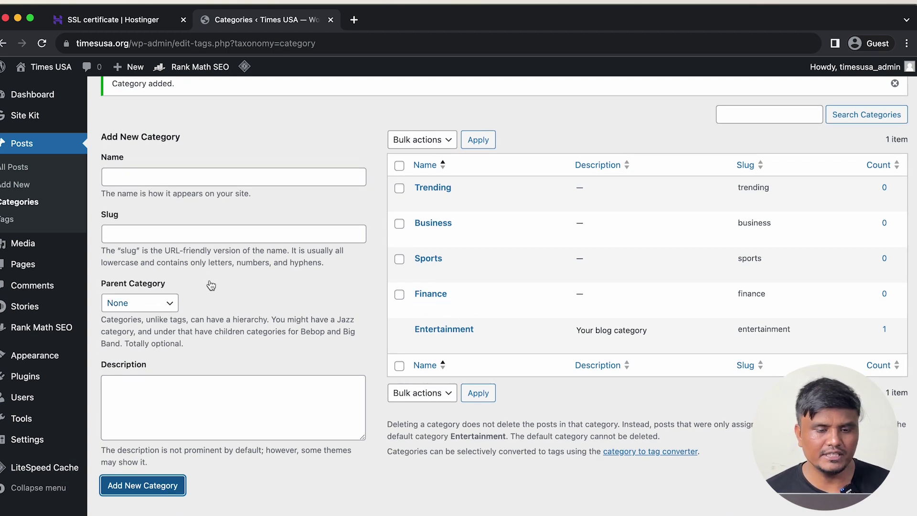
# Create a menu named Main Menu assigned to the Primary Navigation (Header) location
pyautogui.moveTo(50, 363)
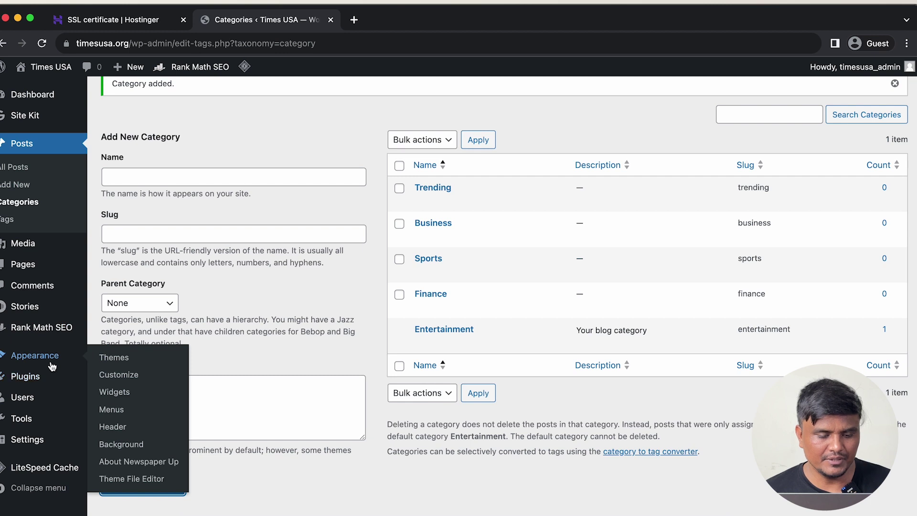
pyautogui.click(111, 410)
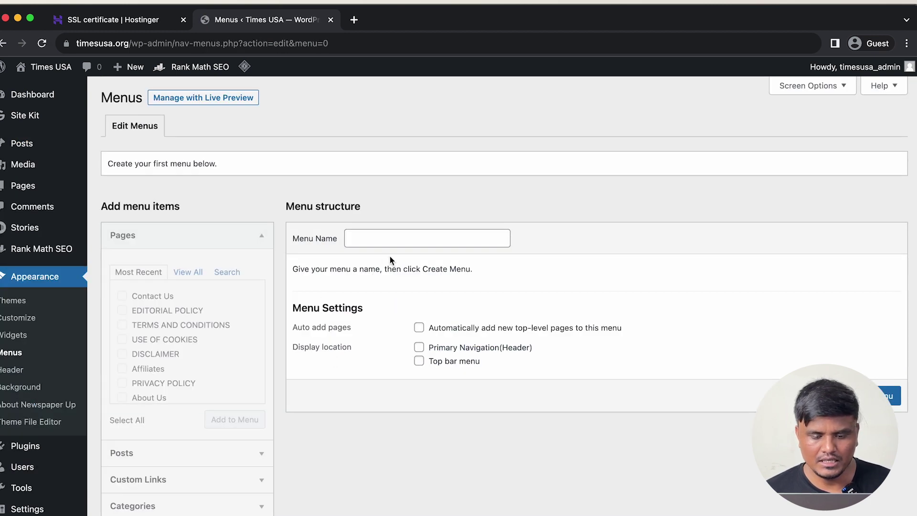
pyautogui.click(425, 238)
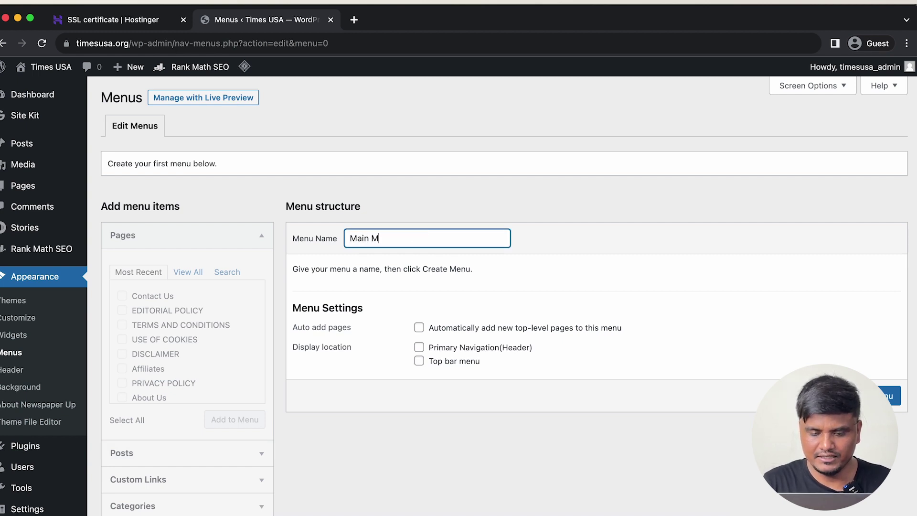
pyautogui.click(419, 347)
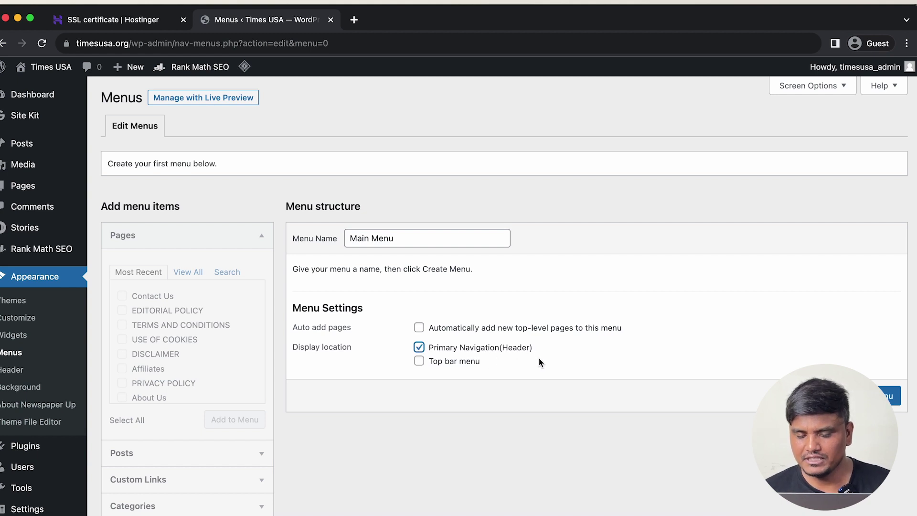
pyautogui.click(889, 395)
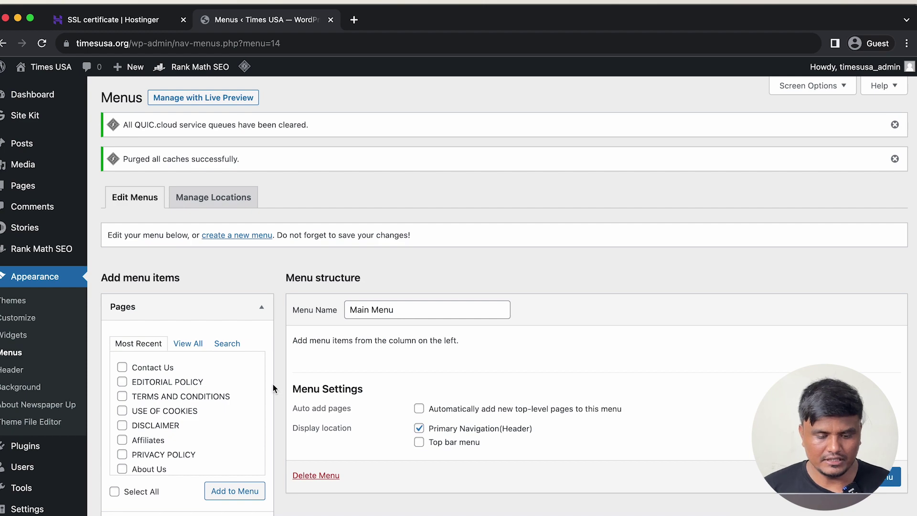
pyautogui.scroll(-2, 180, 440)
# Add the Business, Entertainment, Finance, Sports and Trending categories to Main Menu and save it
pyautogui.click(174, 488)
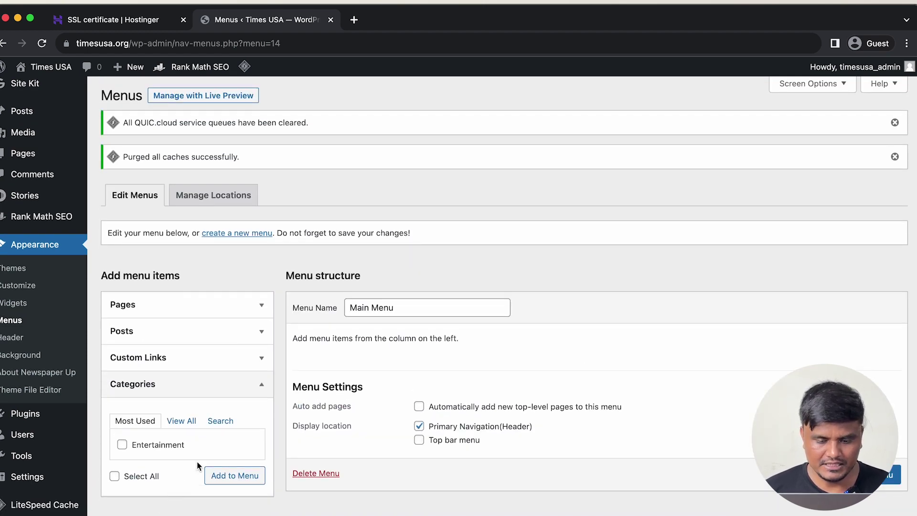
pyautogui.click(182, 423)
pyautogui.scroll(-1, 184, 425)
pyautogui.click(122, 392)
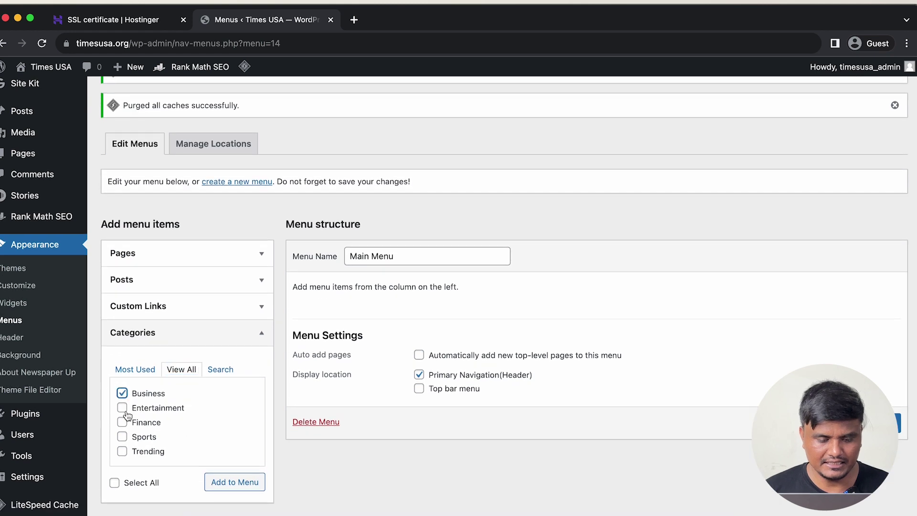
pyautogui.click(122, 408)
pyautogui.click(121, 421)
pyautogui.click(121, 437)
pyautogui.click(122, 451)
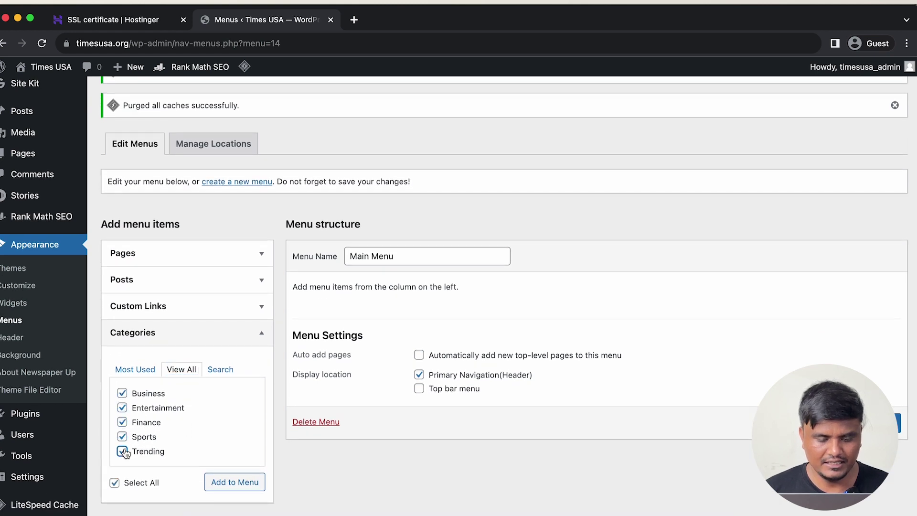
pyautogui.click(232, 482)
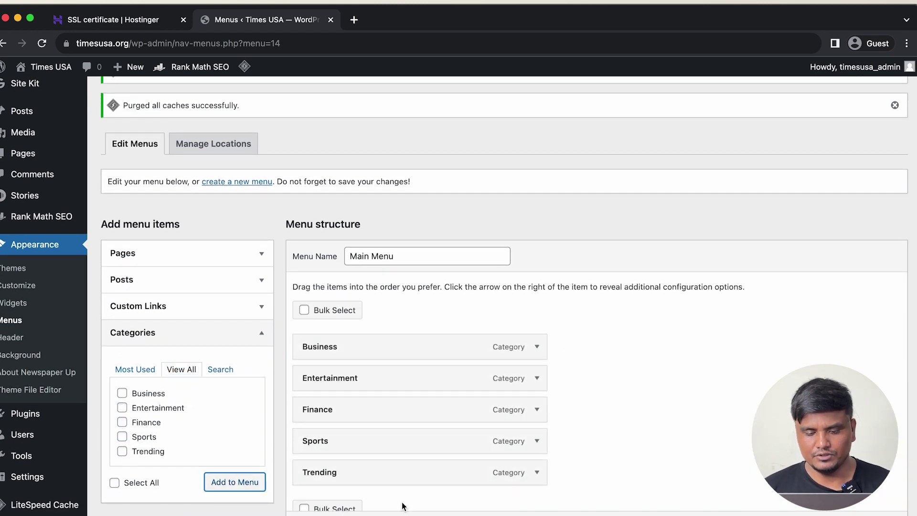
pyautogui.scroll(-5, 469, 501)
pyautogui.click(889, 474)
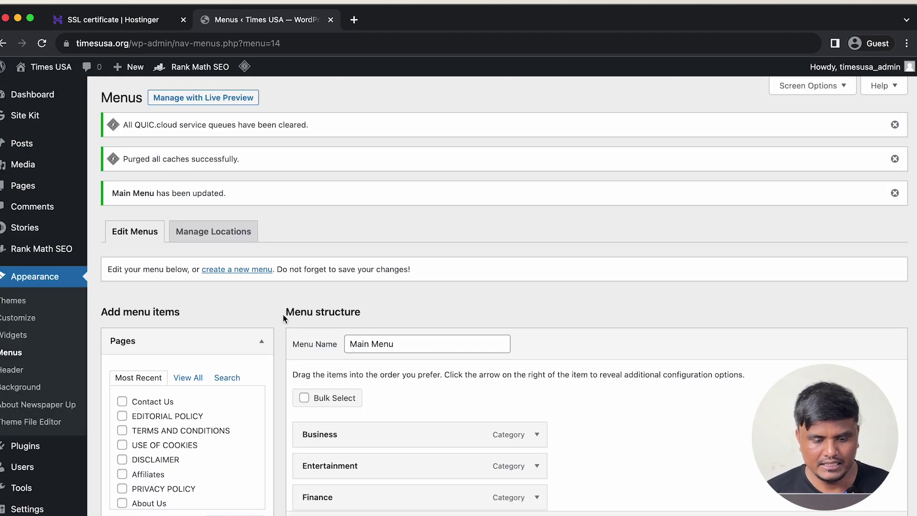
pyautogui.click(249, 272)
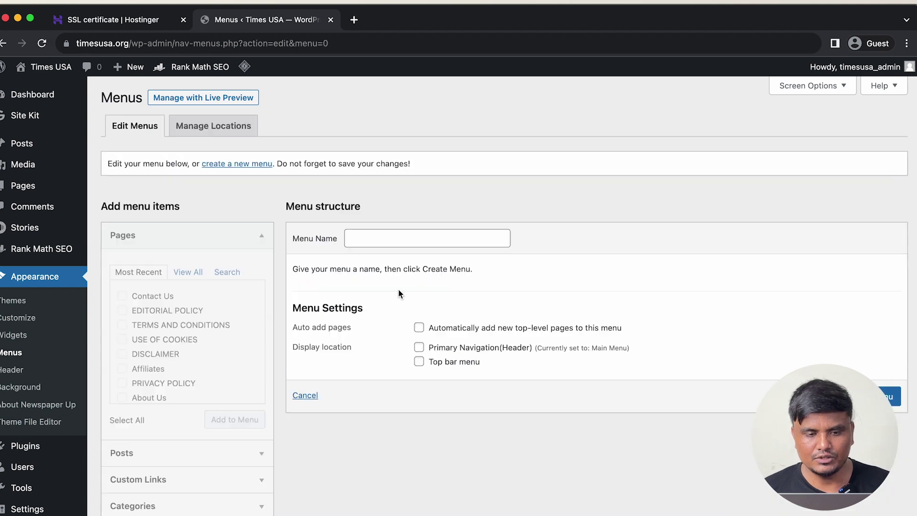
# Create a new menu named Footer Menu
pyautogui.click(378, 242)
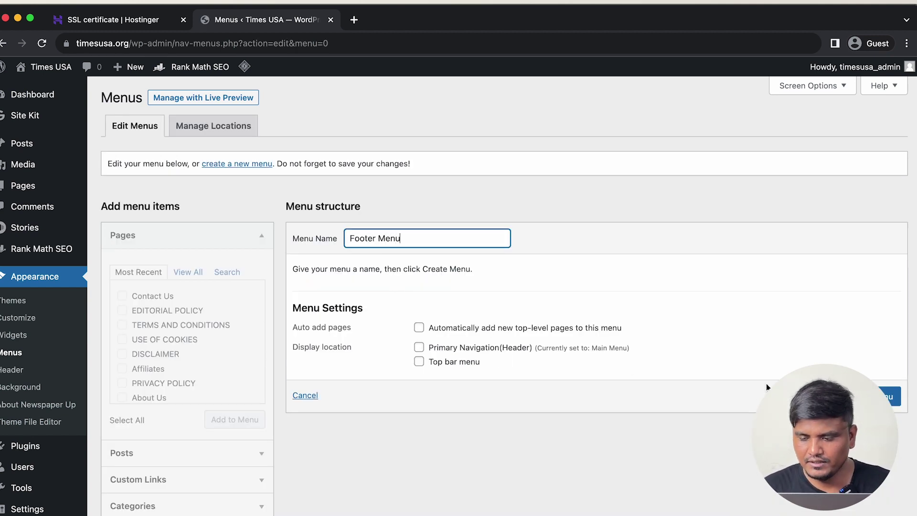
pyautogui.write('Footer Menu')
pyautogui.click(873, 396)
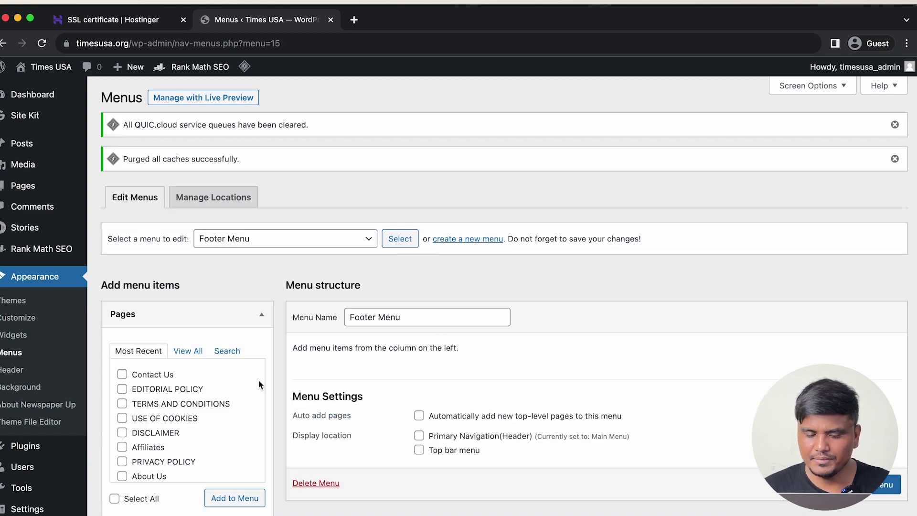
pyautogui.scroll(-1, 257, 380)
pyautogui.scroll(1, 117, 380)
# Add all eight pages, Contact Us through About Us, to Footer Menu and save it
pyautogui.click(122, 375)
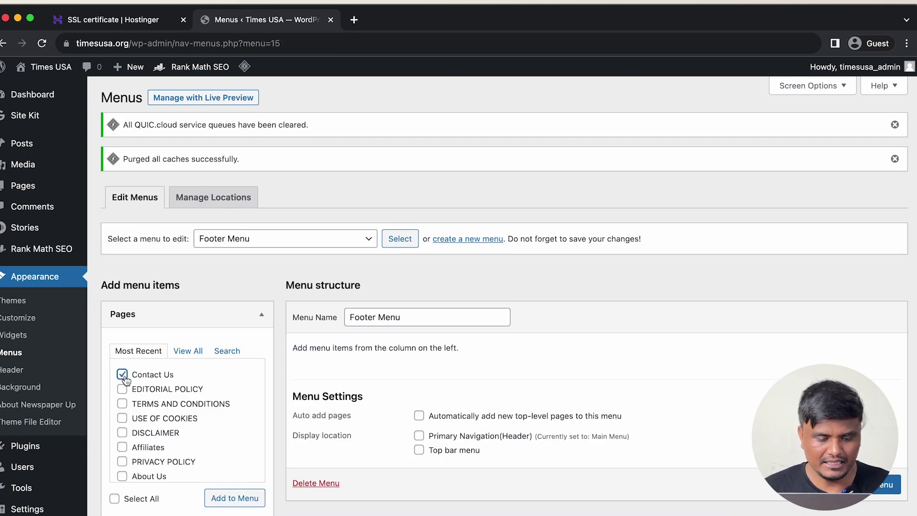
pyautogui.click(122, 389)
pyautogui.click(122, 404)
pyautogui.click(122, 418)
pyautogui.click(122, 432)
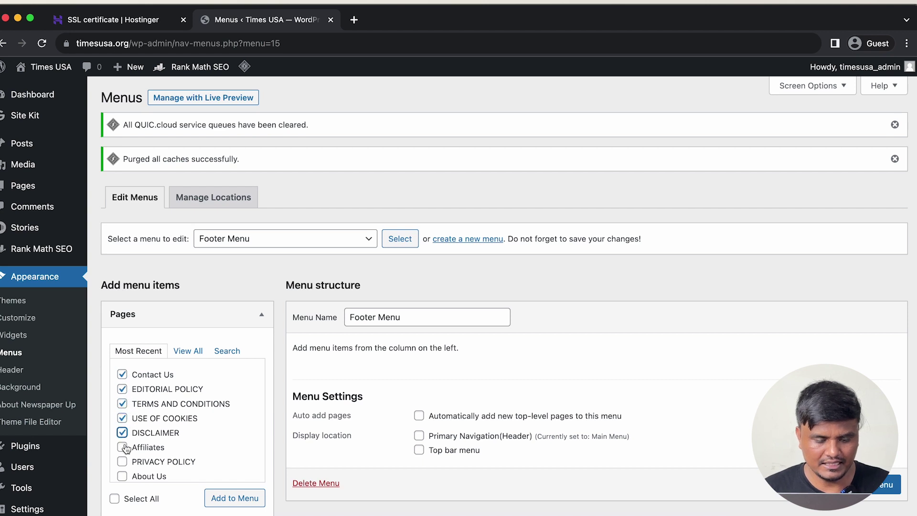
pyautogui.click(122, 447)
pyautogui.click(122, 461)
pyautogui.click(122, 476)
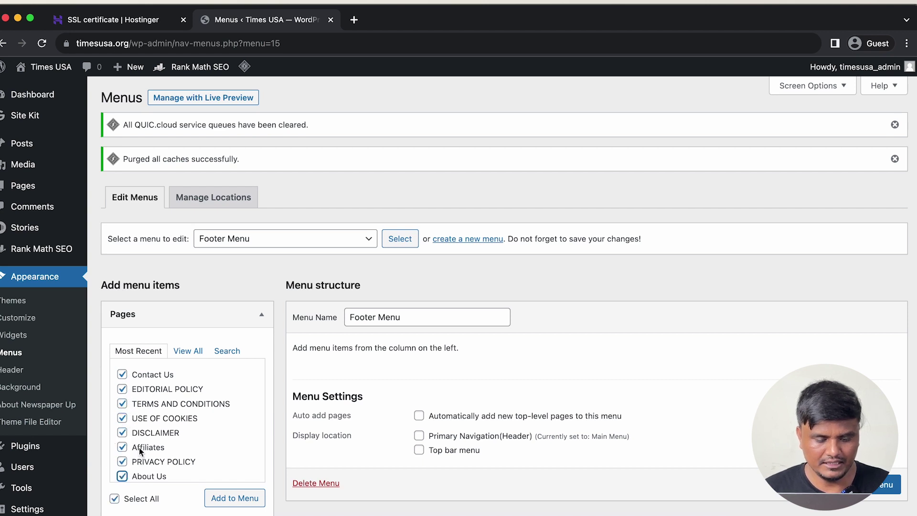
pyautogui.scroll(-1, 139, 449)
pyautogui.click(234, 497)
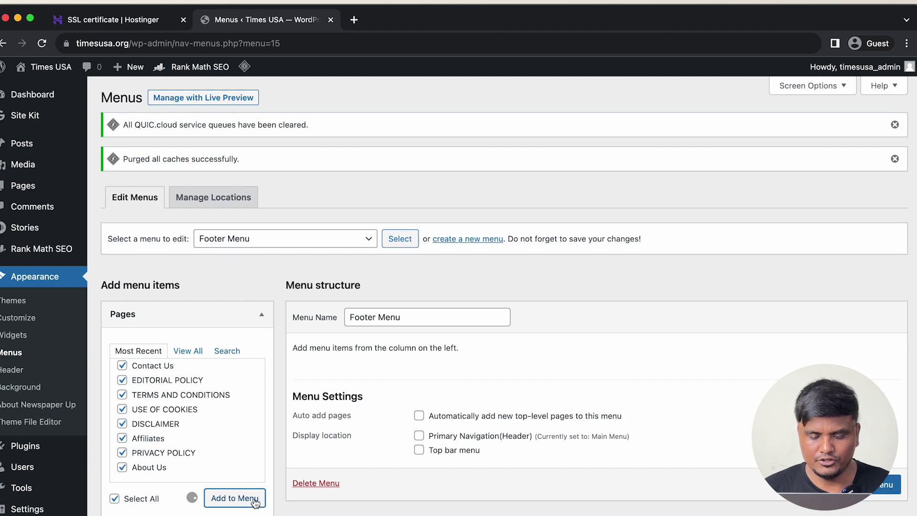
pyautogui.scroll(-7, 520, 433)
pyautogui.click(881, 459)
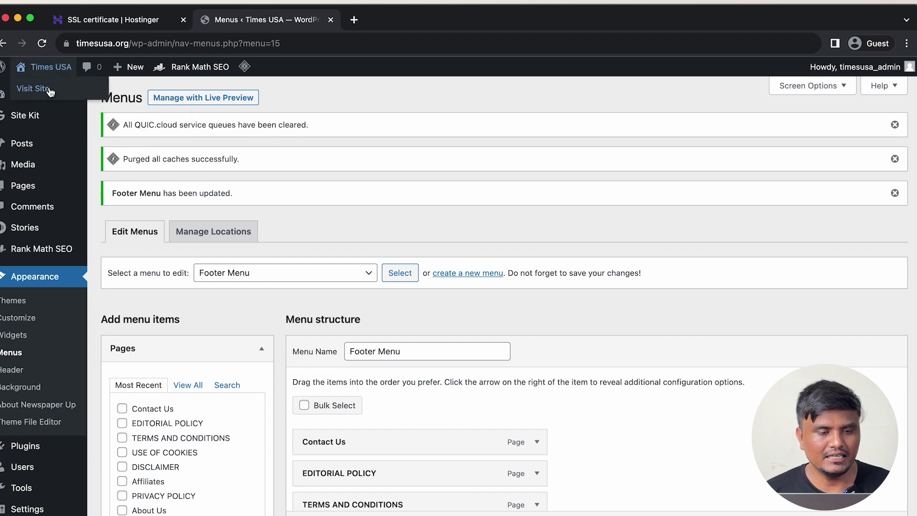
pyautogui.rightClick(46, 86)
# View the live site's homepage in a new tab, then return to the dashboard
pyautogui.click(95, 96)
pyautogui.click(376, 28)
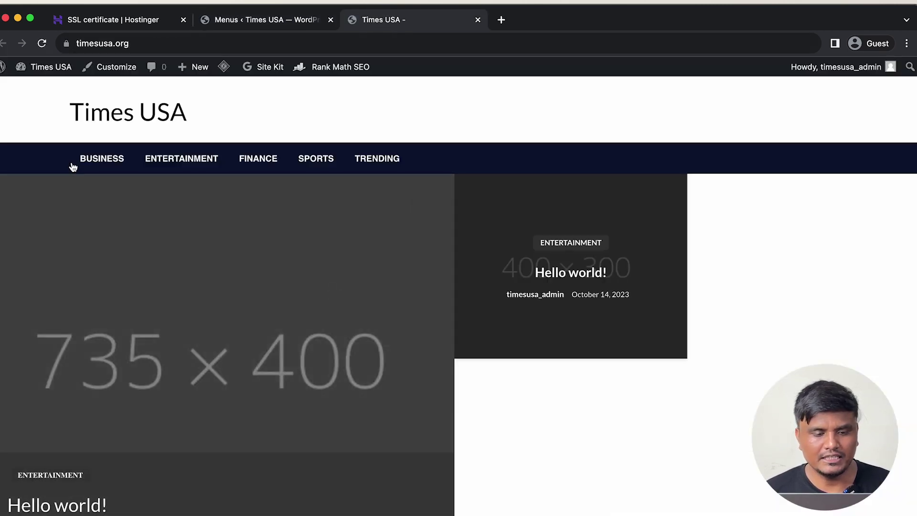
pyautogui.click(72, 162)
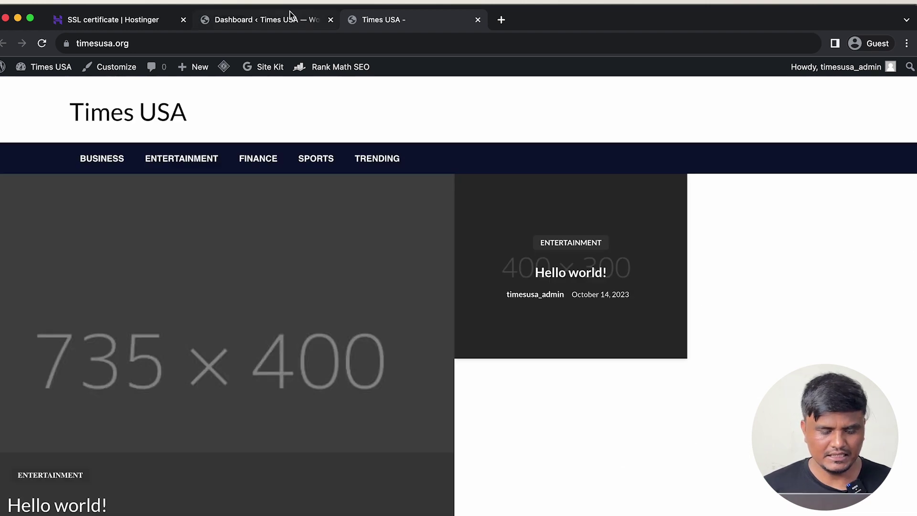
pyautogui.click(264, 20)
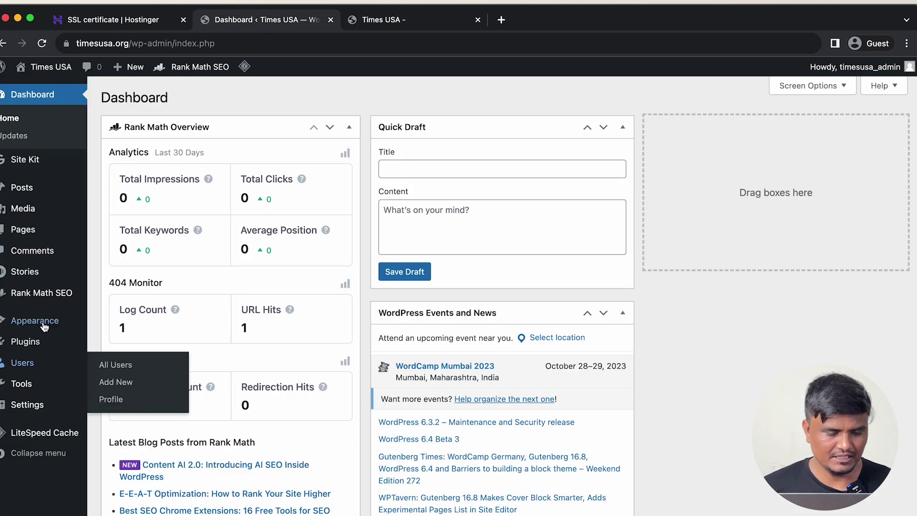
# Trash the sample Hello world! post and begin a new post
pyautogui.moveTo(26, 242)
pyautogui.click(96, 234)
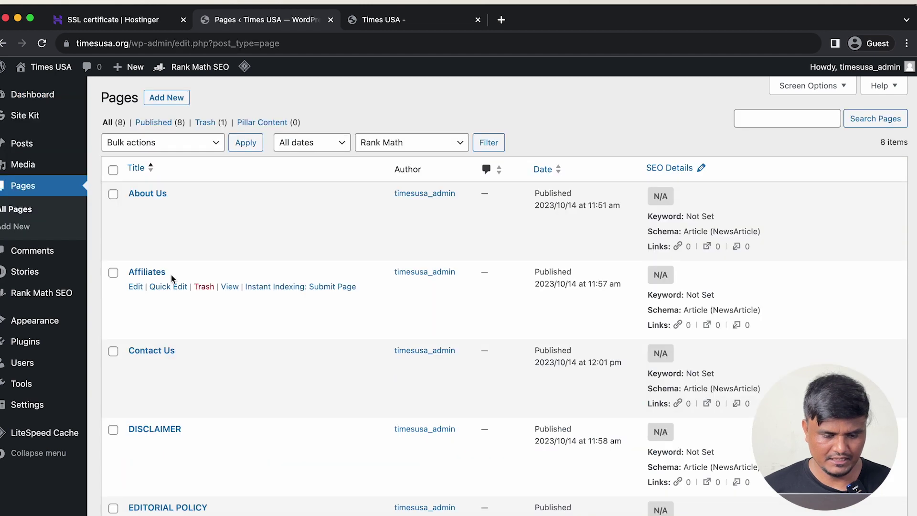
pyautogui.moveTo(140, 145)
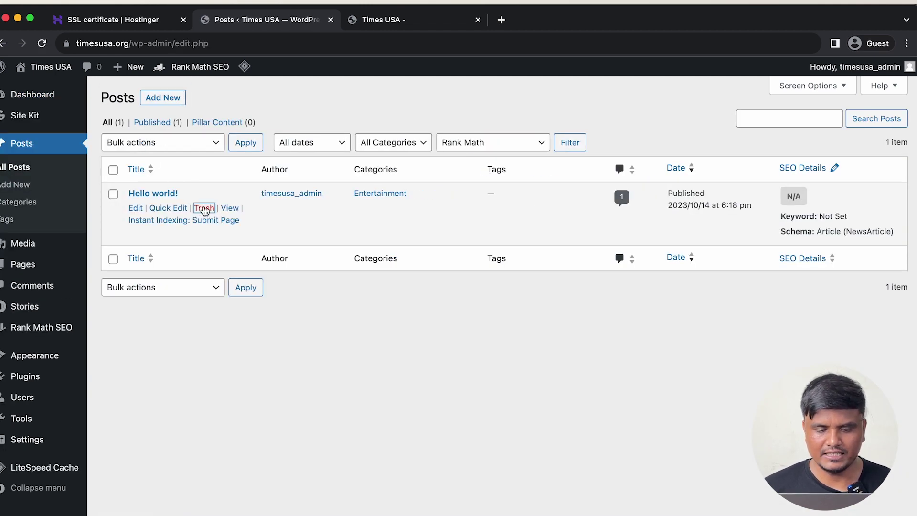
pyautogui.click(204, 208)
pyautogui.click(165, 99)
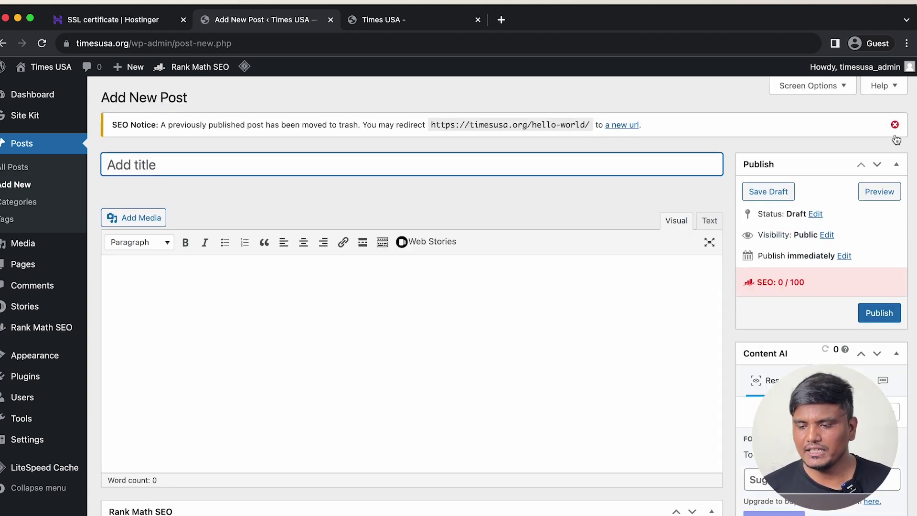
# Paste the Saw X box office document's title from Google Docs into the post title
pyautogui.click(894, 125)
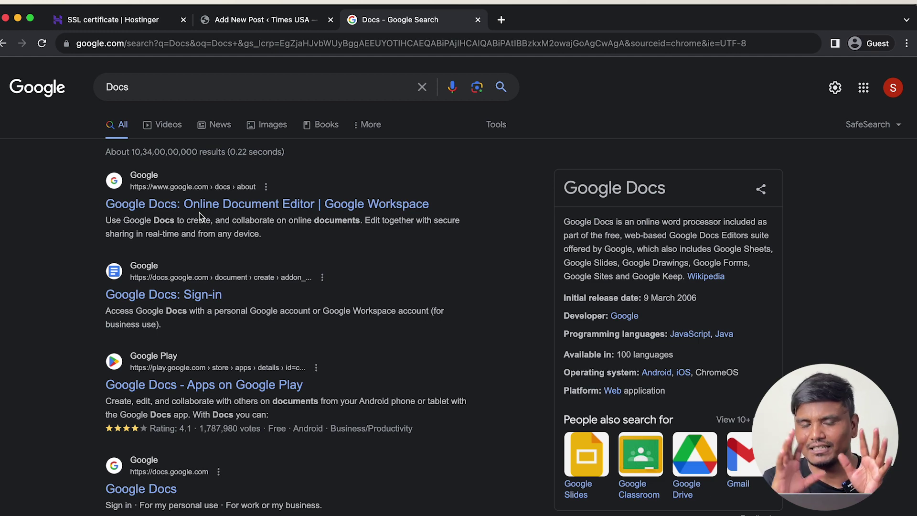
pyautogui.click(211, 203)
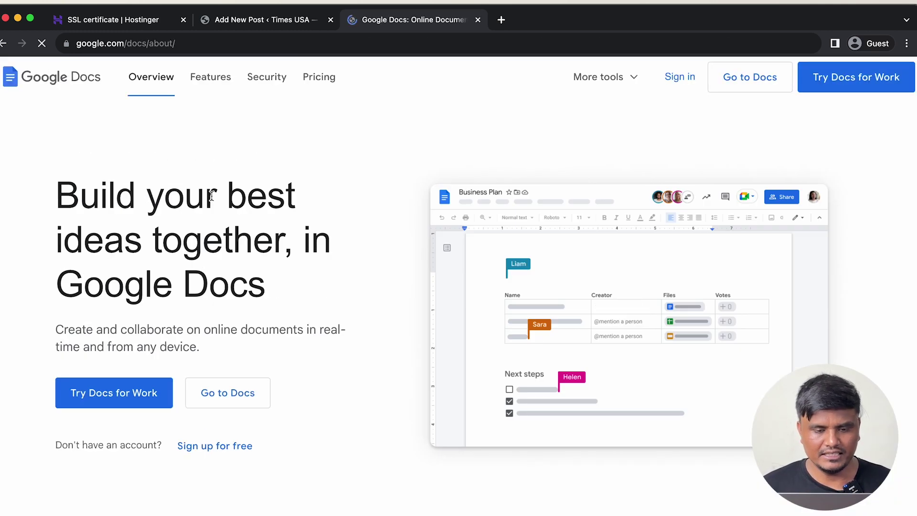
pyautogui.click(222, 402)
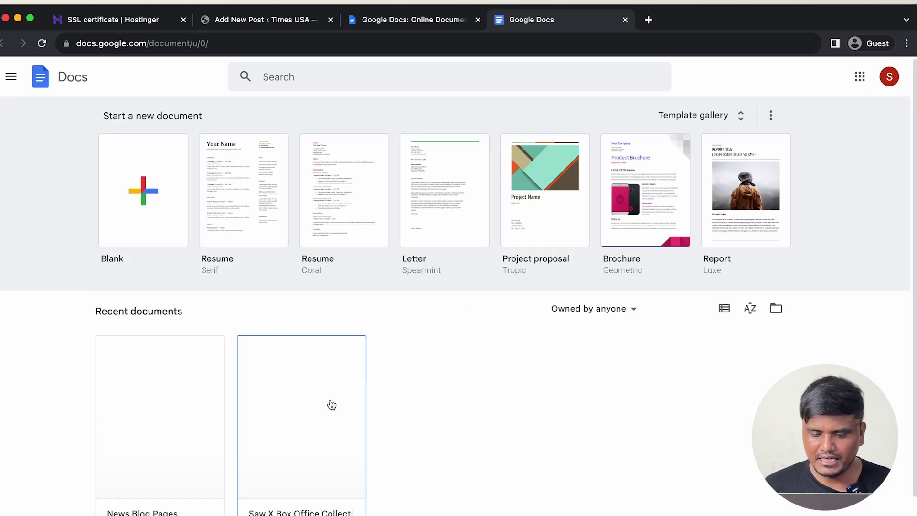
pyautogui.click(286, 410)
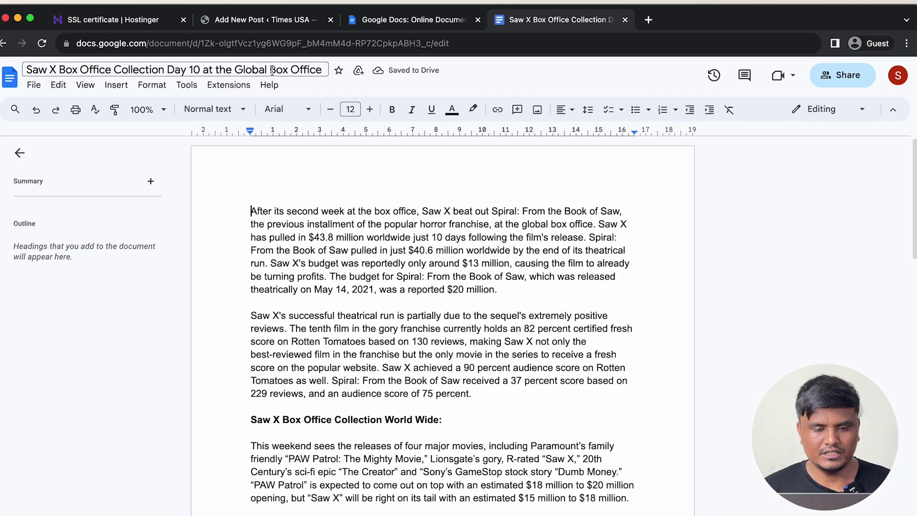
pyautogui.click(262, 72)
pyautogui.press('super+c')
pyautogui.click(258, 20)
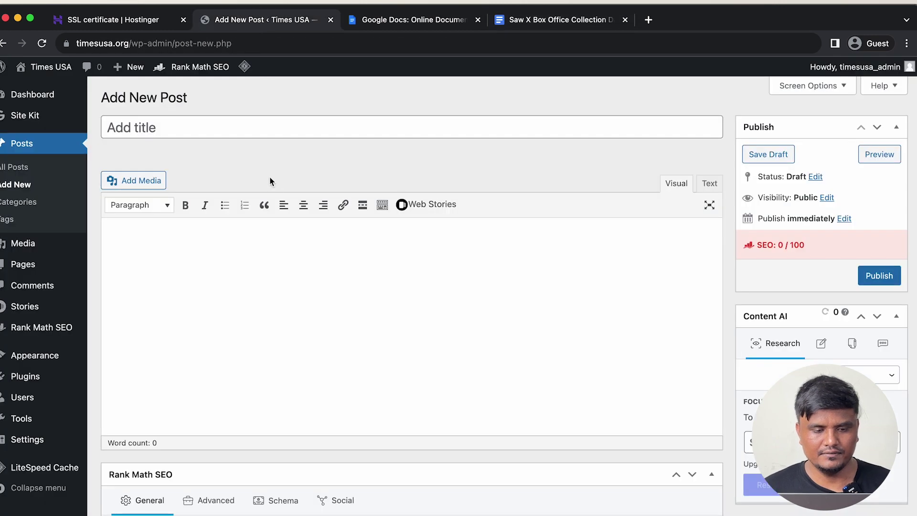
pyautogui.click(246, 125)
pyautogui.press('super+v')
pyautogui.click(250, 296)
# Copy the full Saw X article text from Google Docs into the post body
pyautogui.click(499, 20)
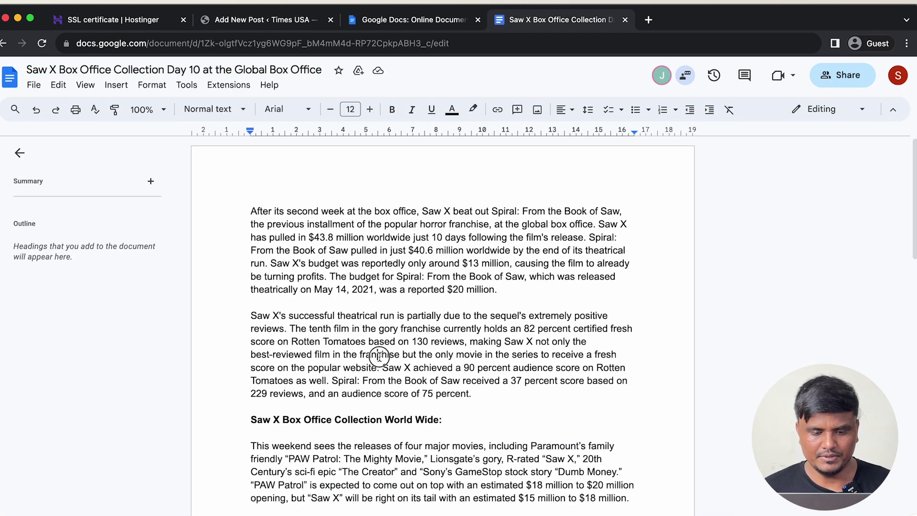
pyautogui.press('super+a')
pyautogui.press('super+c')
pyautogui.click(258, 20)
pyautogui.press('super+v')
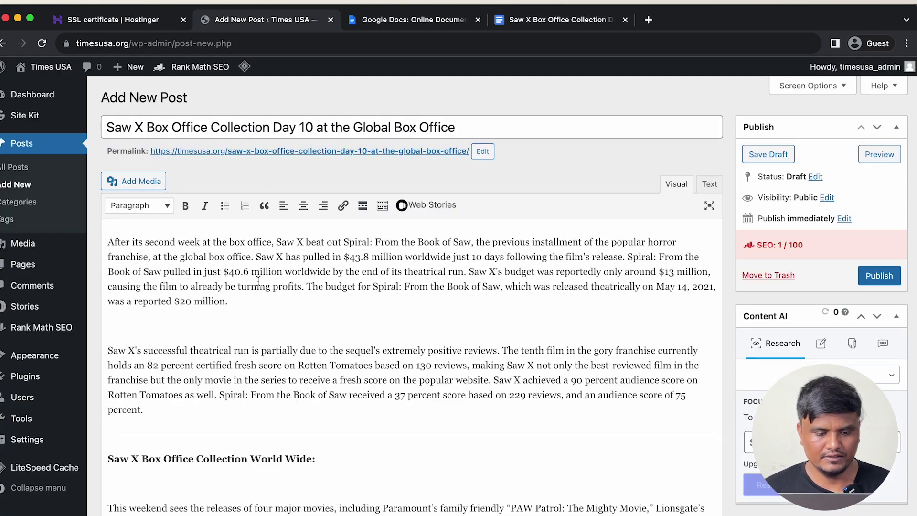
pyautogui.scroll(-3, 182, 258)
# Make 'Saw X Box Office Collection World Wide:' a Heading 2 and delete stray blank lines
pyautogui.click(173, 216)
pyautogui.press('BackSpace')
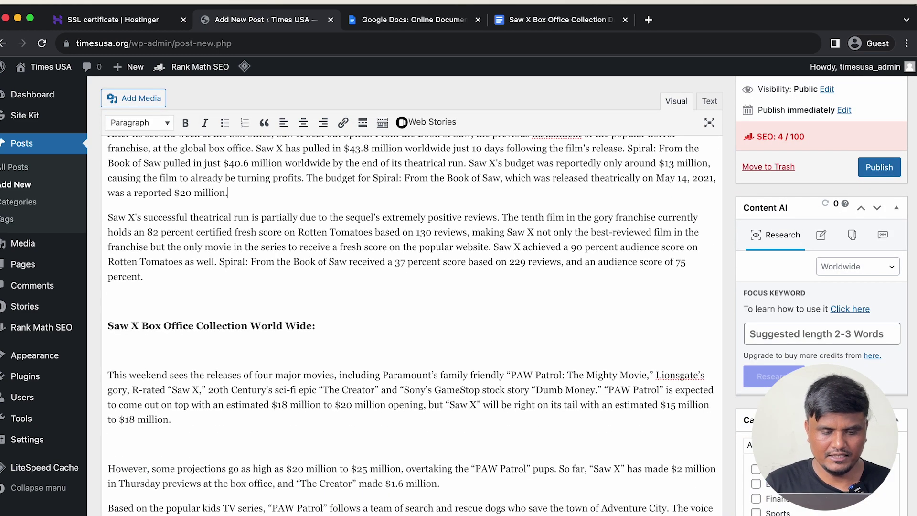
pyautogui.tripleClick(165, 325)
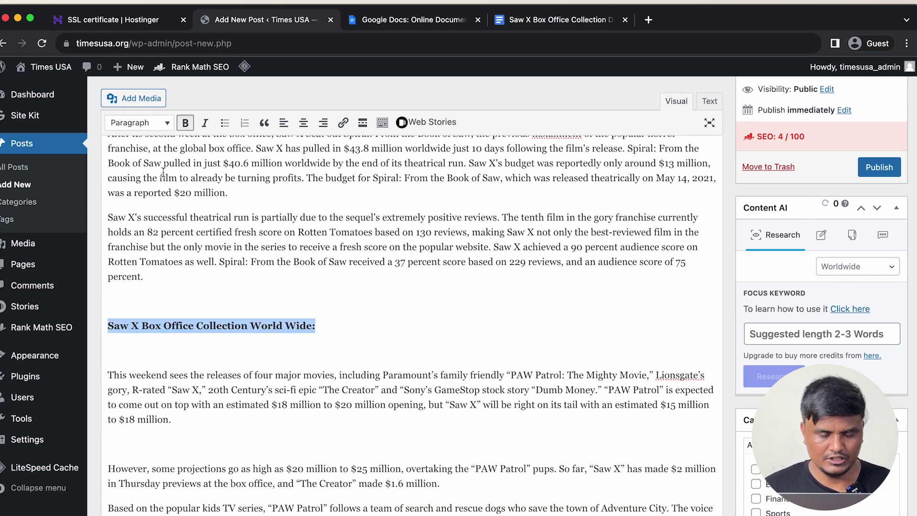
pyautogui.click(143, 125)
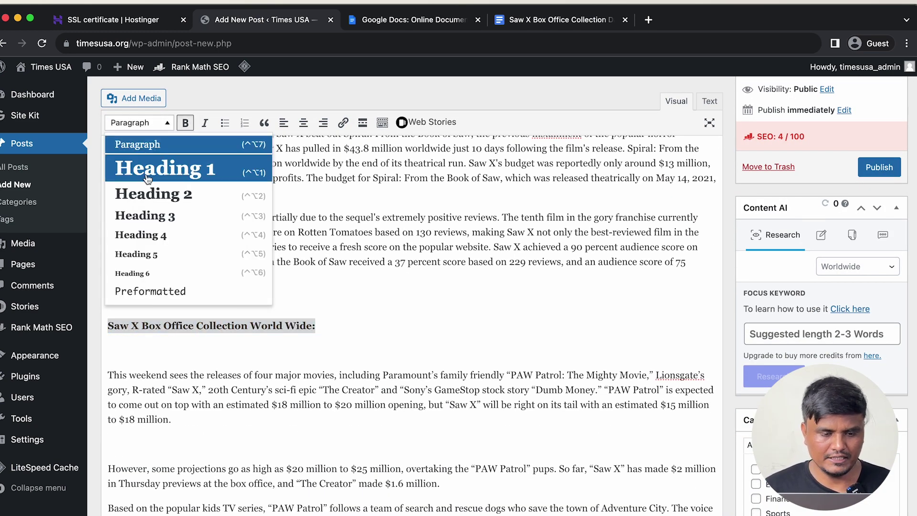
pyautogui.click(150, 203)
pyautogui.click(152, 279)
pyautogui.press('BackSpace')
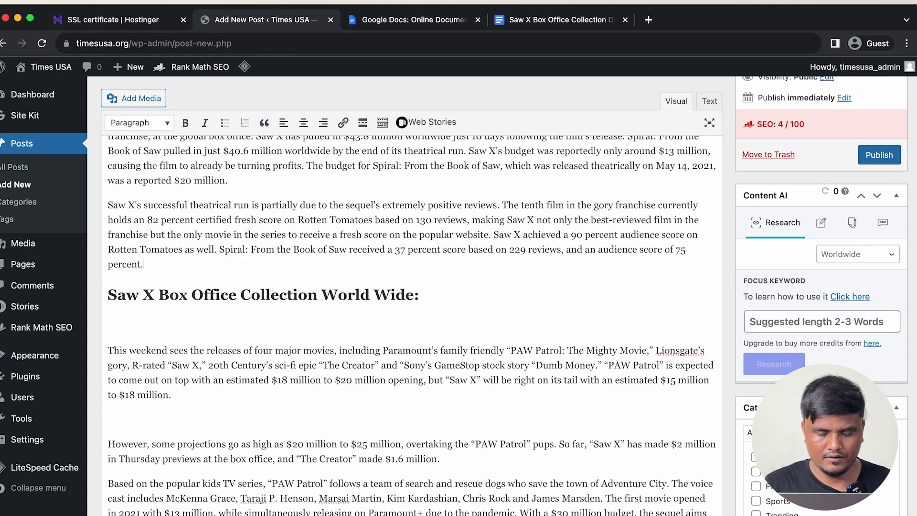
pyautogui.scroll(-5, 144, 421)
pyautogui.click(145, 422)
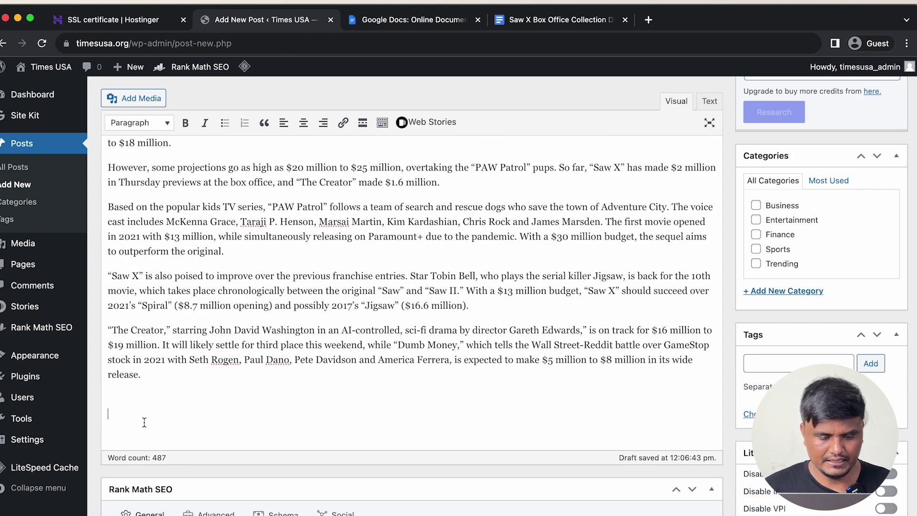
pyautogui.press('BackSpace')
pyautogui.press('BackSpace')
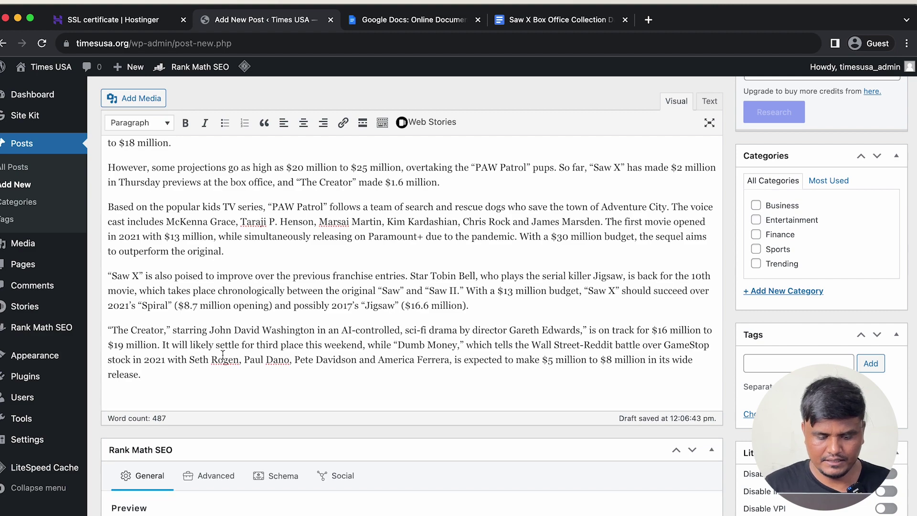
pyautogui.scroll(15, 222, 354)
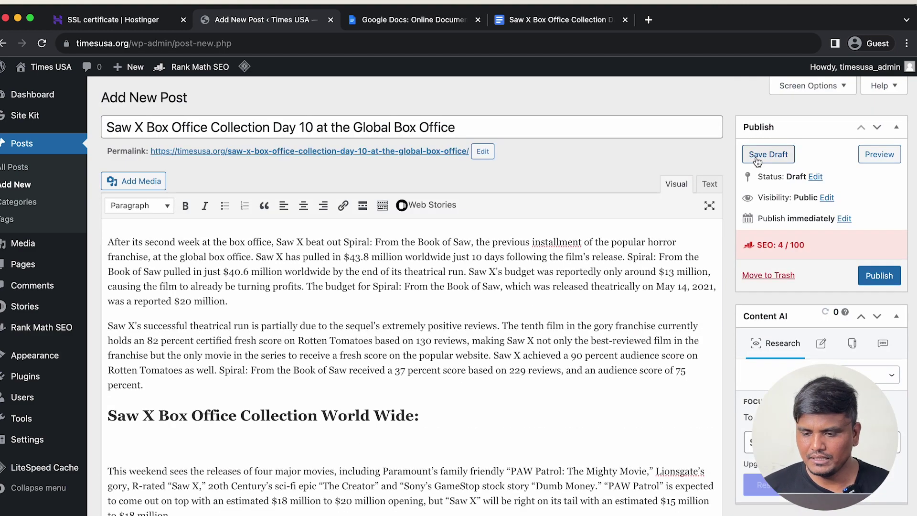
pyautogui.scroll(-2, 769, 174)
pyautogui.scroll(3, 748, 359)
pyautogui.scroll(-6, 748, 359)
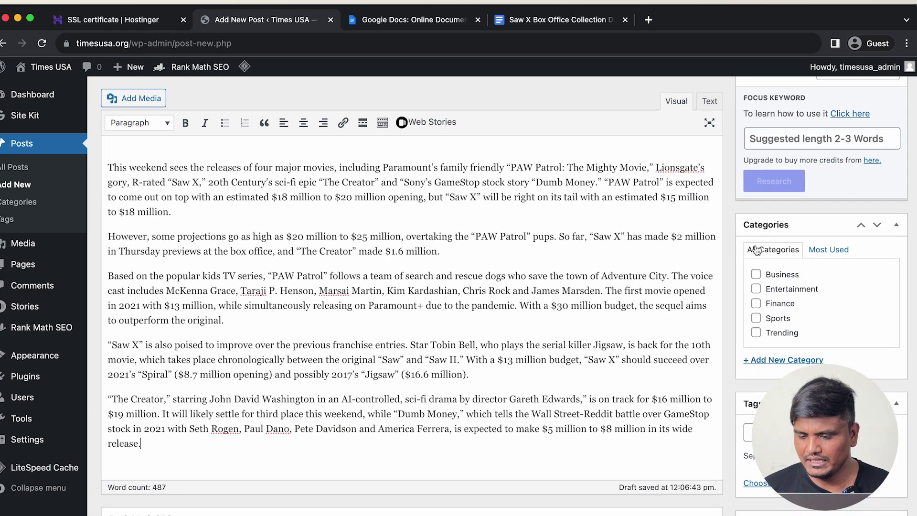
# File the post under Entertainment and tag it saw x, movie collection, movie box office, saw x movie collection
pyautogui.click(760, 290)
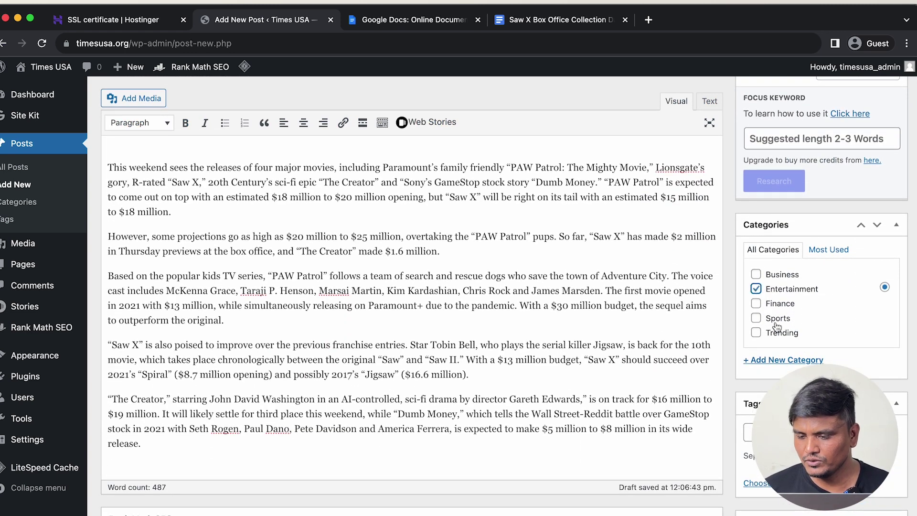
pyautogui.scroll(-5, 786, 351)
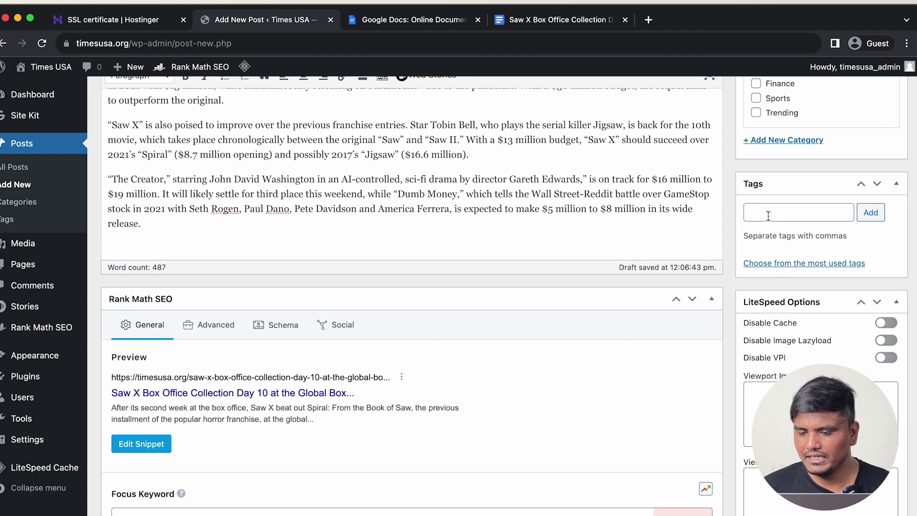
pyautogui.click(767, 213)
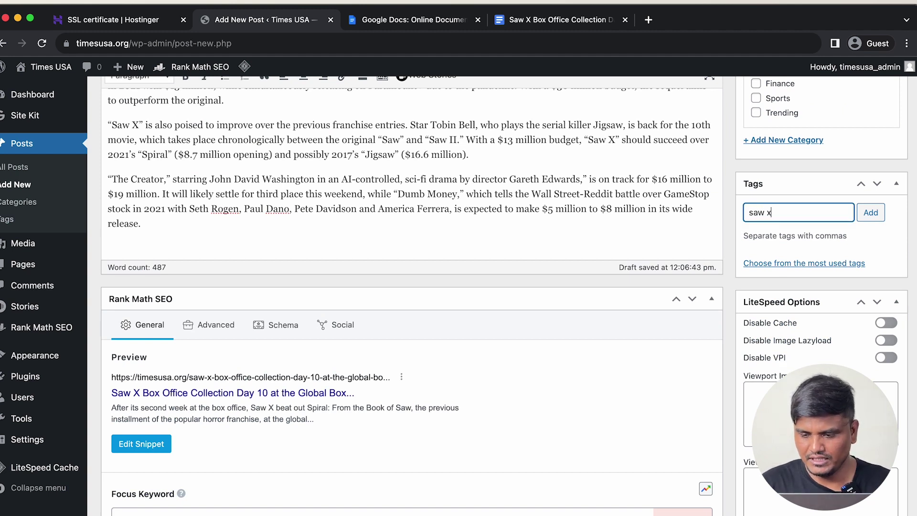
pyautogui.press('Return')
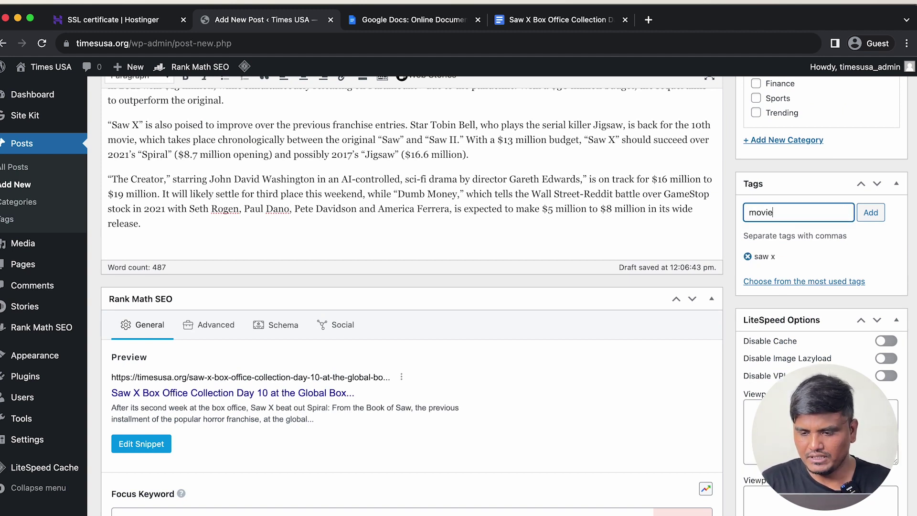
pyautogui.write('movie collection')
pyautogui.press('Return')
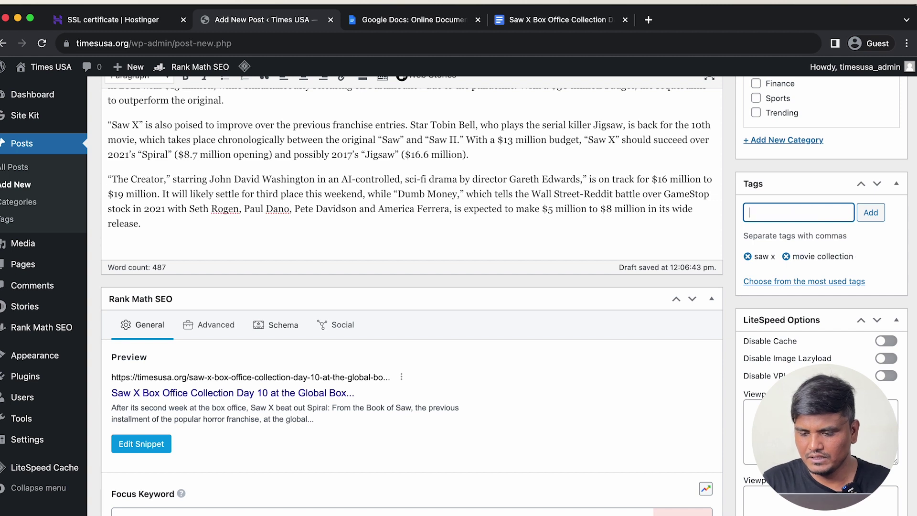
pyautogui.write('movie ')
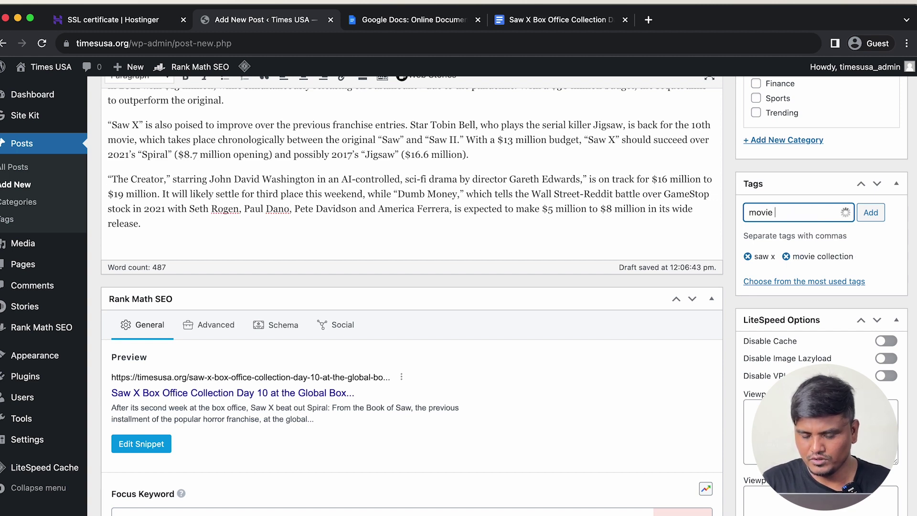
pyautogui.write('box office')
pyautogui.press('Return')
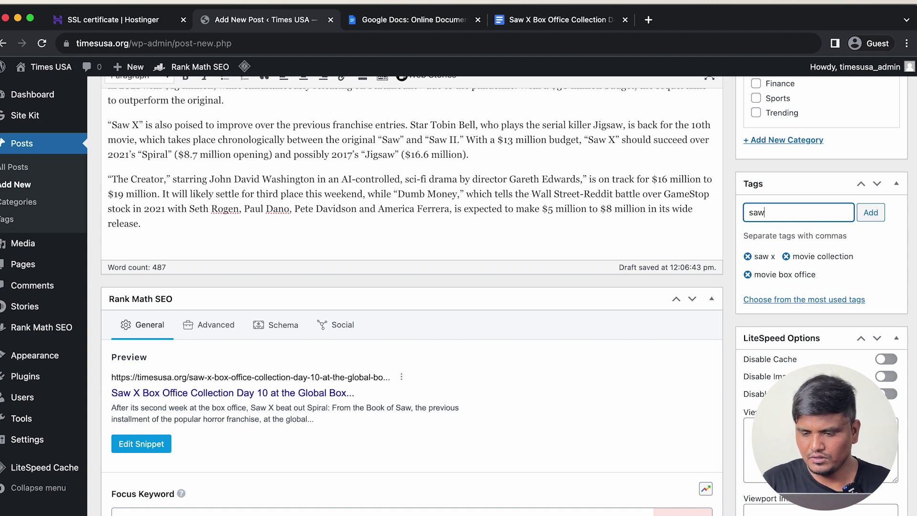
pyautogui.press('BackSpace')
pyautogui.press('BackSpace')
pyautogui.press('BackSpace')
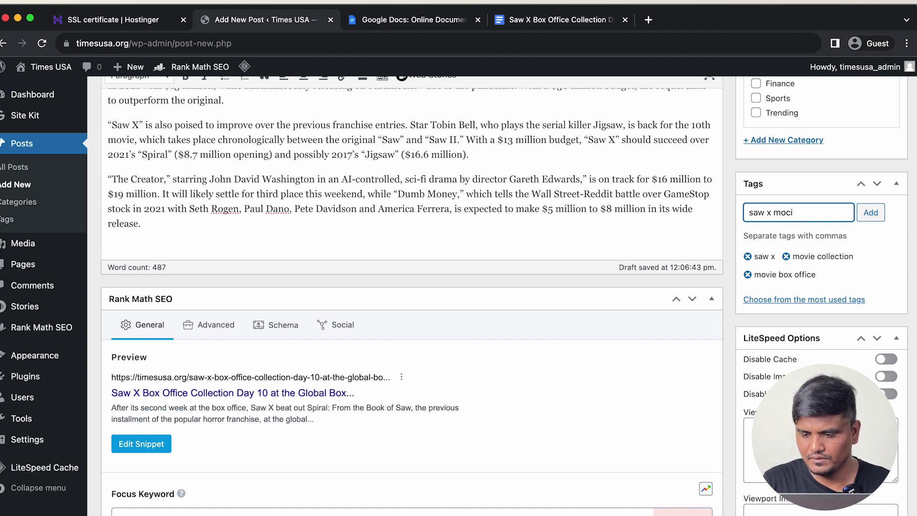
pyautogui.write('llection')
pyautogui.press('Return')
pyautogui.scroll(-2, 793, 514)
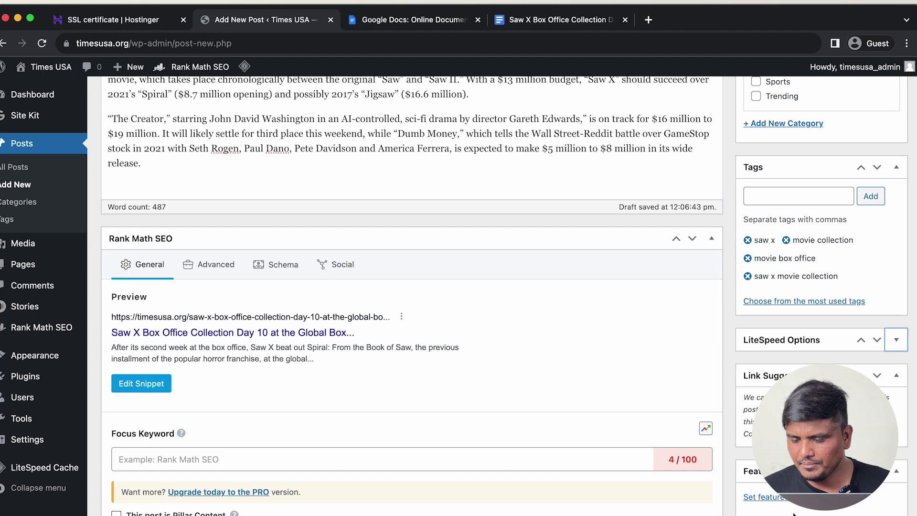
# Upload Saw X Movie Collection.jpg from Downloads as the featured image, alt text 'Saw X Movie Collection'
pyautogui.click(784, 498)
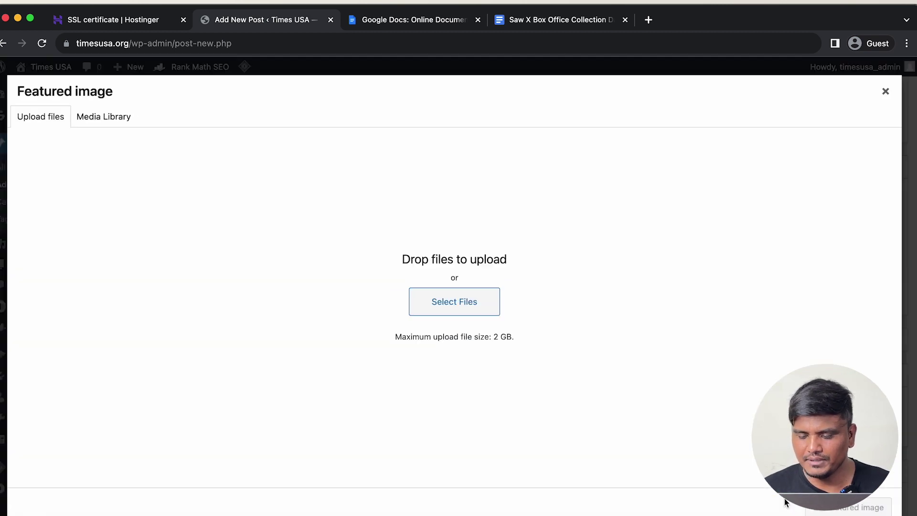
pyautogui.click(421, 301)
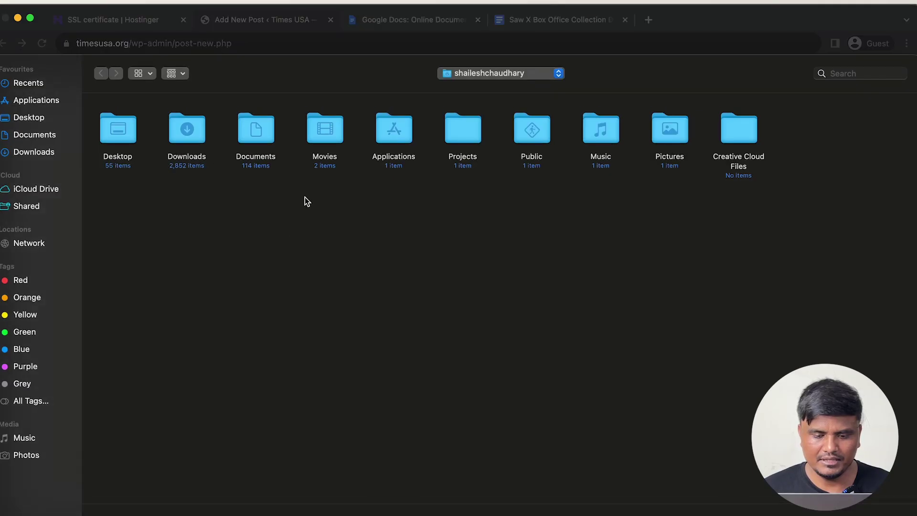
pyautogui.click(29, 158)
pyautogui.click(337, 125)
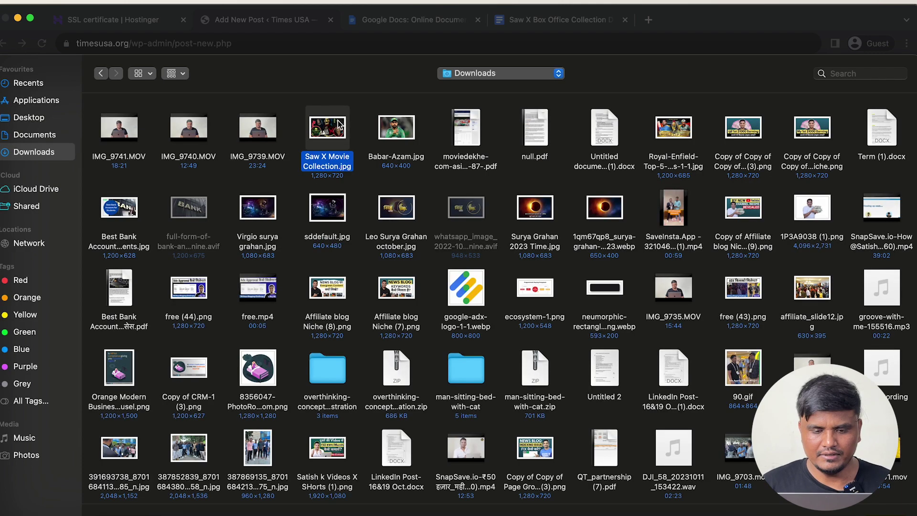
pyautogui.doubleClick(336, 133)
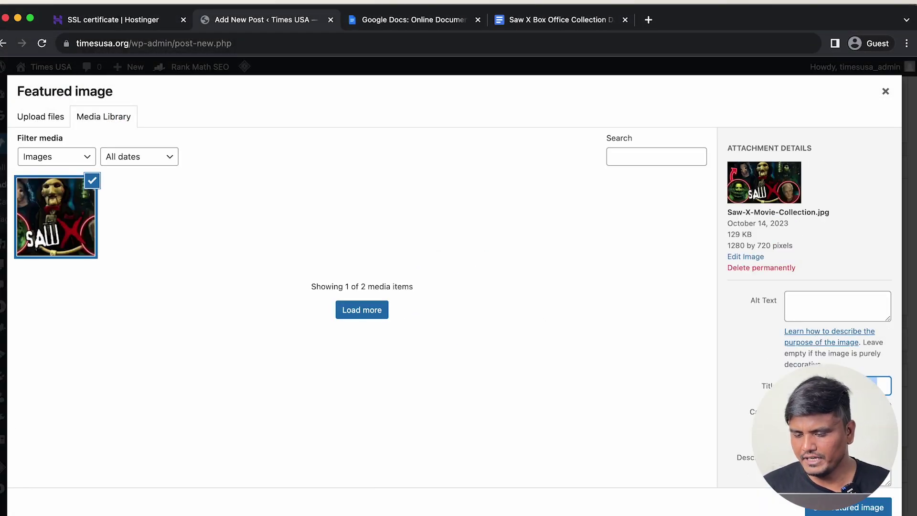
pyautogui.click(808, 299)
pyautogui.write('Saw X Movie Collection')
pyautogui.click(850, 507)
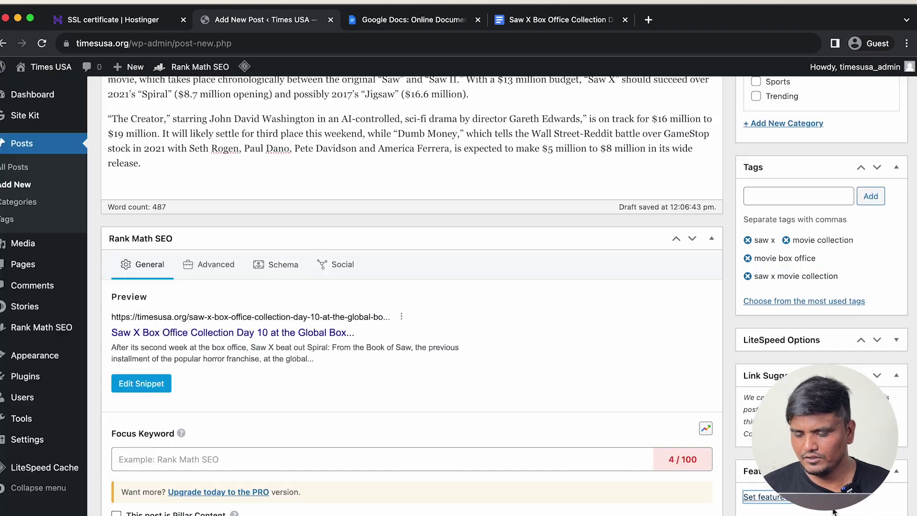
# Set the Rank Math focus keyword to Saw X Box Office Collection
pyautogui.scroll(-2, 297, 378)
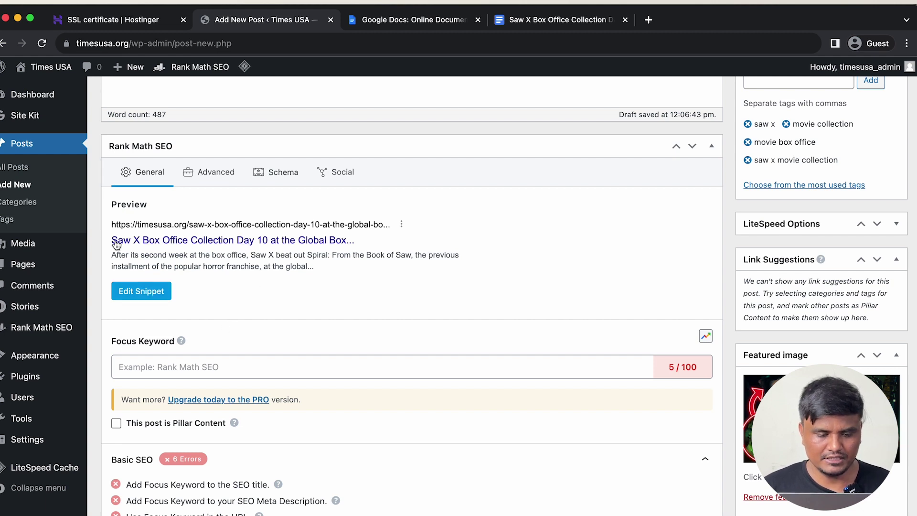
pyautogui.moveTo(112, 240); pyautogui.dragTo(235, 234)
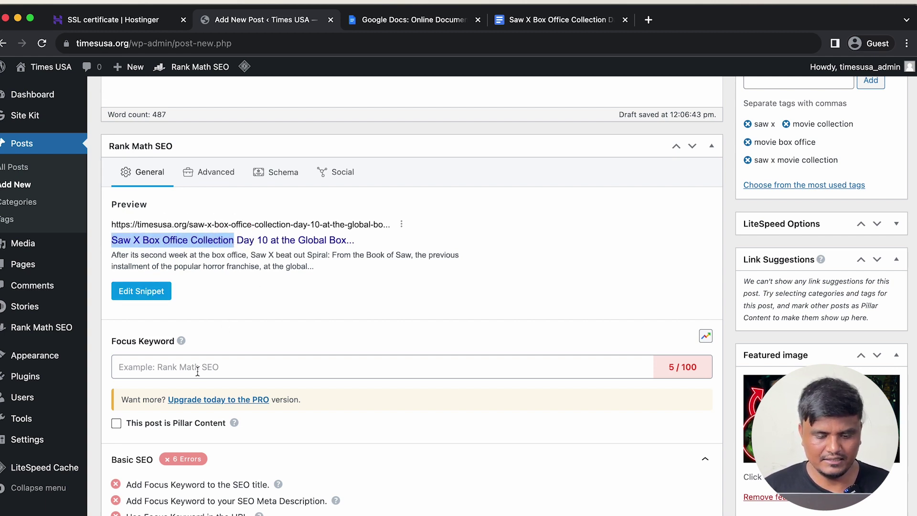
pyautogui.click(197, 371)
pyautogui.write('Saw X Box Office Collection')
# Trim the permalink to saw-x-box-office-collection and use the post title as meta description
pyautogui.click(158, 292)
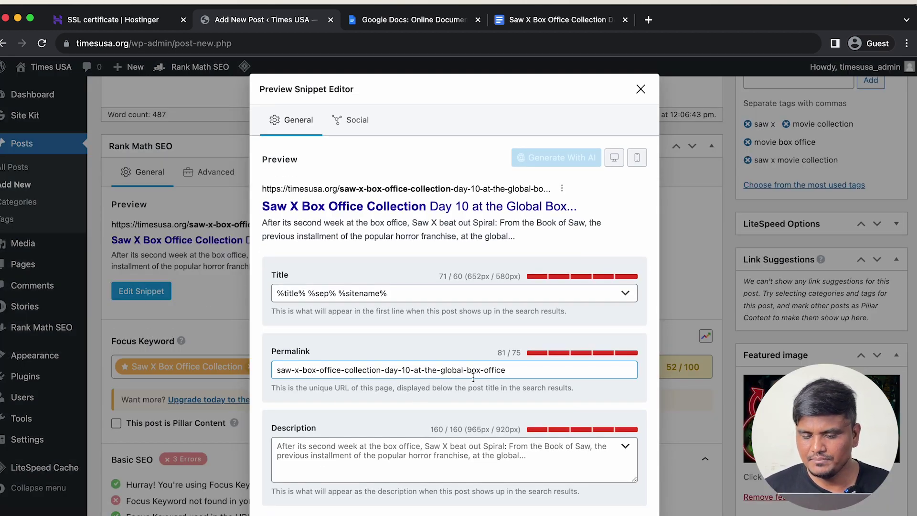
pyautogui.moveTo(385, 370); pyautogui.dragTo(529, 387)
pyautogui.press('BackSpace')
pyautogui.press('BackSpace')
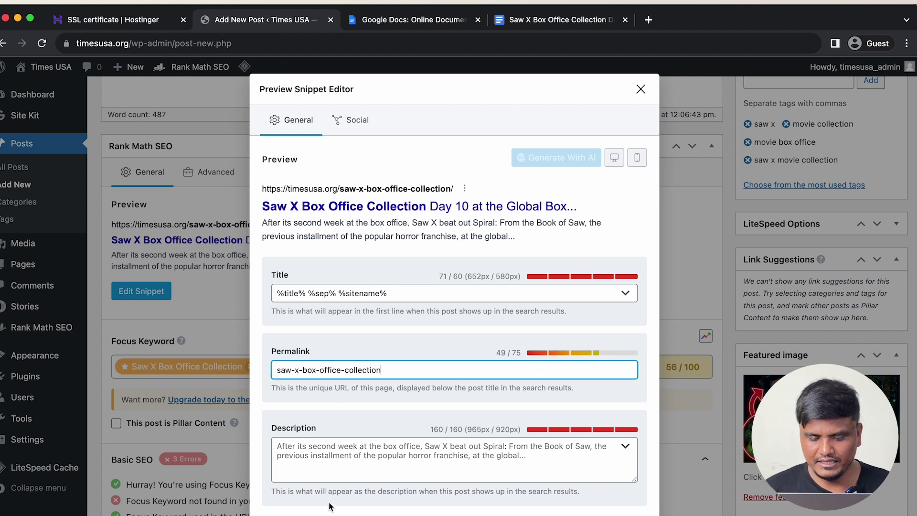
pyautogui.click(432, 449)
pyautogui.write('Saw X Box Office Collection Day 10 at the Global Box Office')
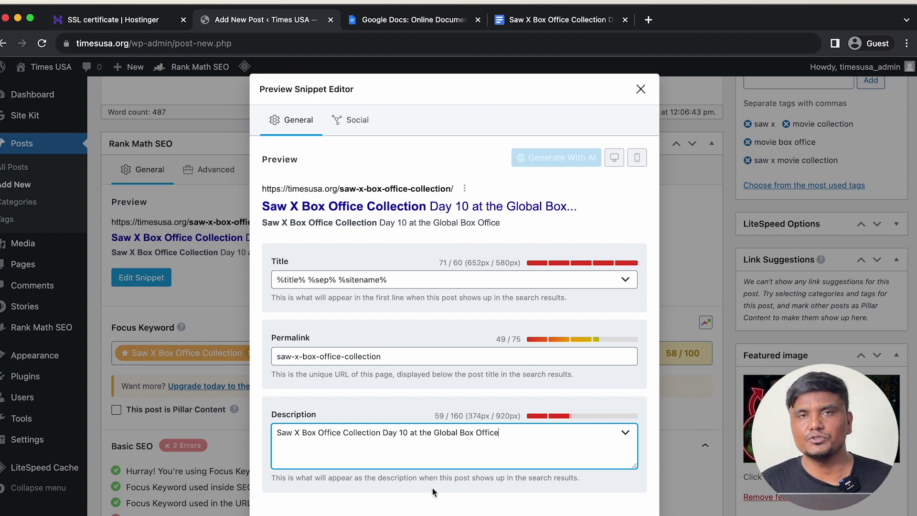
pyautogui.write('.')
pyautogui.press('Escape')
# Extend the meta description with the $43.8 million sentence and 'Click Here to Learn More'
pyautogui.scroll(-3, 410, 286)
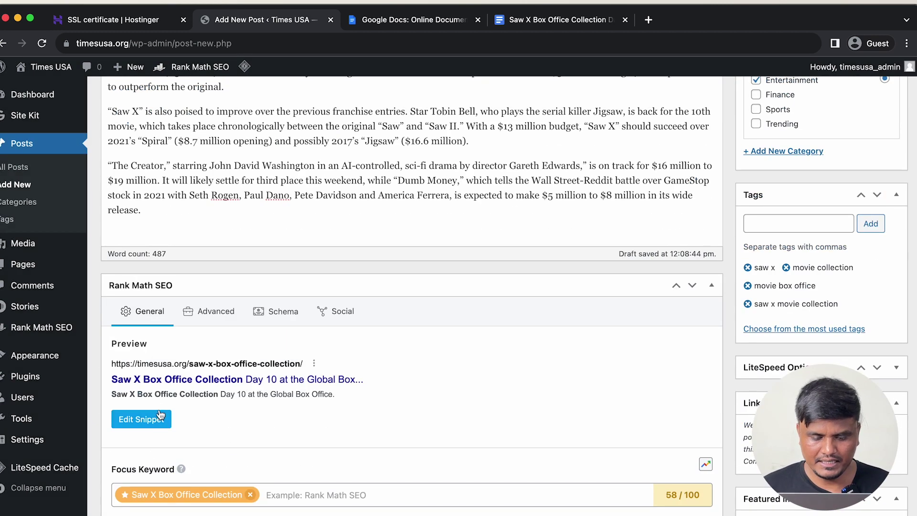
pyautogui.click(161, 417)
pyautogui.write("Saw X has pulled in $43.8 million worldwide just 10 days following the film's release.")
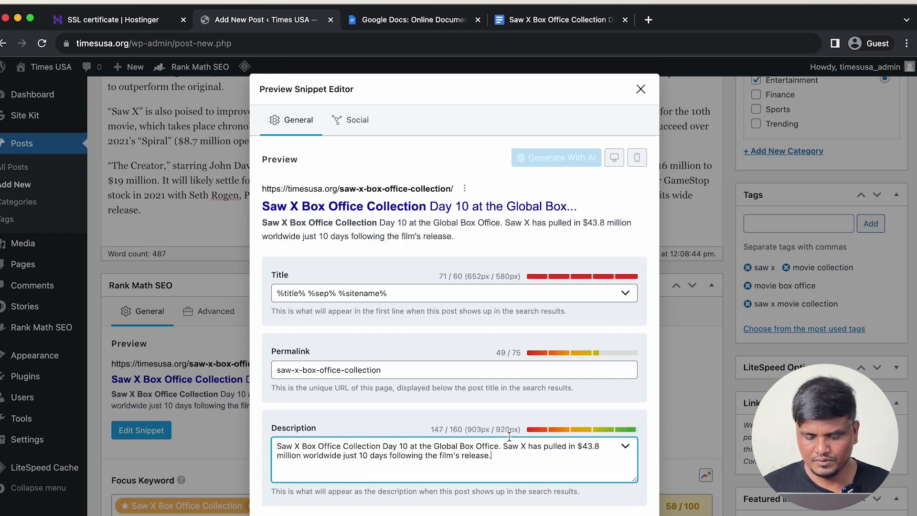
pyautogui.write('Click')
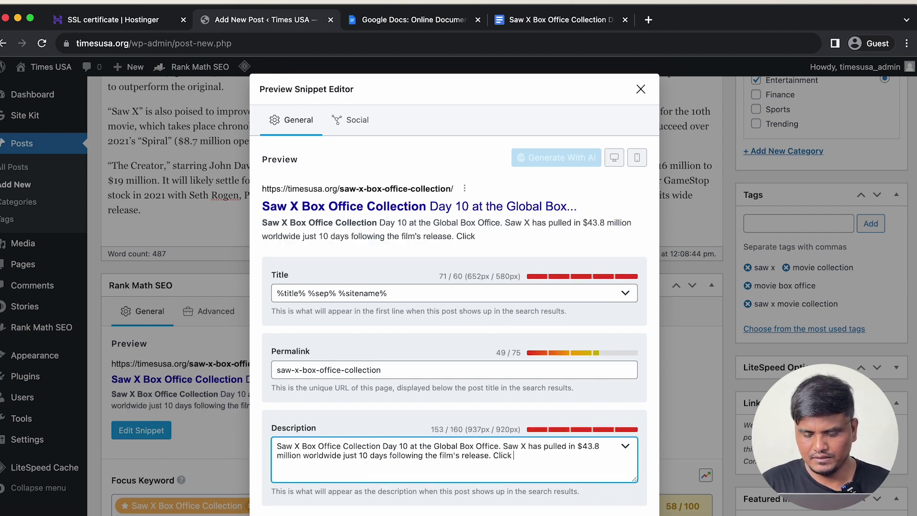
pyautogui.write(' Here to Learn ')
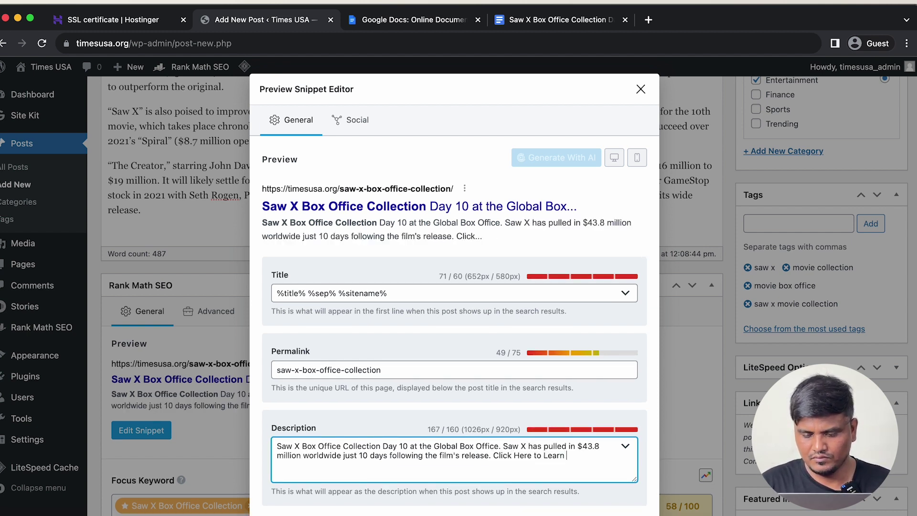
pyautogui.write('More')
pyautogui.click(635, 93)
pyautogui.scroll(2, 428, 330)
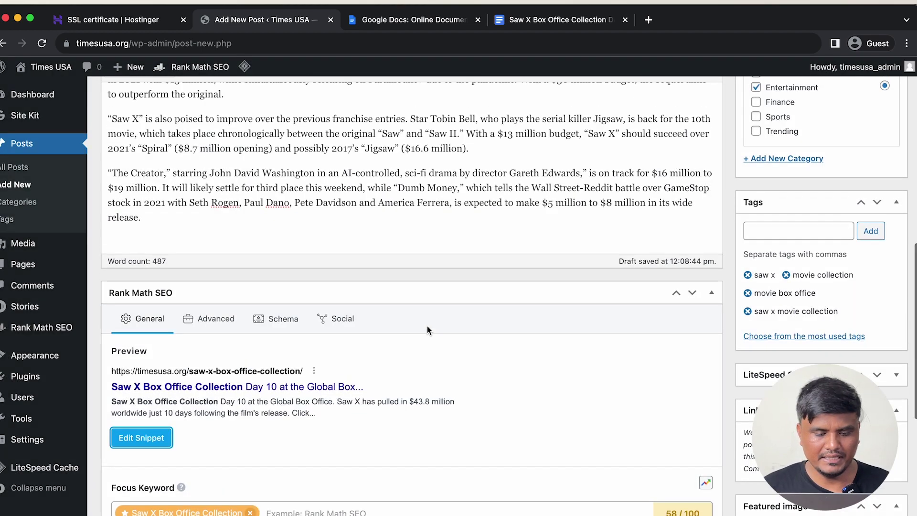
pyautogui.scroll(15, 428, 330)
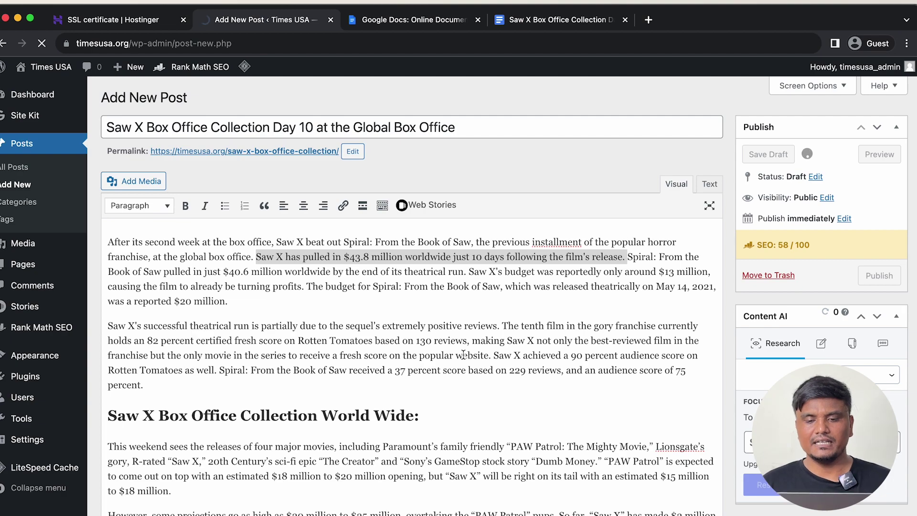
# Remove the empty line under the World Wide heading
pyautogui.scroll(-4, 417, 411)
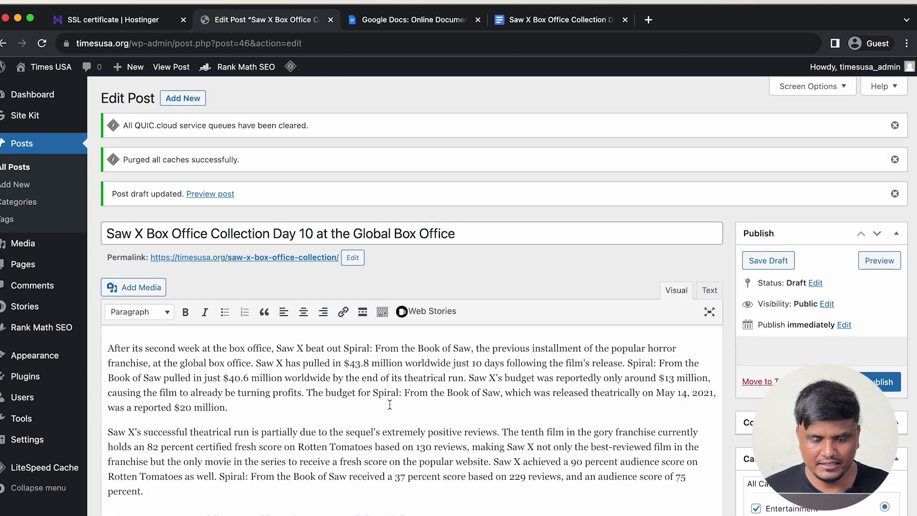
pyautogui.scroll(-5, 391, 392)
pyautogui.scroll(-5, 391, 393)
pyautogui.scroll(3, 334, 286)
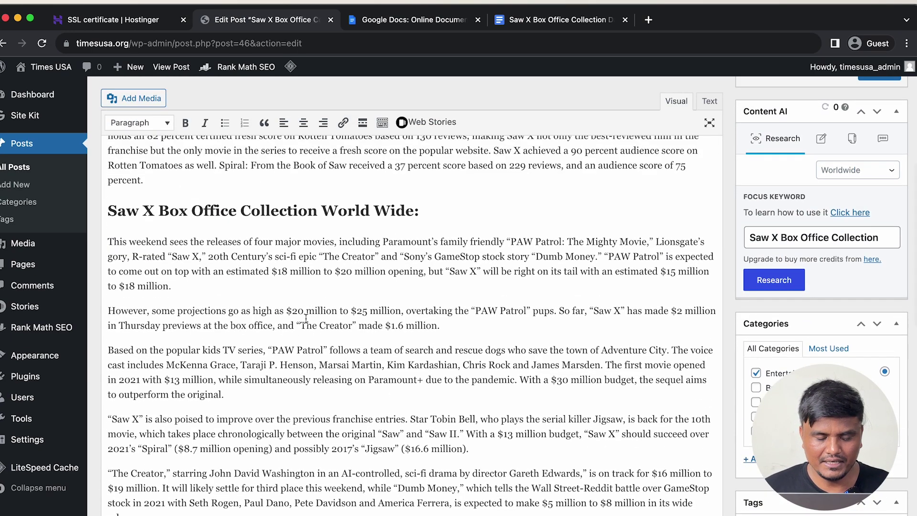
pyautogui.click(281, 294)
pyautogui.click(437, 217)
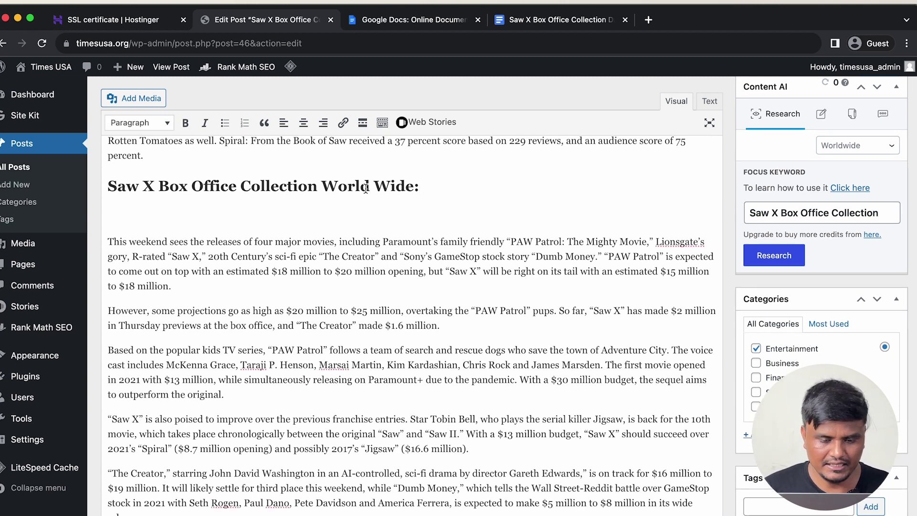
pyautogui.press('super+shift+Left')
pyautogui.click(226, 207)
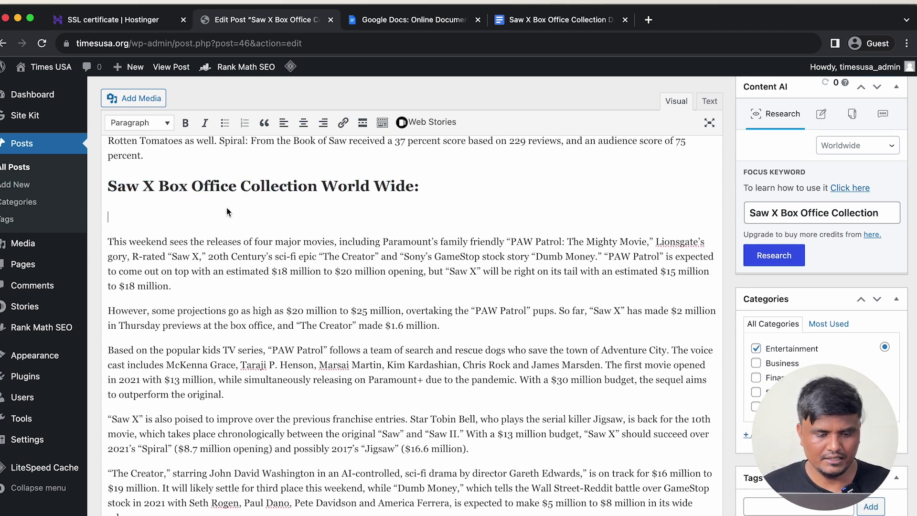
pyautogui.press('BackSpace')
# Embed the CineArticles Saw X tweet after the paragraph ending 'to $18 million.'
pyautogui.click(199, 267)
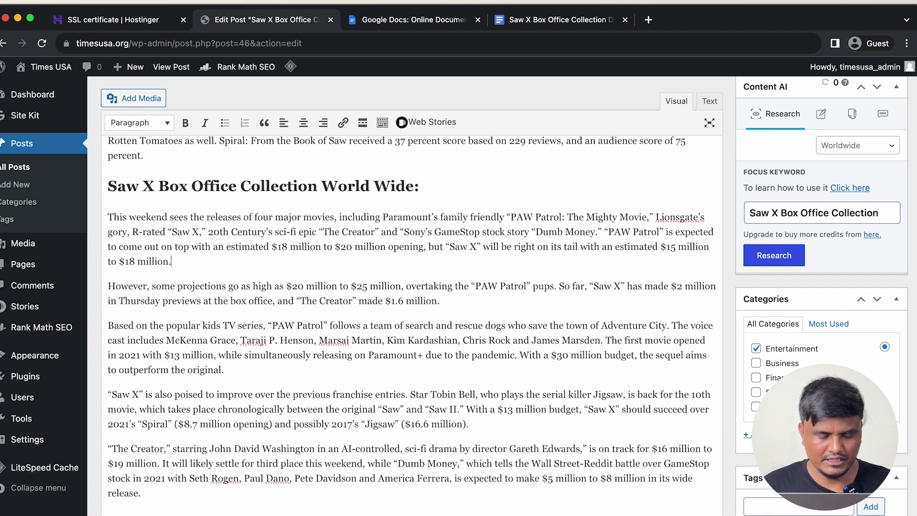
pyautogui.press('Return')
pyautogui.click(708, 104)
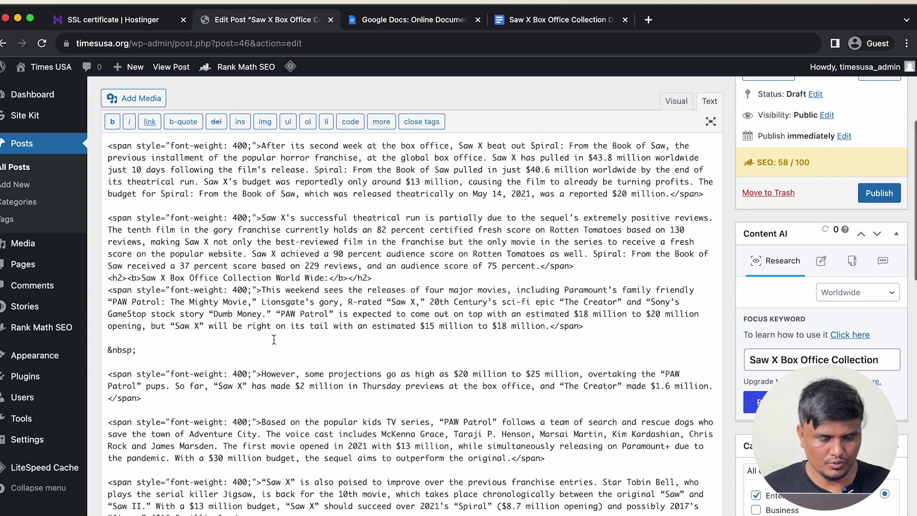
pyautogui.click(206, 358)
pyautogui.hotkey('ctrl', 'v')
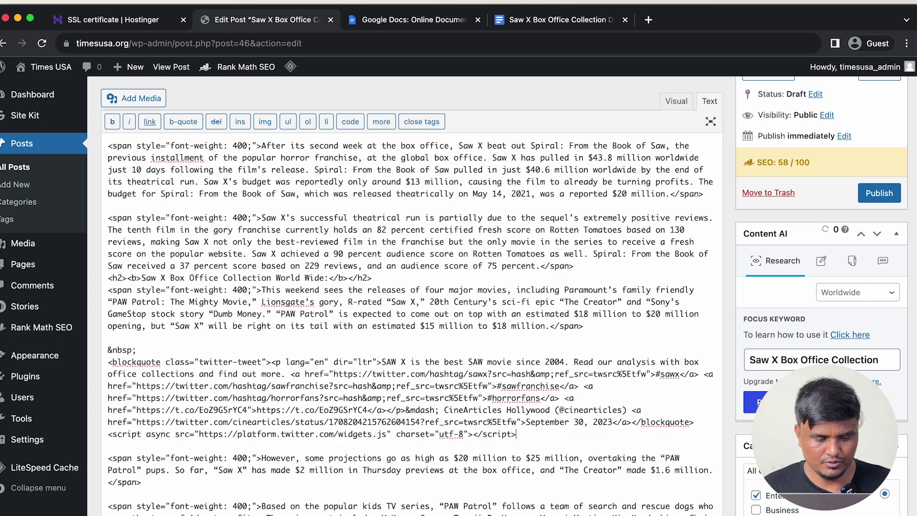
pyautogui.click(676, 101)
pyautogui.scroll(2, 407, 315)
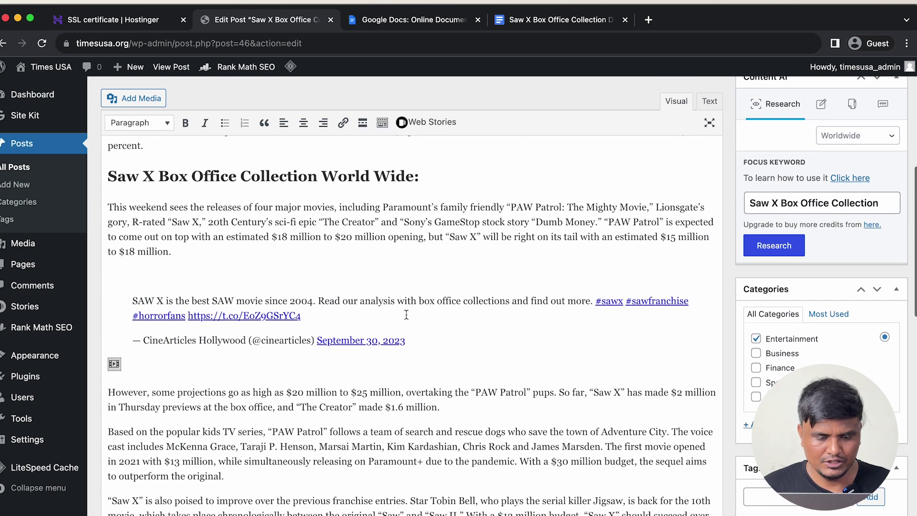
pyautogui.scroll(-4, 337, 239)
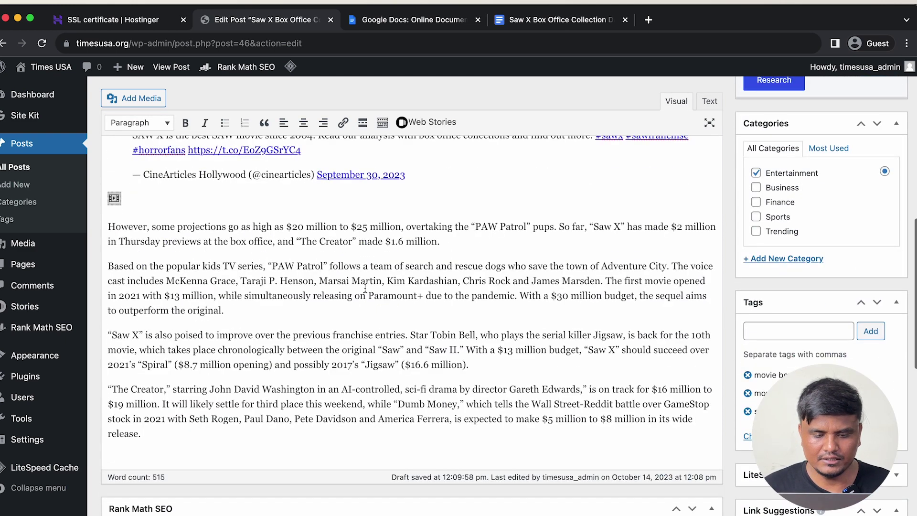
pyautogui.press('Return')
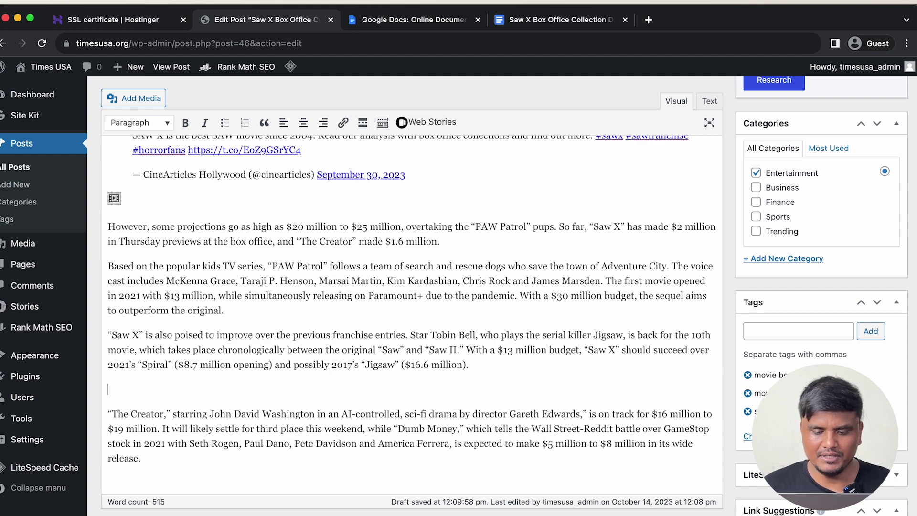
# In a new tab, search YouTube for 'Saw x' and open the Saw X (2023) official trailer
pyautogui.click(652, 22)
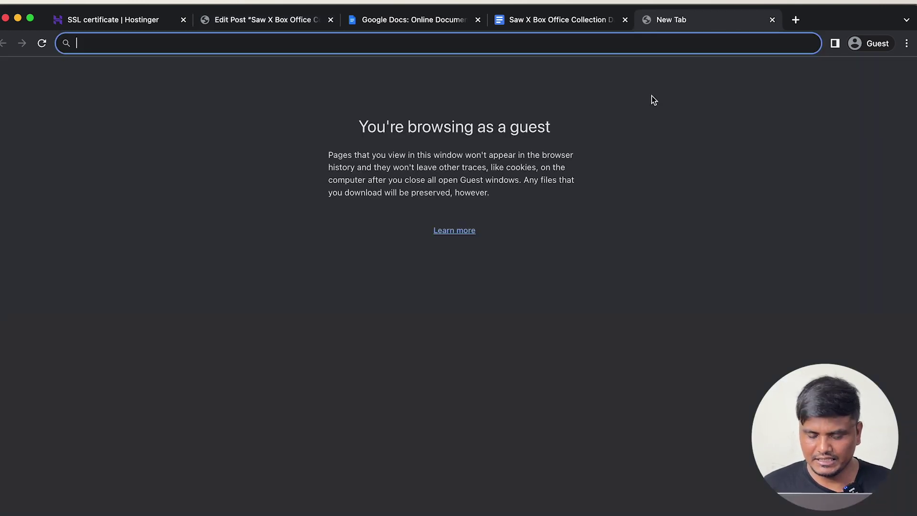
pyautogui.write('Y')
pyautogui.press('Return')
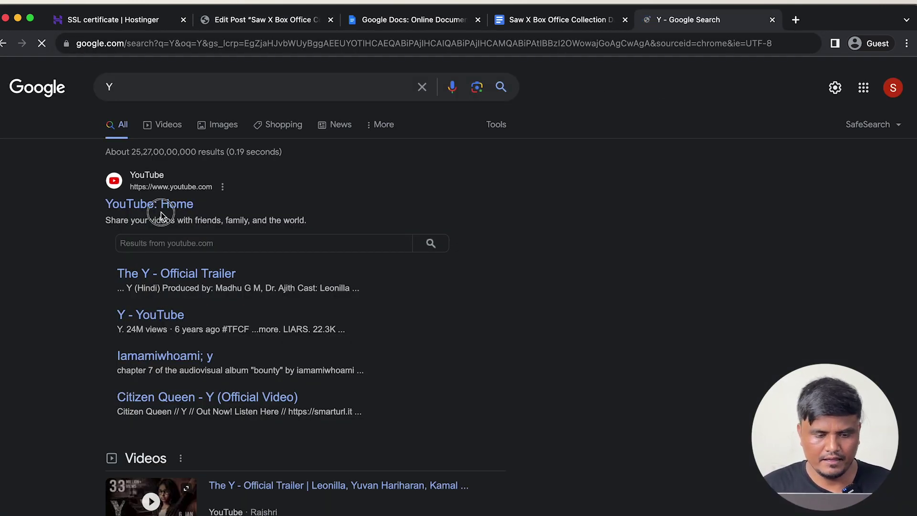
pyautogui.click(160, 204)
pyautogui.click(335, 73)
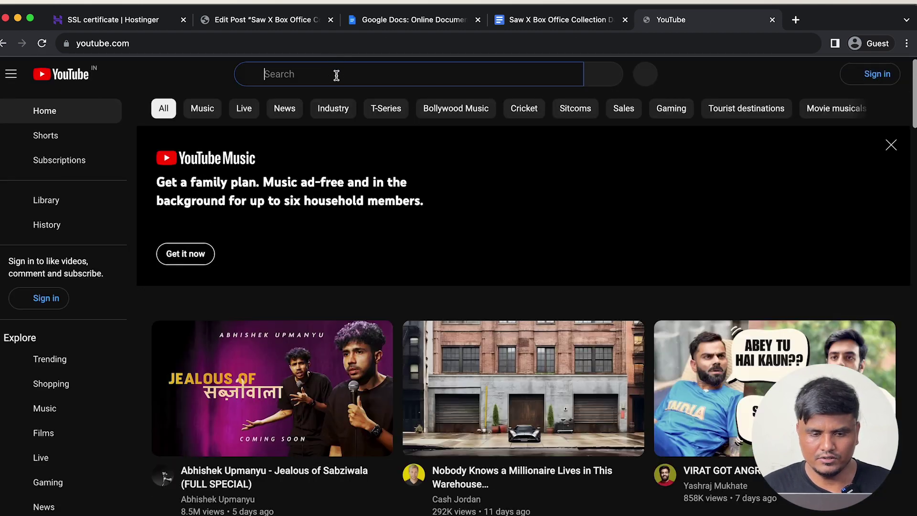
pyautogui.write('Sw')
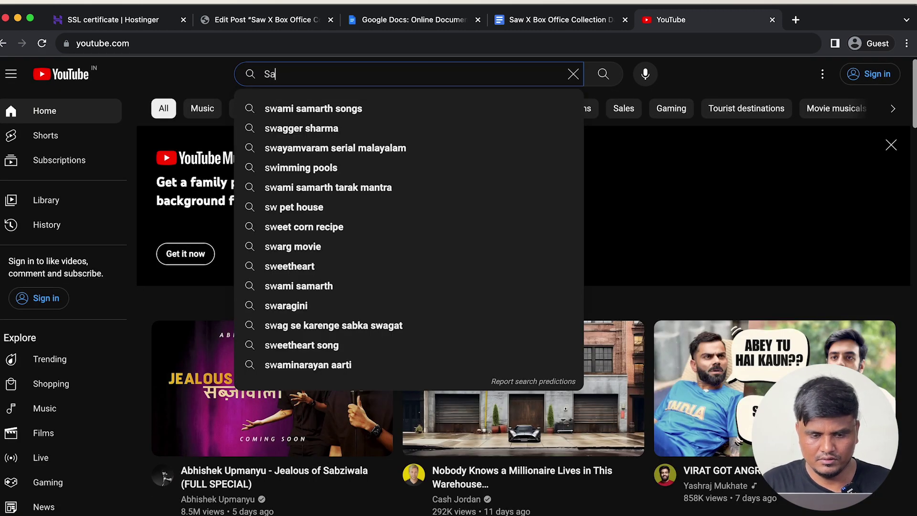
pyautogui.write('w x')
pyautogui.press('Return')
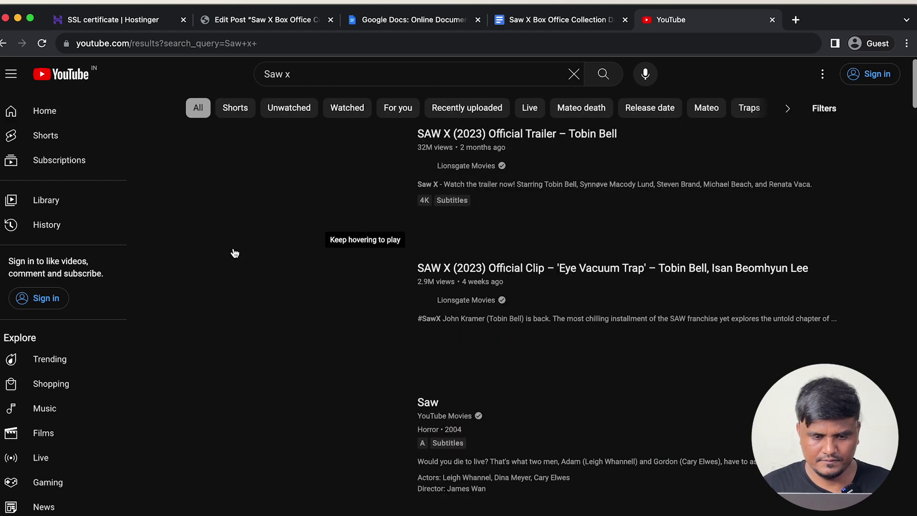
pyautogui.click(249, 201)
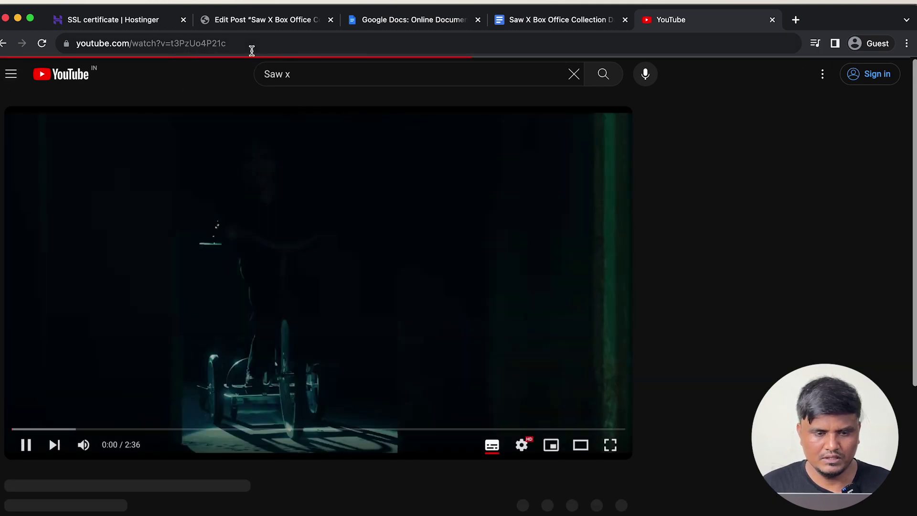
# Copy the trailer's URL, pause the video, and close the YouTube tab
pyautogui.click(252, 50)
pyautogui.press('super+c')
pyautogui.click(272, 260)
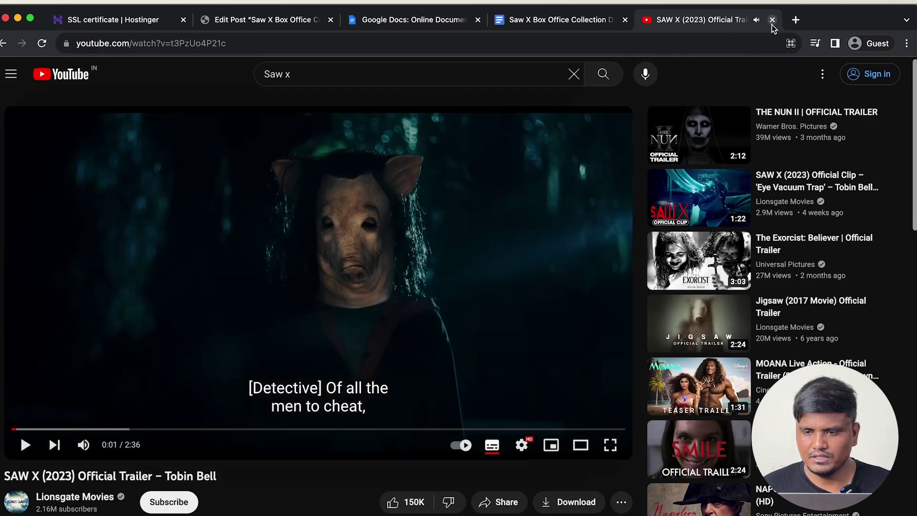
pyautogui.click(772, 19)
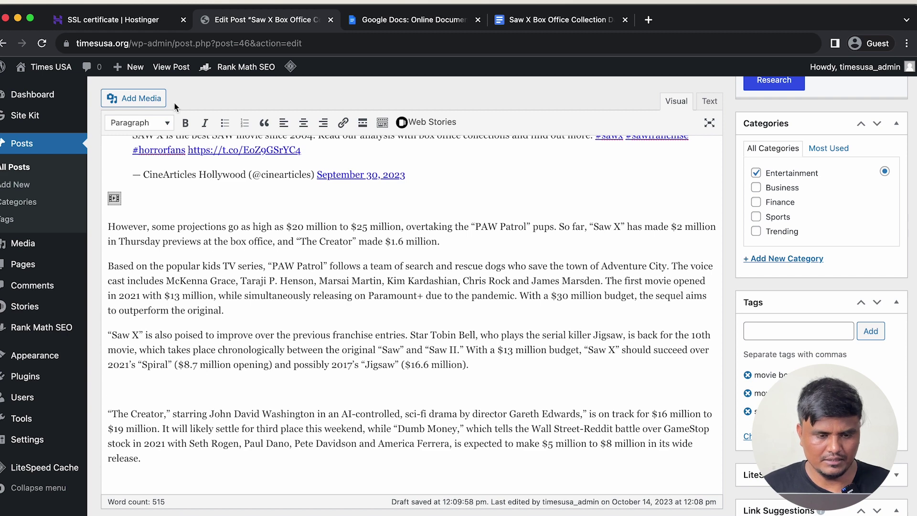
# Embed the Saw X trailer after the Tobin Bell paragraph using Insert from URL with the copied YouTube link
pyautogui.click(160, 99)
pyautogui.click(55, 237)
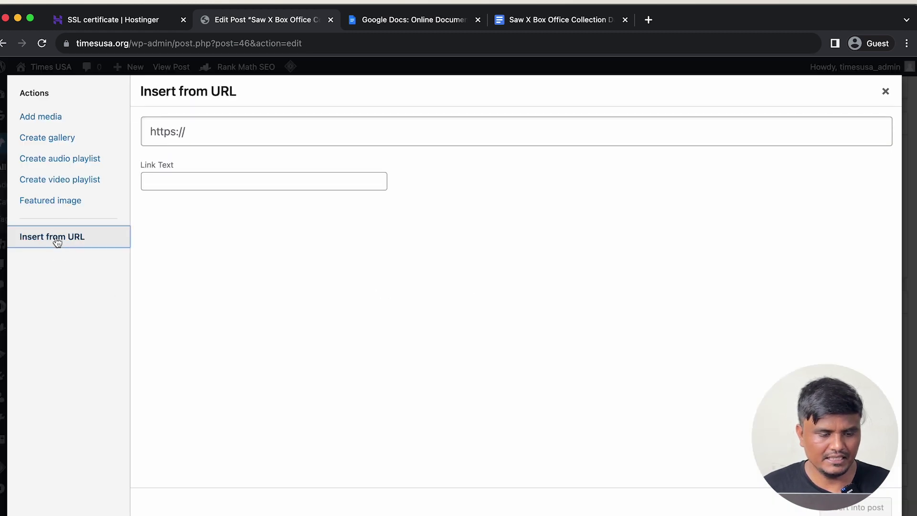
pyautogui.click(237, 135)
pyautogui.press('super+v')
pyautogui.click(854, 507)
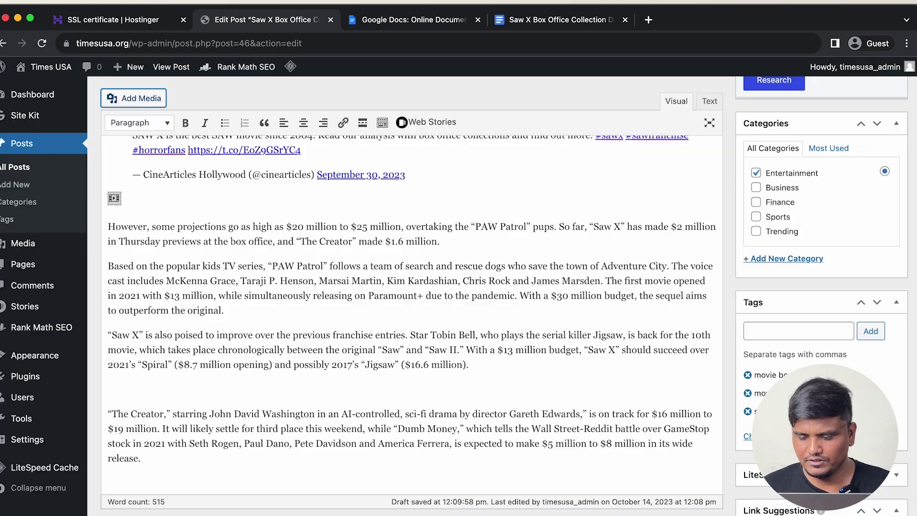
pyautogui.scroll(-10, 412, 343)
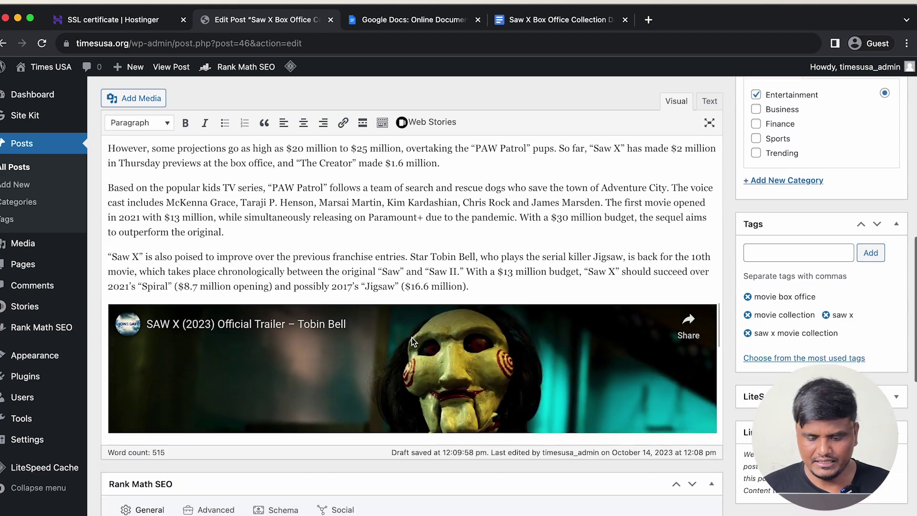
pyautogui.scroll(8, 413, 342)
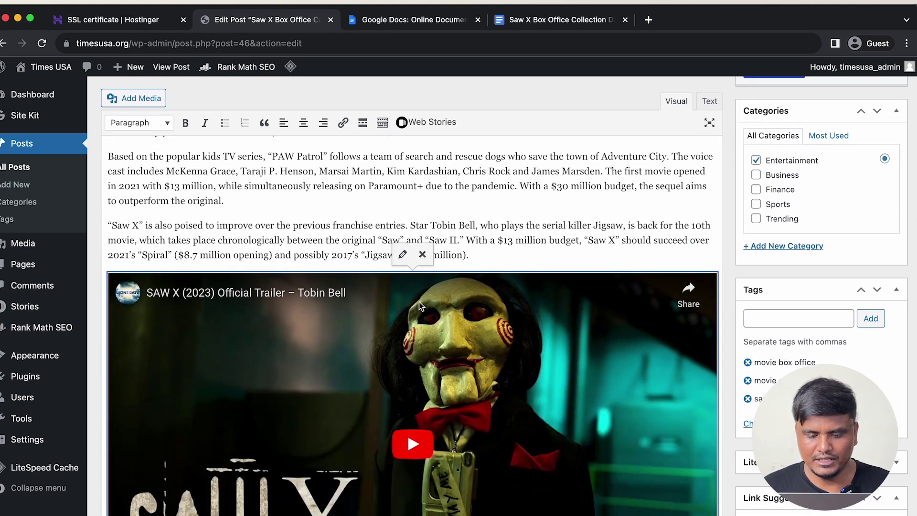
pyautogui.scroll(-6, 419, 302)
pyautogui.scroll(8, 419, 304)
pyautogui.scroll(-8, 419, 301)
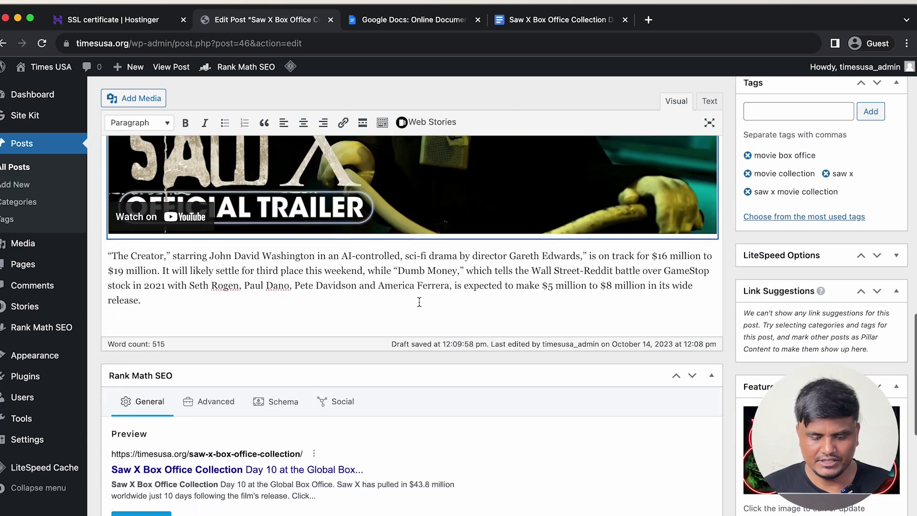
pyautogui.scroll(8, 394, 299)
pyautogui.scroll(10, 394, 299)
pyautogui.scroll(-1, 391, 302)
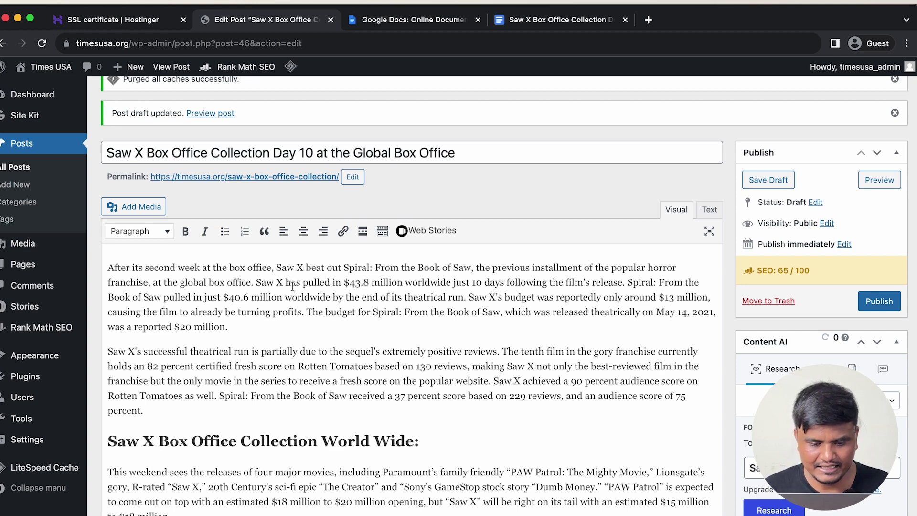
# Bold the phrase 'X has pulled in $43.8 million worldwide just 10 days'
pyautogui.moveTo(278, 284); pyautogui.dragTo(502, 283)
pyautogui.press('super+b')
pyautogui.click(487, 348)
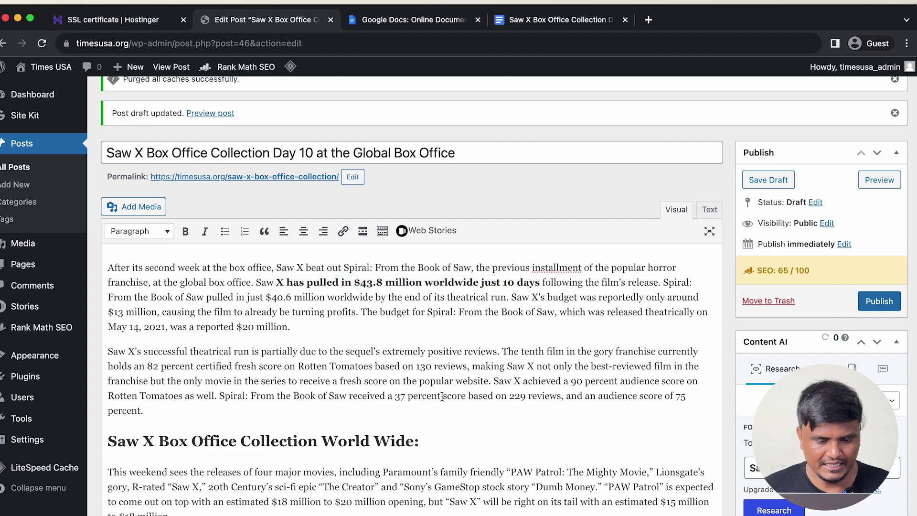
# Review the draft and publish the Saw X post
pyautogui.scroll(-2, 442, 395)
pyautogui.scroll(-10, 441, 396)
pyautogui.scroll(13, 343, 313)
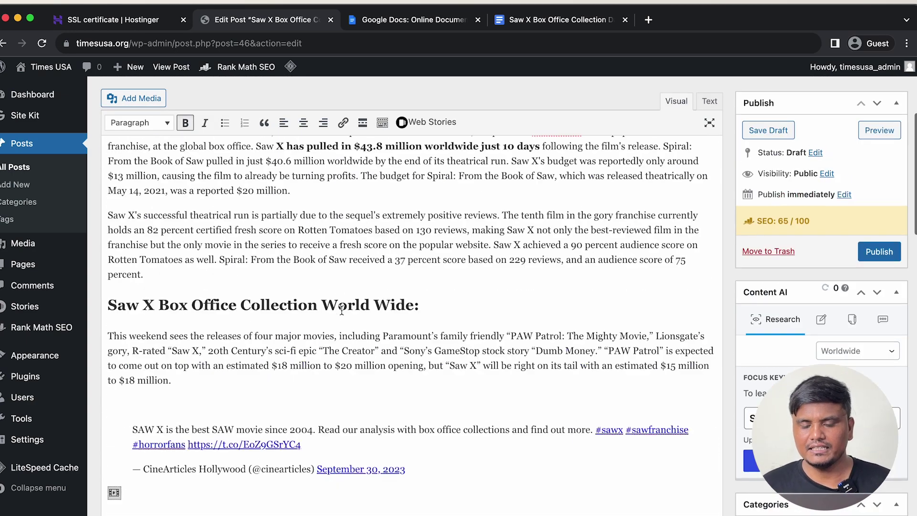
pyautogui.scroll(-3, 343, 313)
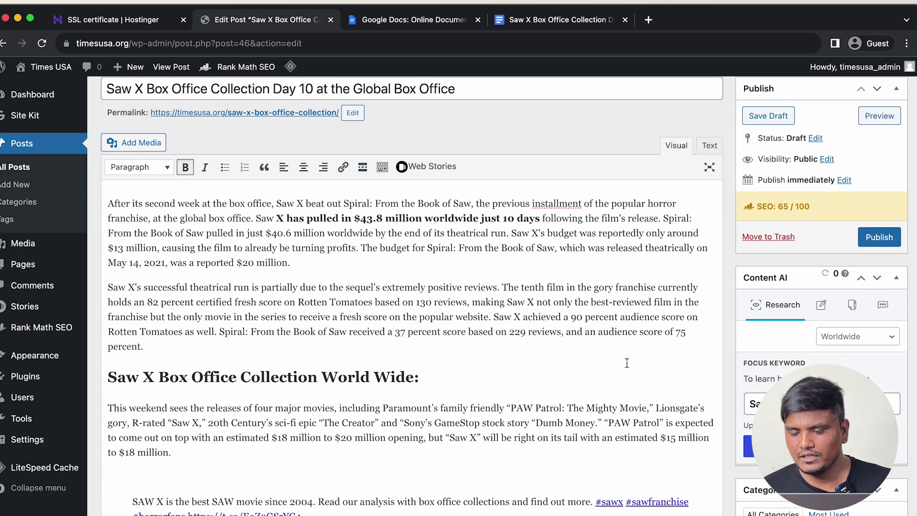
pyautogui.scroll(-4, 627, 363)
pyautogui.scroll(7, 627, 362)
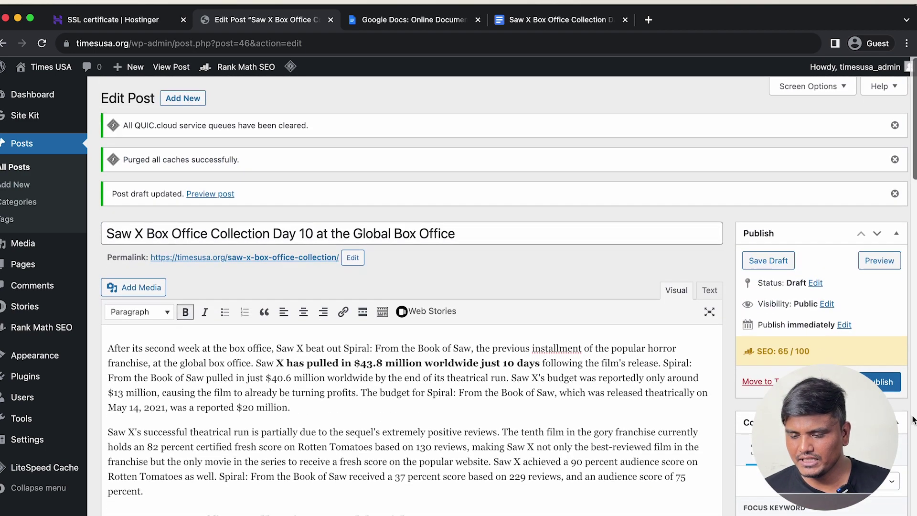
pyautogui.click(881, 385)
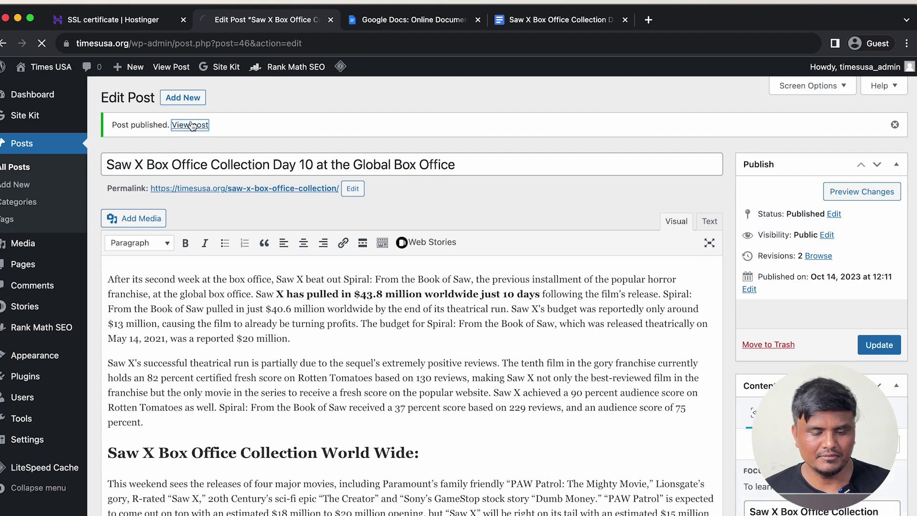
# View the live Saw X post, then check its Entertainment card on the Times USA homepage
pyautogui.click(191, 123)
pyautogui.scroll(-15, 206, 380)
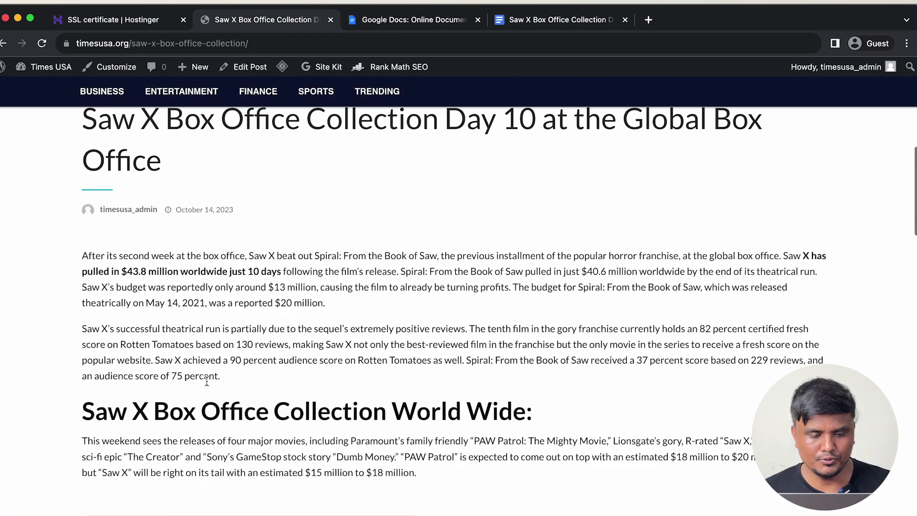
pyautogui.scroll(-20, 206, 380)
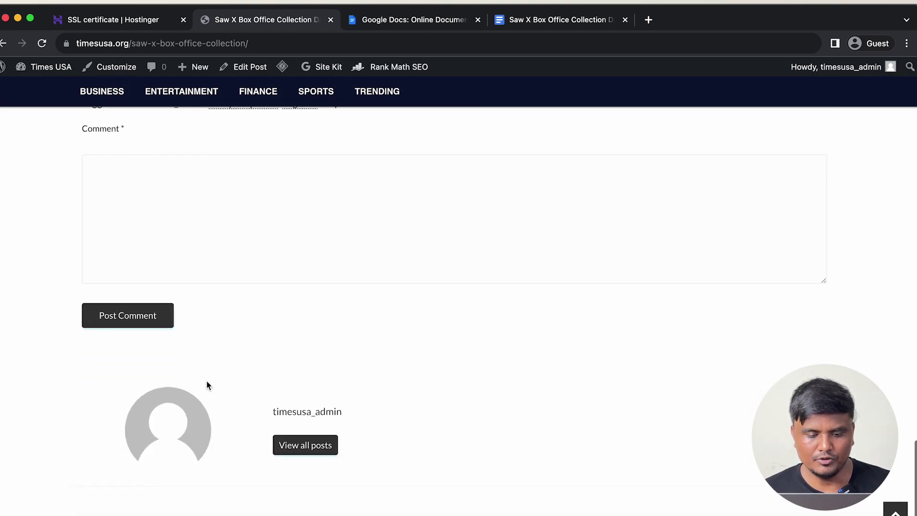
pyautogui.scroll(20, 206, 380)
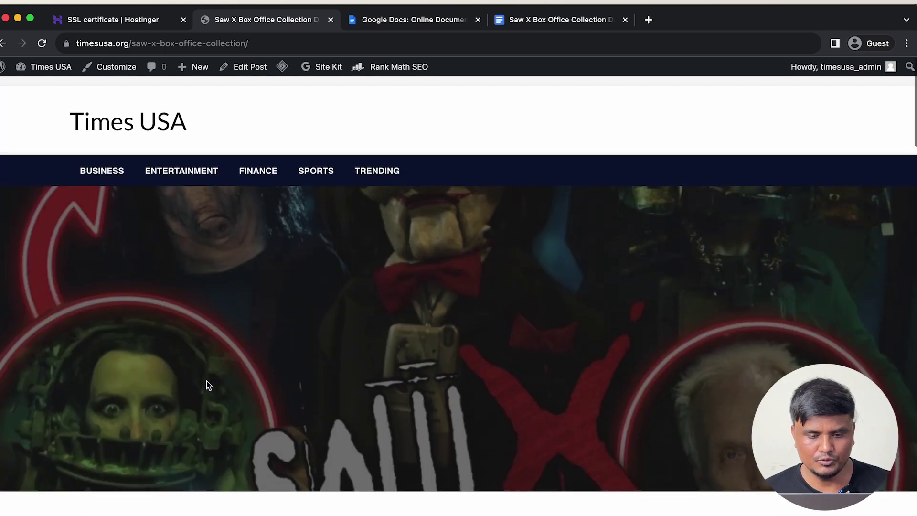
pyautogui.click(127, 115)
pyautogui.scroll(-5, 209, 321)
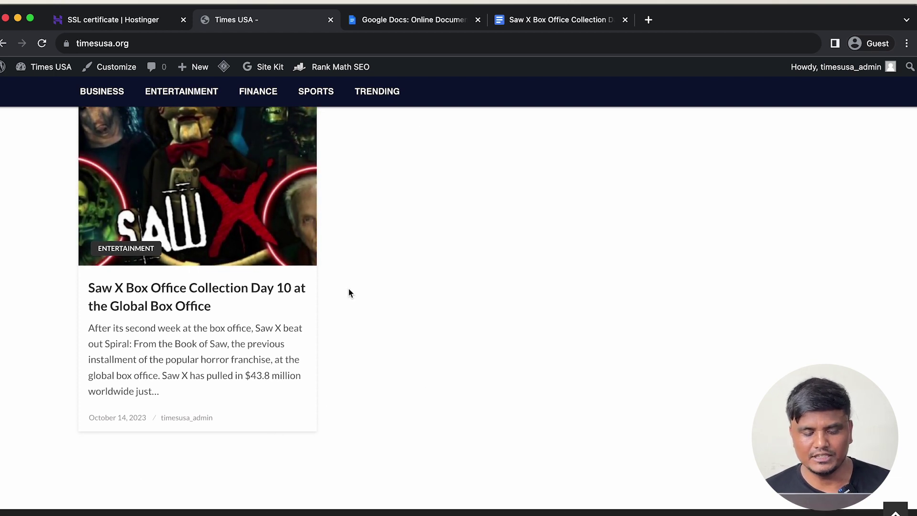
pyautogui.scroll(2, 349, 291)
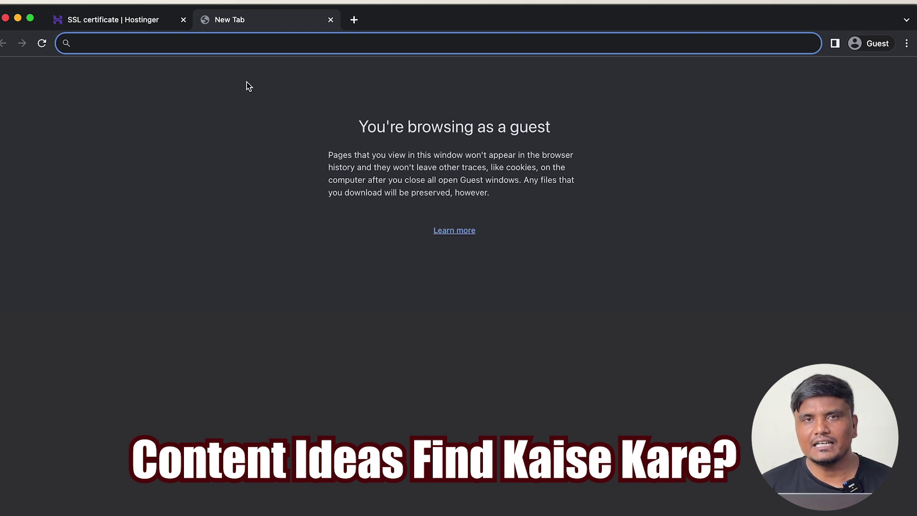
# Open Google Trends Explore and set its country to United States
pyautogui.write('go')
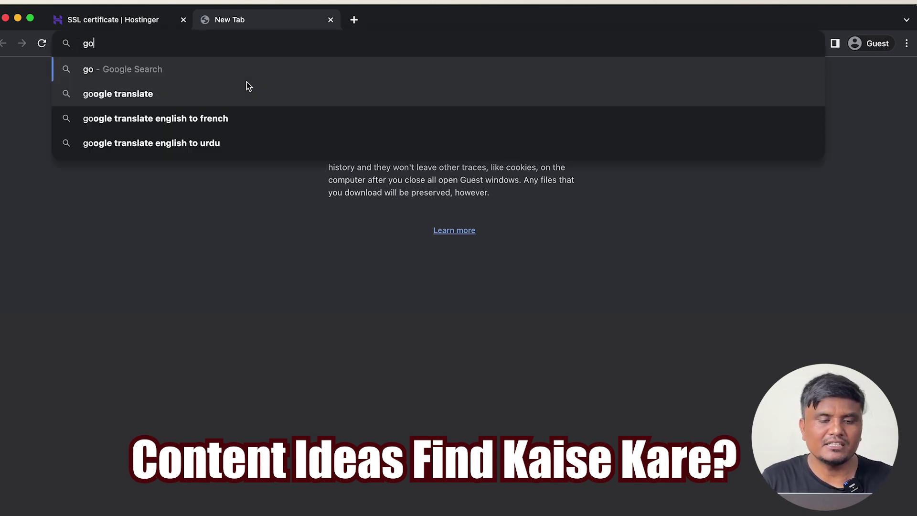
pyautogui.write('ogle trends')
pyautogui.press('Return')
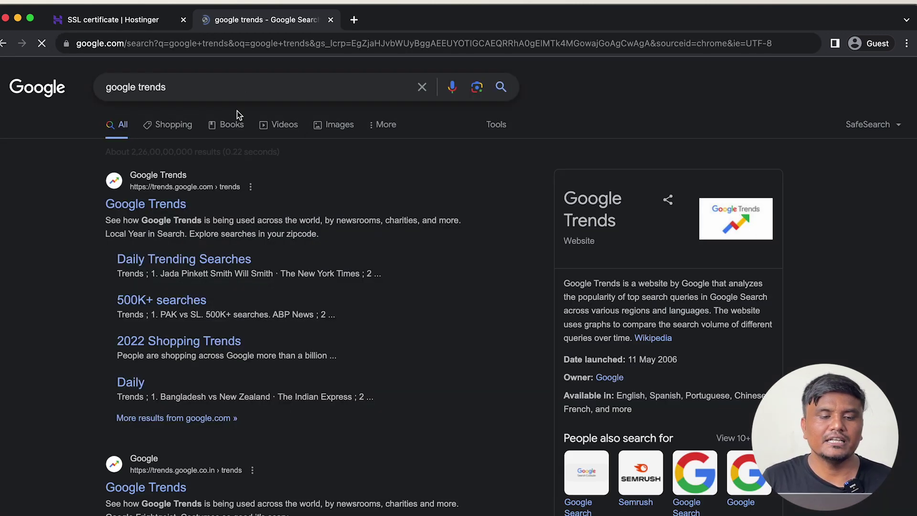
pyautogui.click(146, 204)
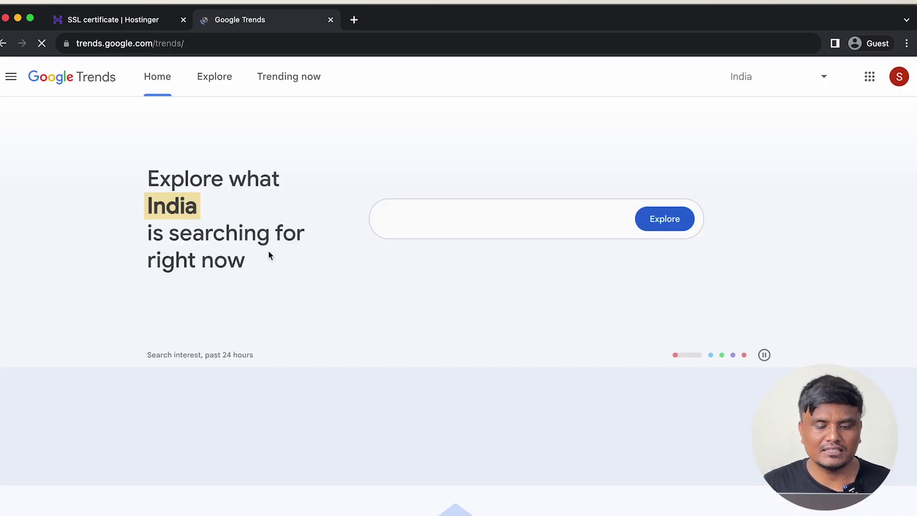
pyautogui.click(214, 76)
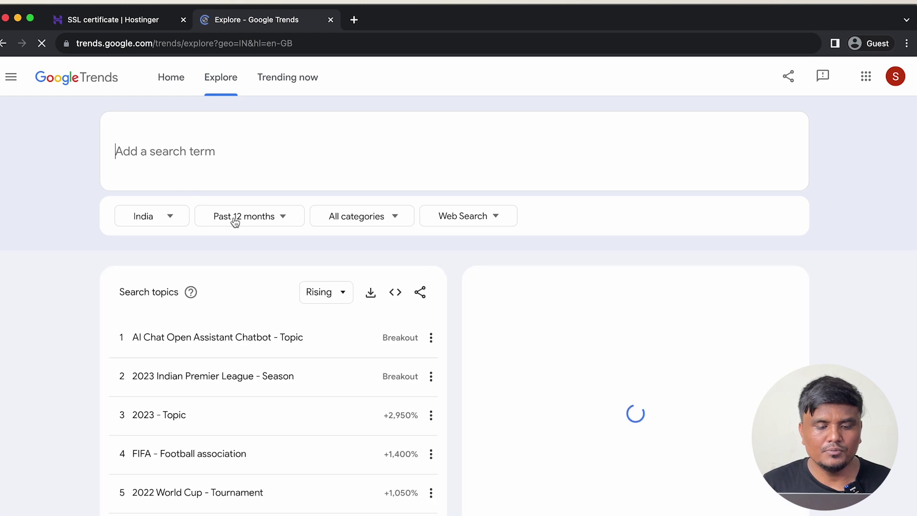
pyautogui.click(160, 221)
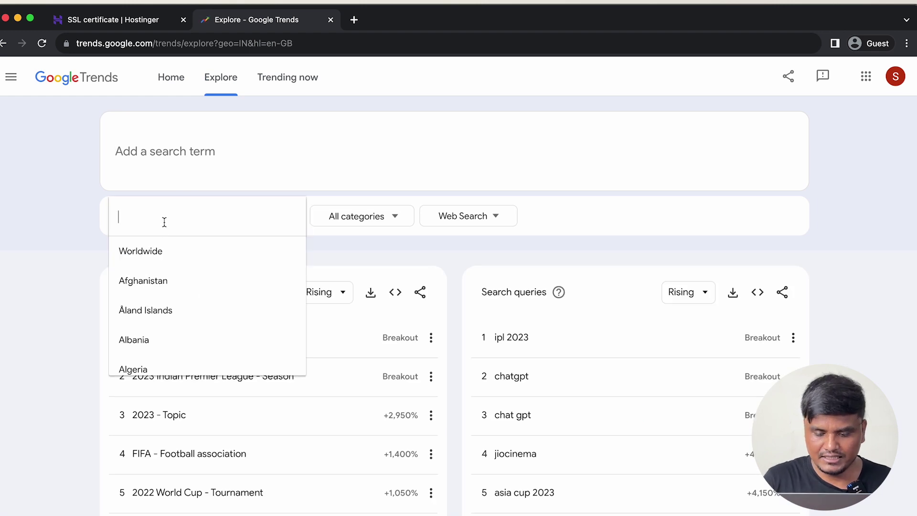
pyautogui.write('USA')
pyautogui.press('BackSpace')
pyautogui.press('BackSpace')
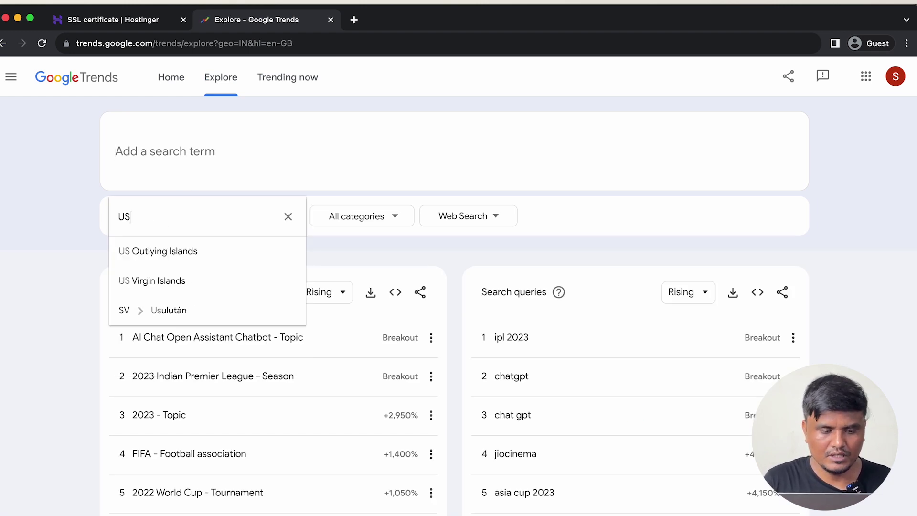
pyautogui.write('nit')
pyautogui.click(158, 305)
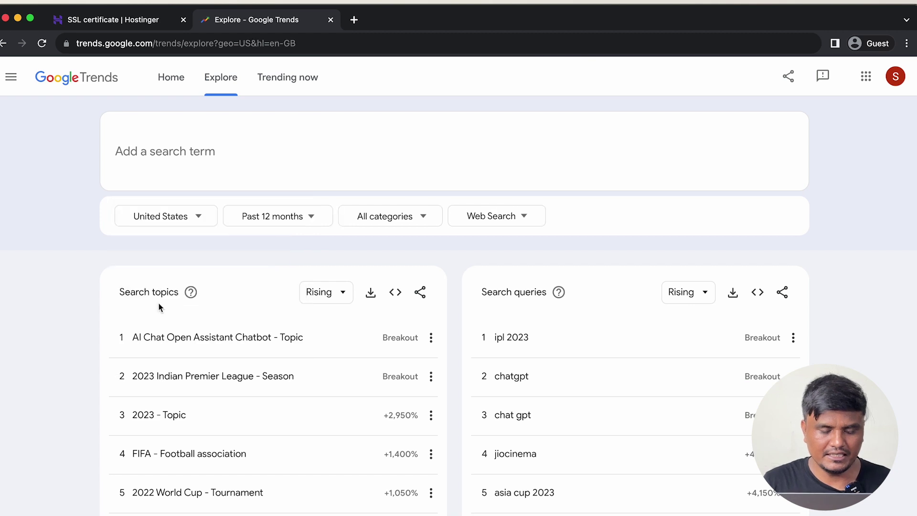
# Page through the rising search queries for the United States
pyautogui.scroll(-2, 278, 345)
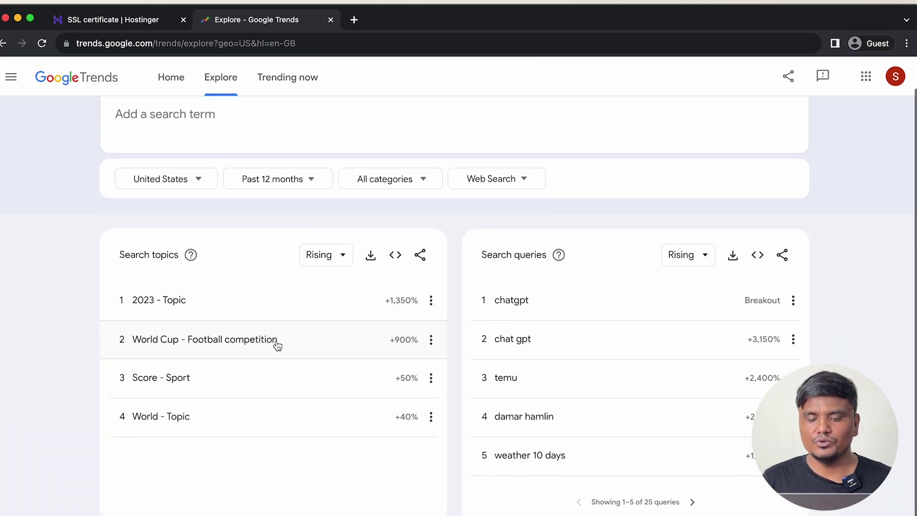
pyautogui.scroll(-1, 525, 411)
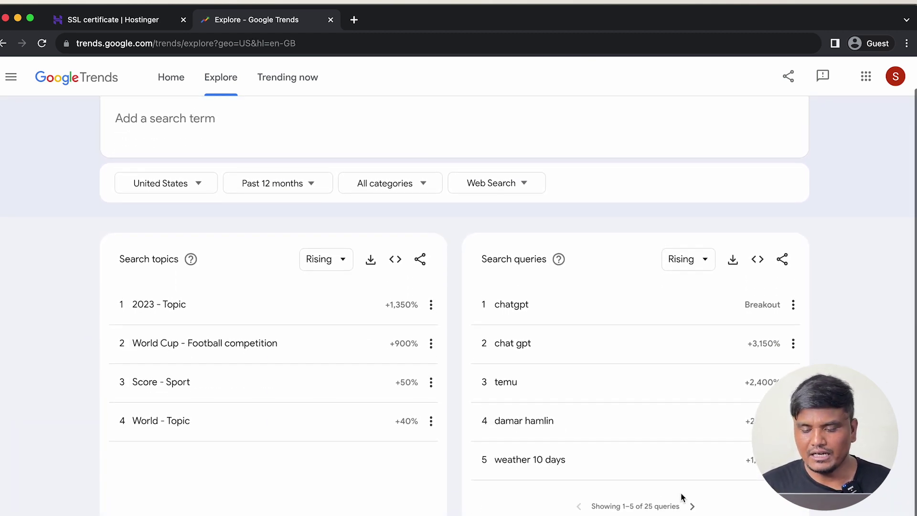
pyautogui.click(694, 505)
pyautogui.click(694, 505)
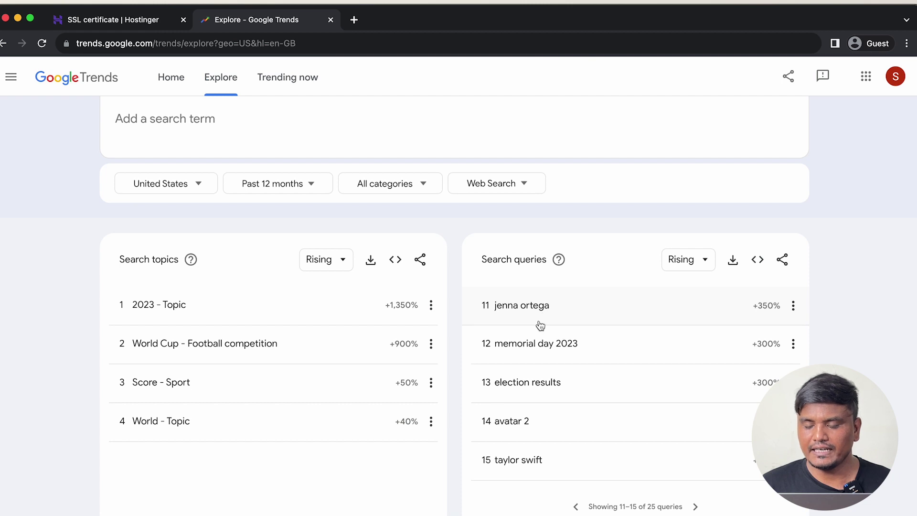
pyautogui.scroll(1, 540, 323)
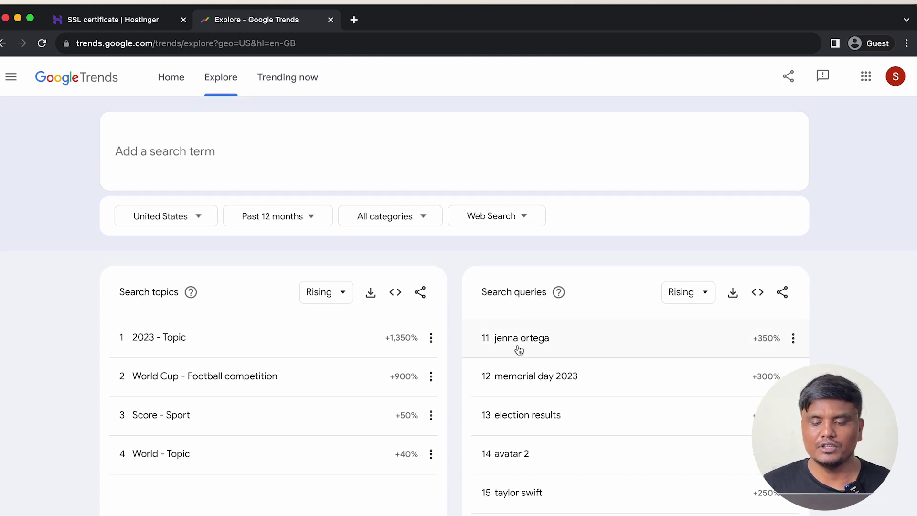
# Show Trending now daily searches for the United States, then replace the page with a blank tab
pyautogui.click(287, 79)
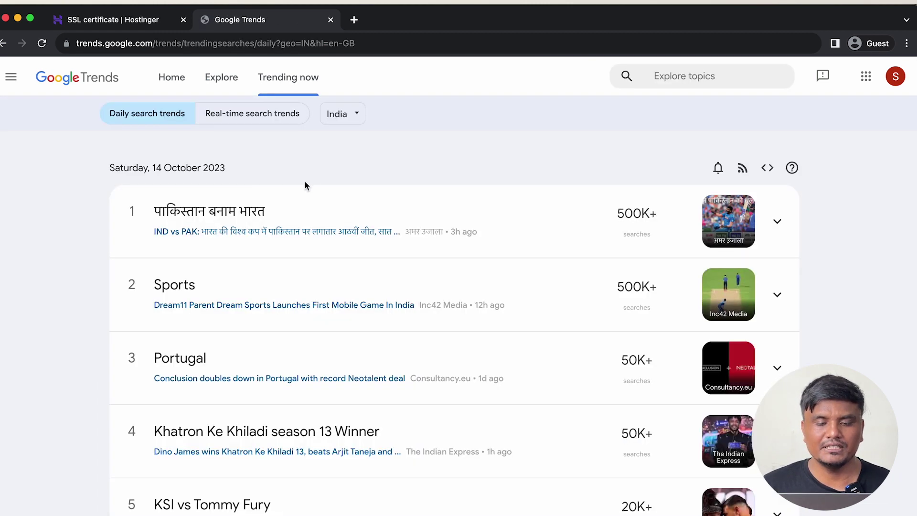
pyautogui.click(330, 118)
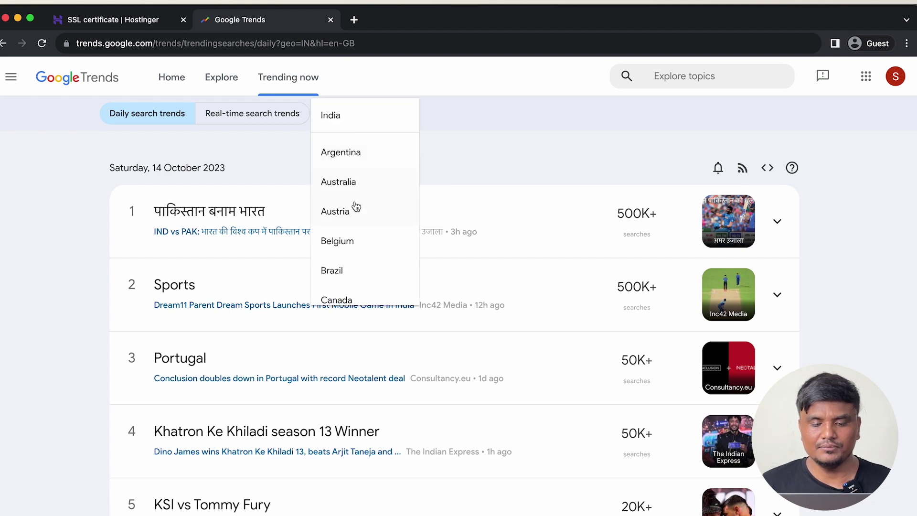
pyautogui.scroll(-5, 356, 206)
pyautogui.scroll(-15, 356, 206)
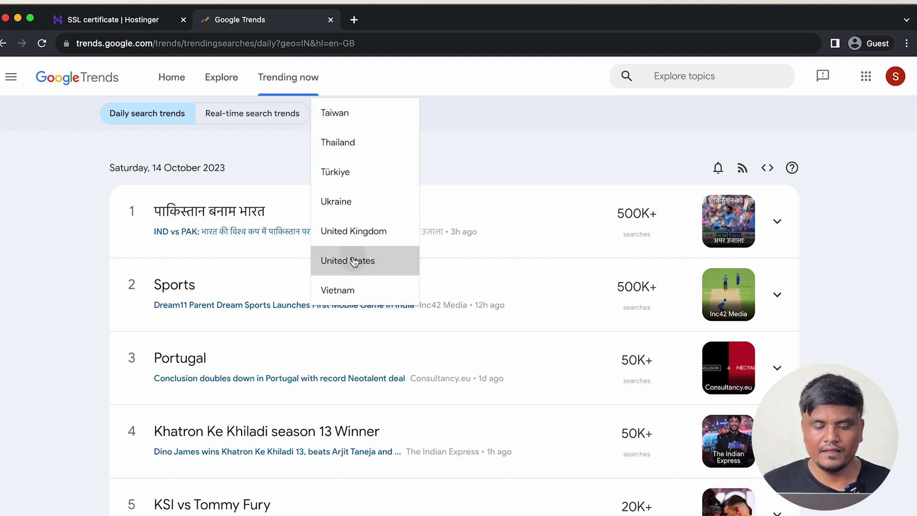
pyautogui.click(354, 260)
pyautogui.rightClick(380, 339)
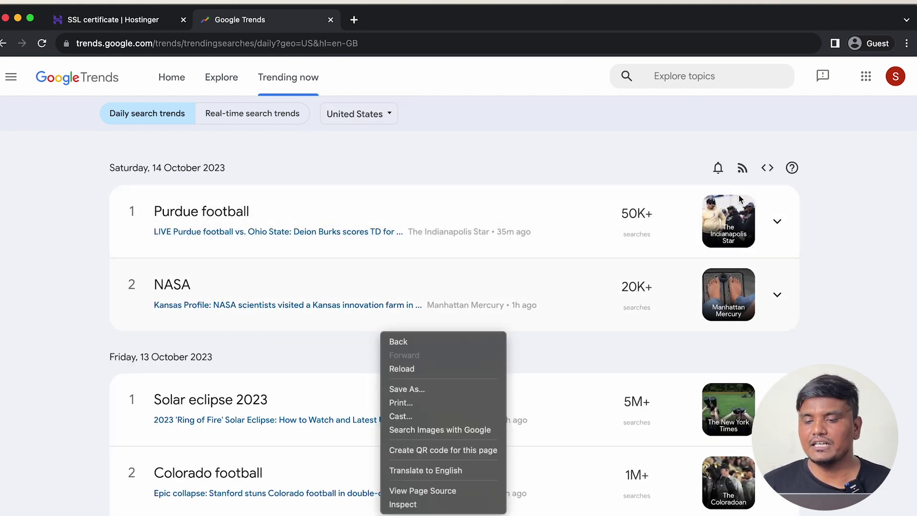
pyautogui.click(354, 20)
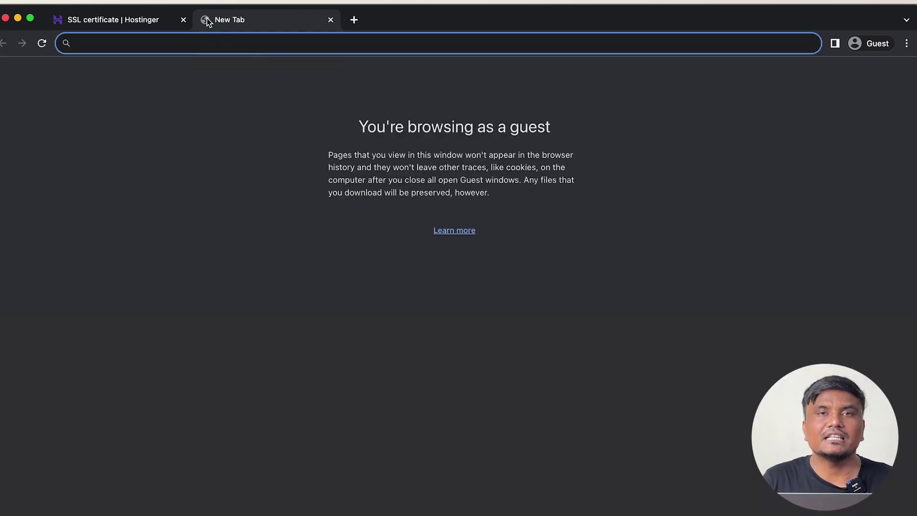
# Open Google Alerts, then search for johnny depp in a new tab using the corrected spelling
pyautogui.write('google alret')
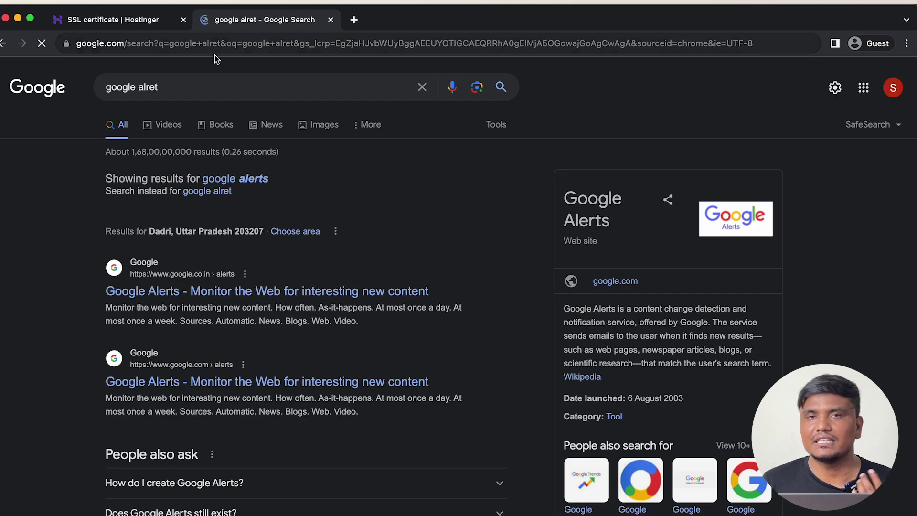
pyautogui.click(245, 297)
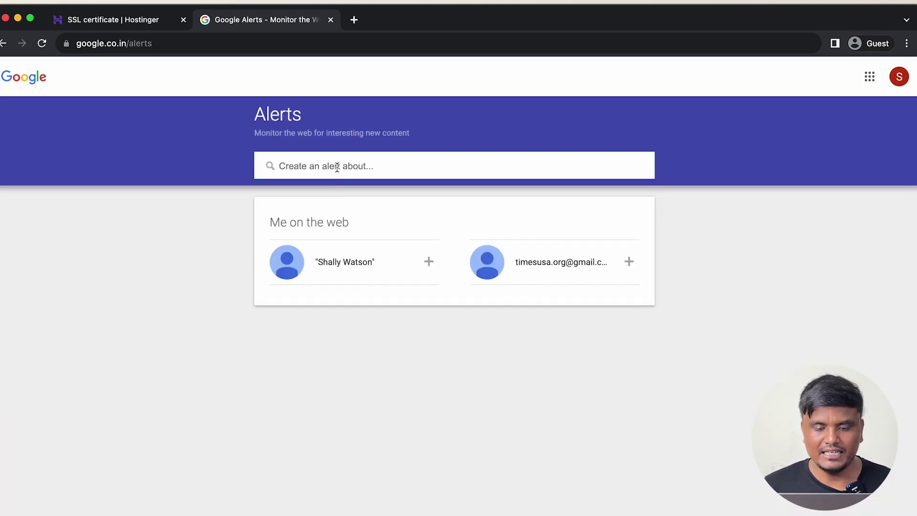
pyautogui.press('super+t')
pyautogui.write('joh')
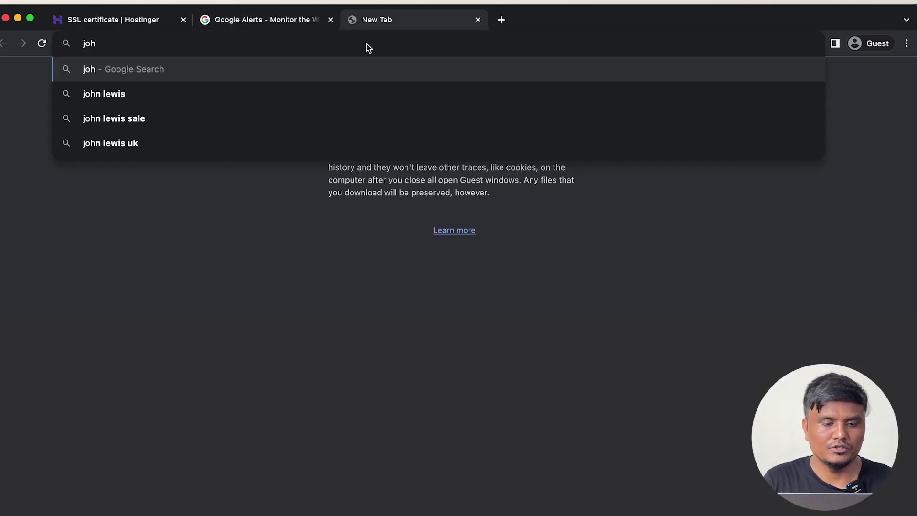
pyautogui.write('ny depp')
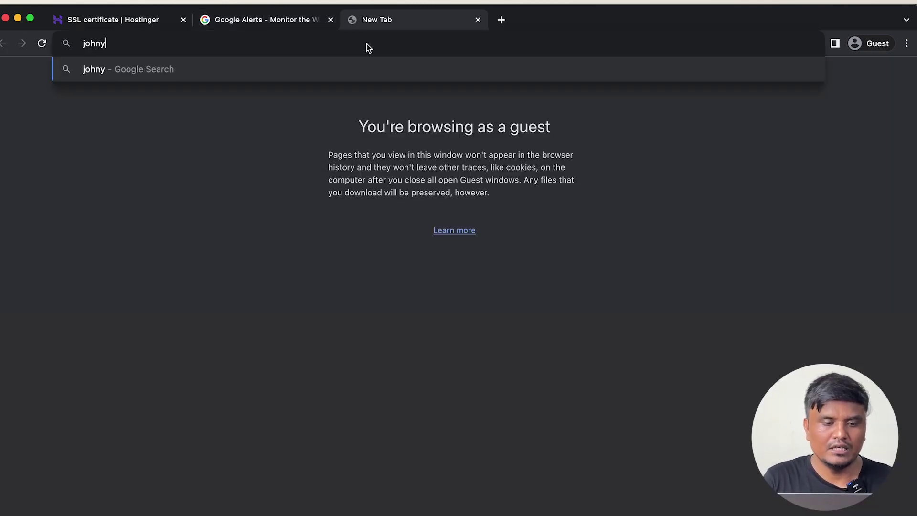
pyautogui.press('Return')
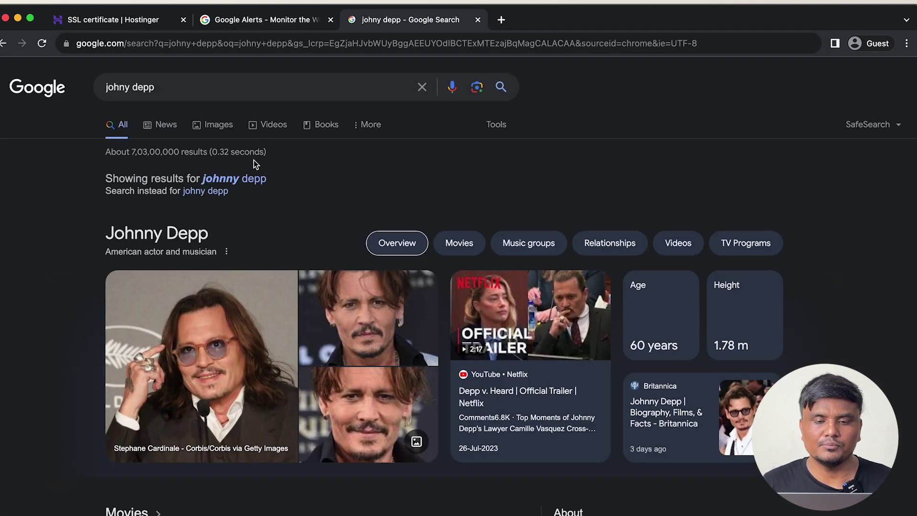
pyautogui.click(186, 98)
pyautogui.click(1, 164)
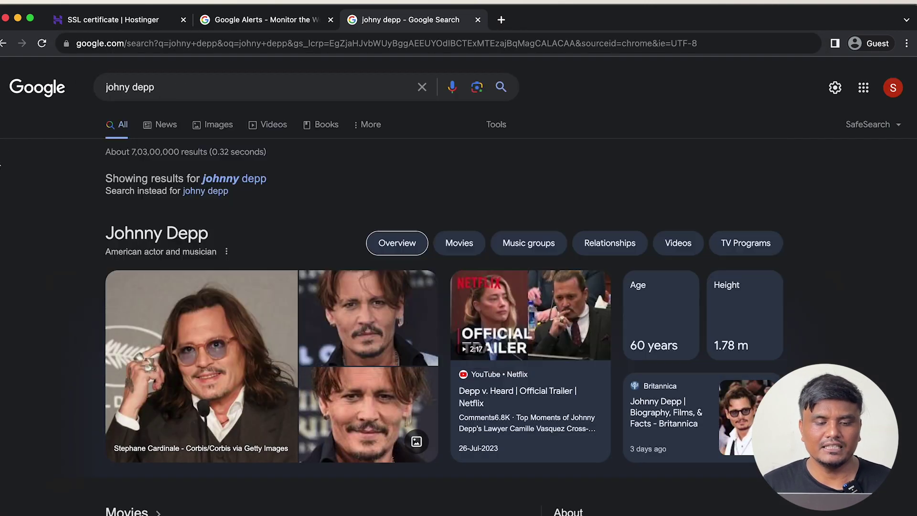
pyautogui.click(224, 178)
# Copy 'johnny depp' from the search results and paste it as the alert topic
pyautogui.tripleClick(178, 87)
pyautogui.hotkey('ctrl', 'c')
pyautogui.click(224, 22)
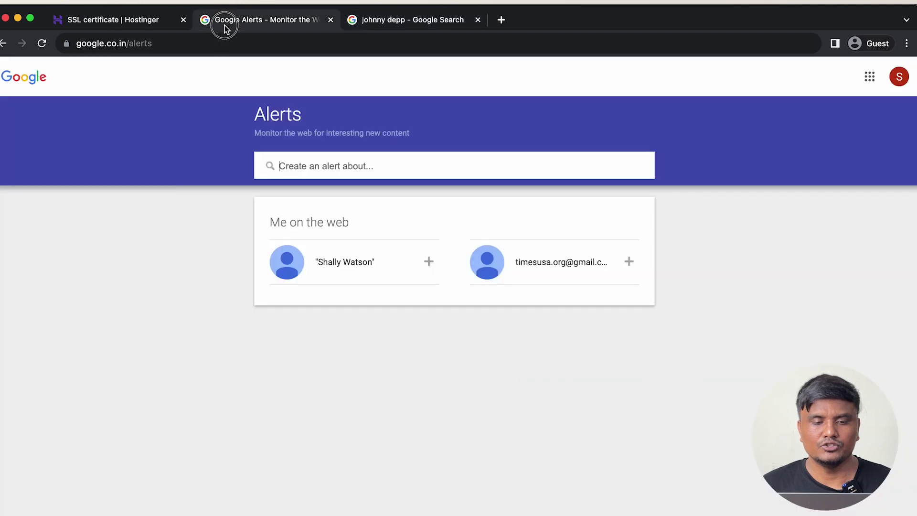
pyautogui.hotkey('ctrl', 'v')
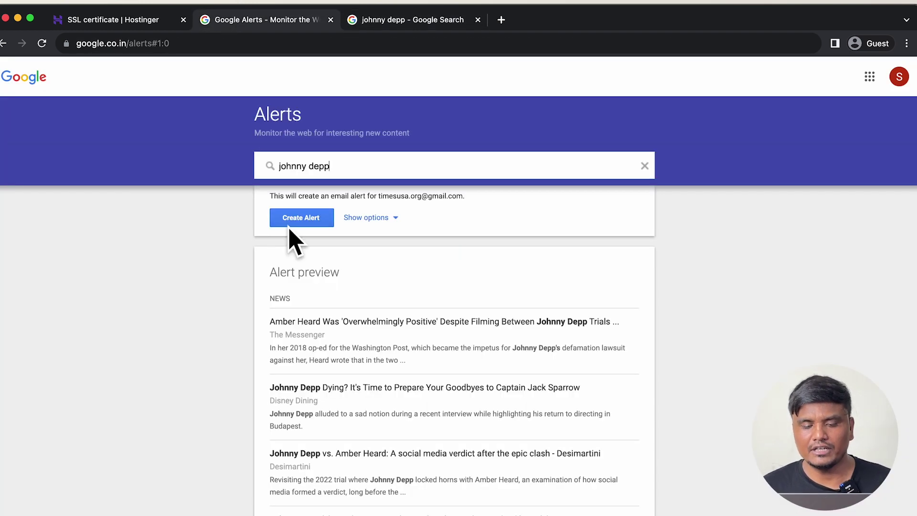
# Create the alert with once a day, Automatic sources, English, and region United States
pyautogui.click(365, 217)
pyautogui.click(379, 210)
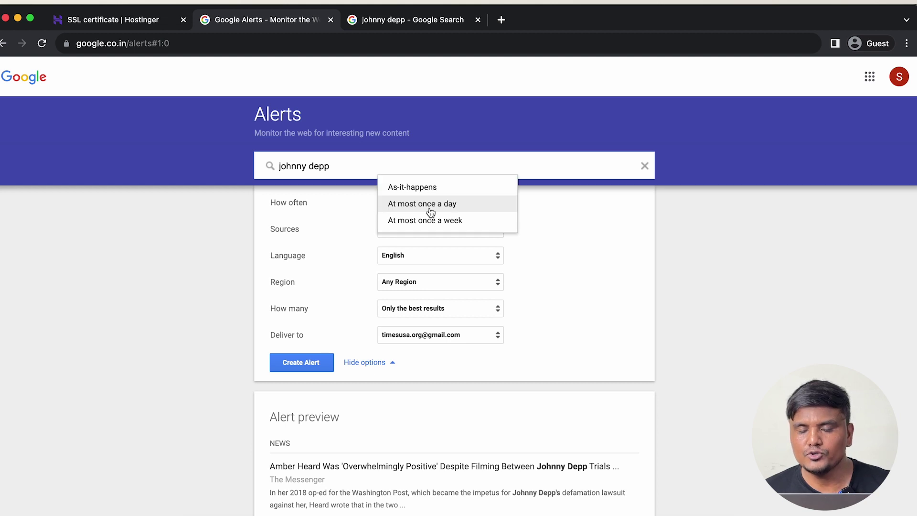
pyautogui.click(345, 238)
pyautogui.click(399, 234)
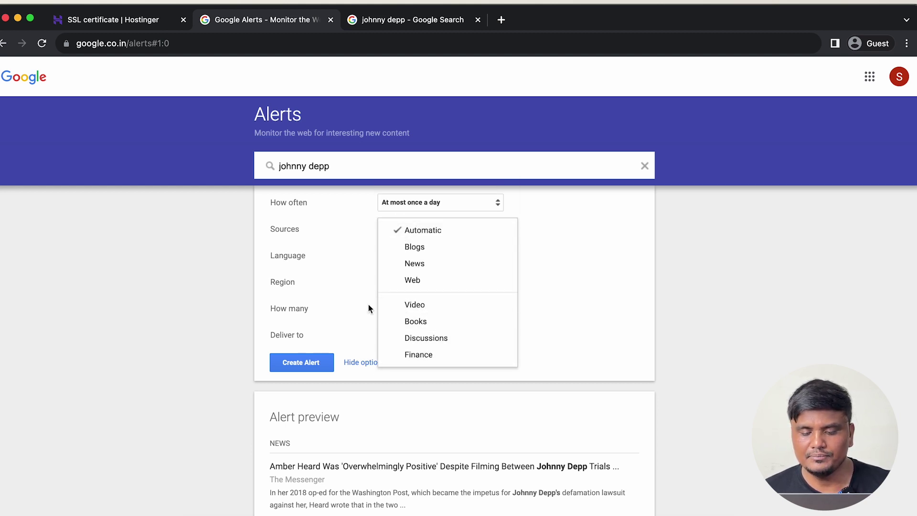
pyautogui.click(350, 290)
pyautogui.click(439, 255)
pyautogui.click(335, 267)
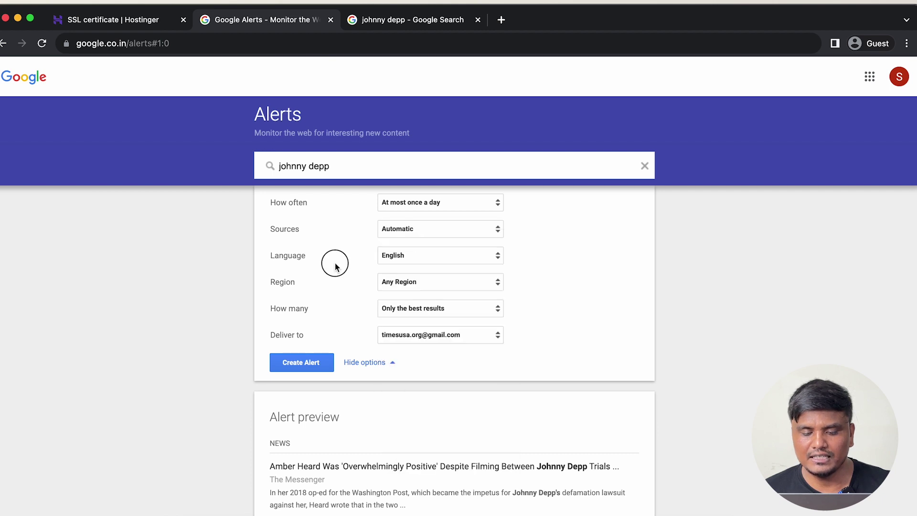
pyautogui.click(380, 285)
pyautogui.scroll(-10, 407, 332)
pyautogui.scroll(-20, 409, 444)
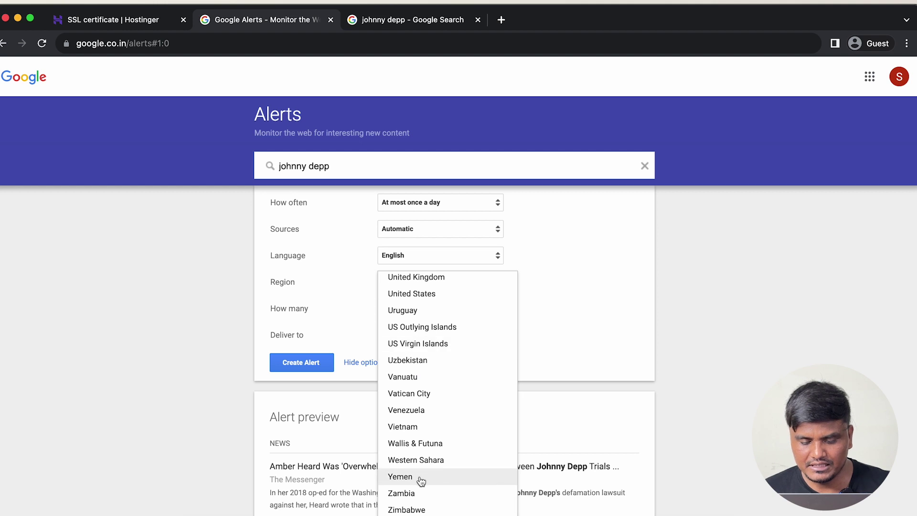
pyautogui.scroll(5, 424, 420)
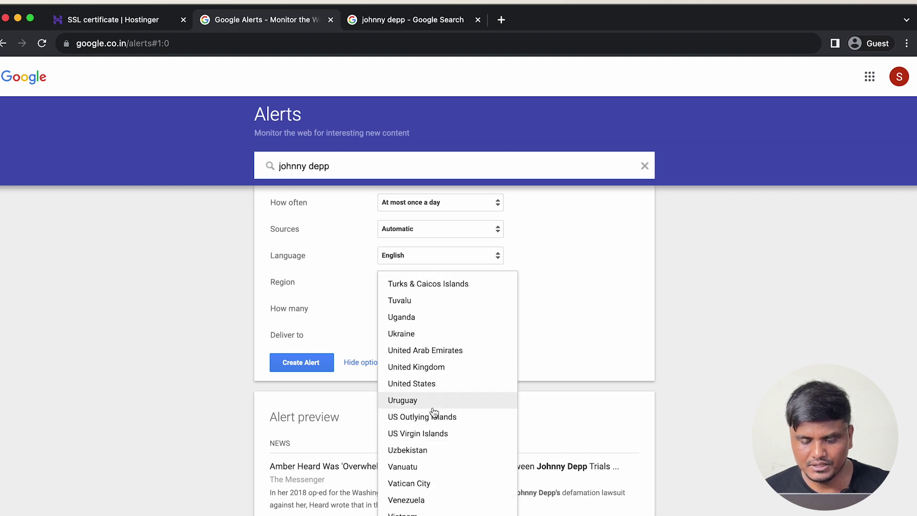
pyautogui.click(430, 383)
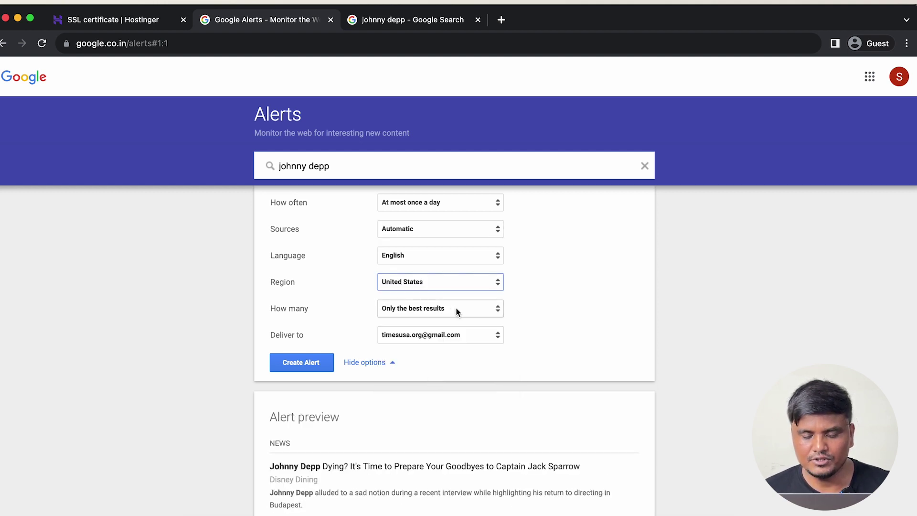
pyautogui.click(317, 362)
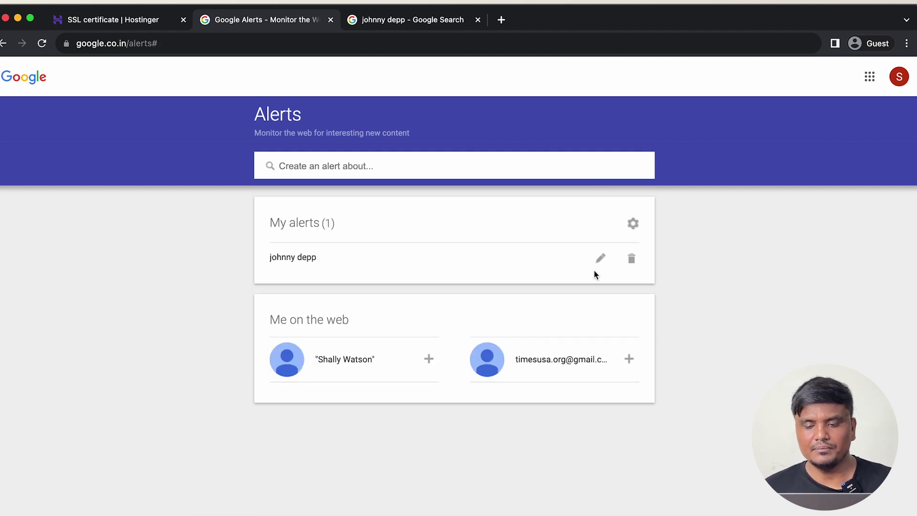
# Set a fixed 9:00 AM delivery time for all alerts and save
pyautogui.click(632, 227)
pyautogui.click(352, 254)
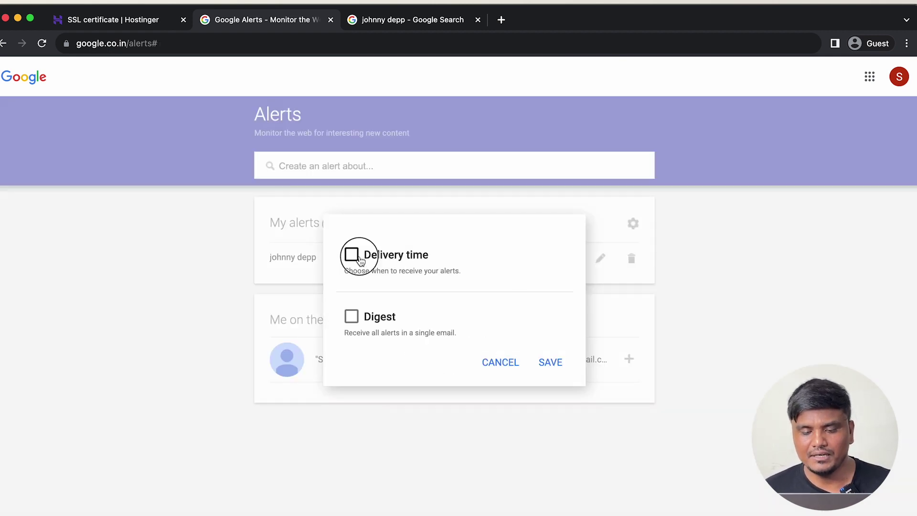
pyautogui.click(431, 293)
pyautogui.scroll(-5, 444, 383)
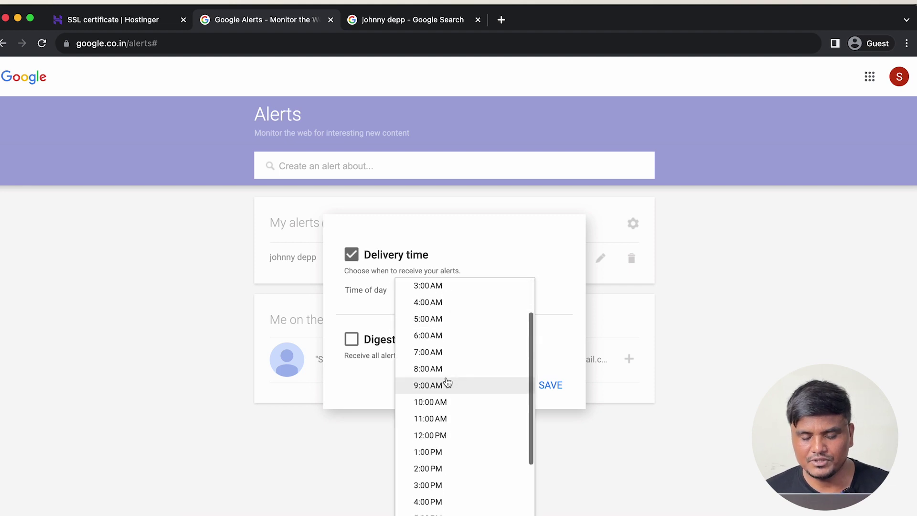
pyautogui.scroll(3, 442, 399)
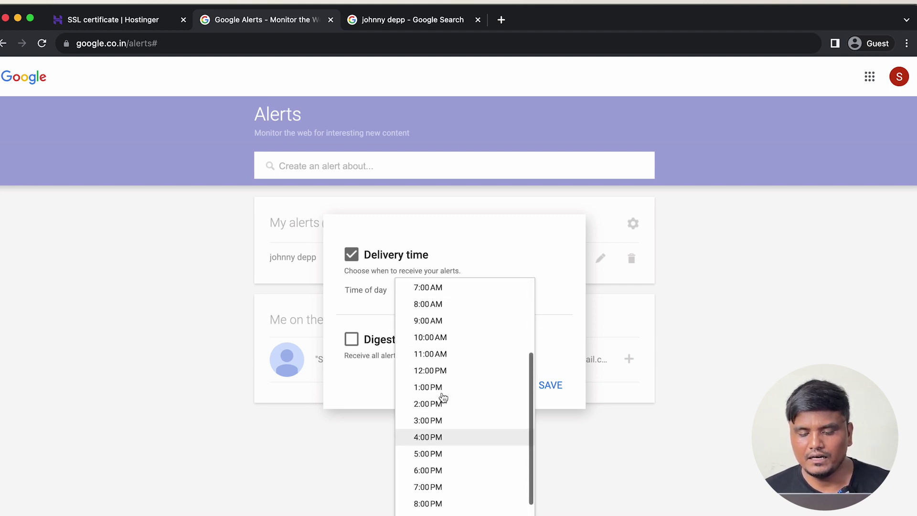
pyautogui.scroll(1, 444, 389)
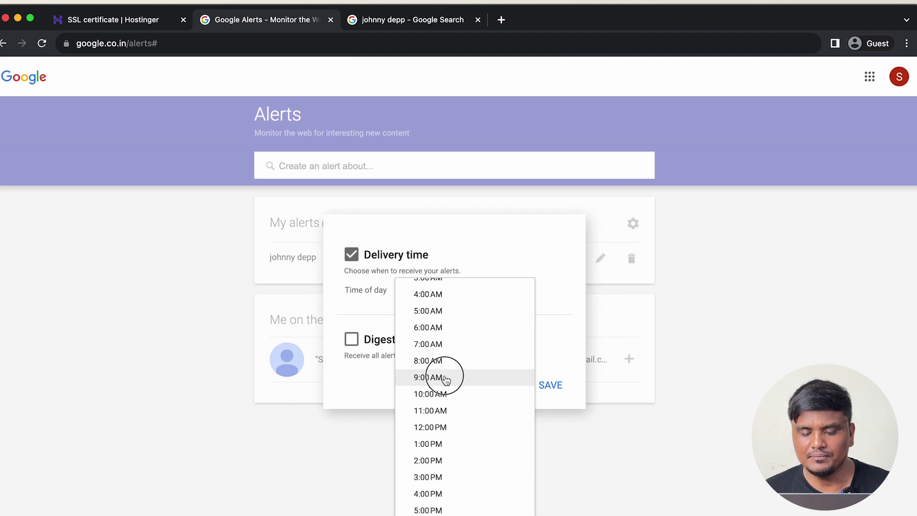
pyautogui.click(444, 375)
pyautogui.click(548, 384)
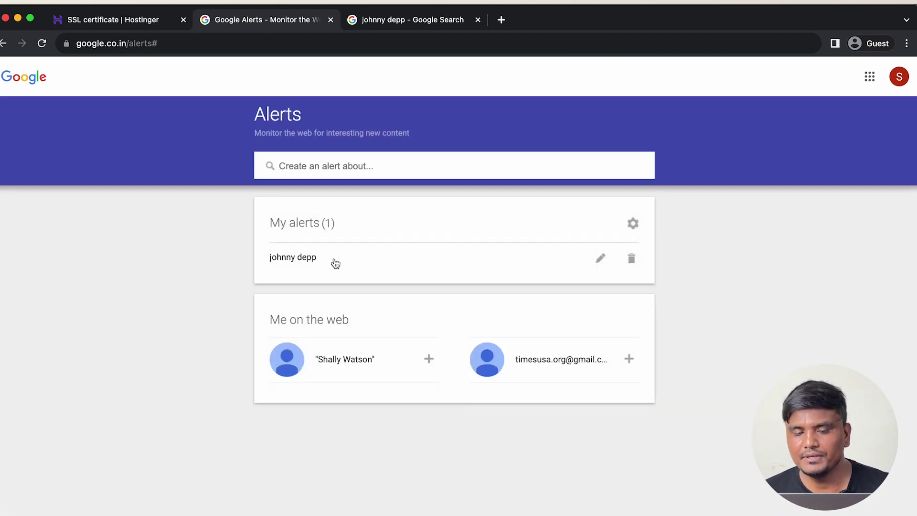
pyautogui.click(295, 168)
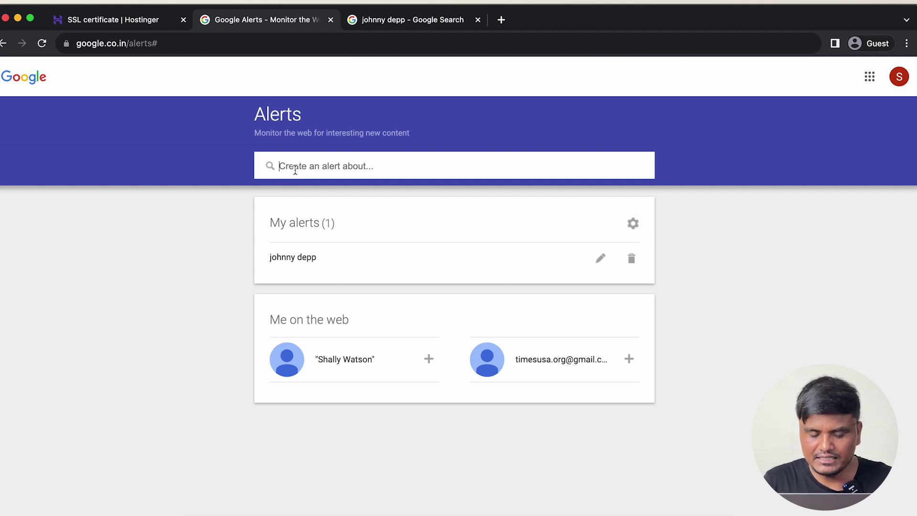
# Create a Movie alert, restrict its region to United States, and resave the delivery settings
pyautogui.write('Movie')
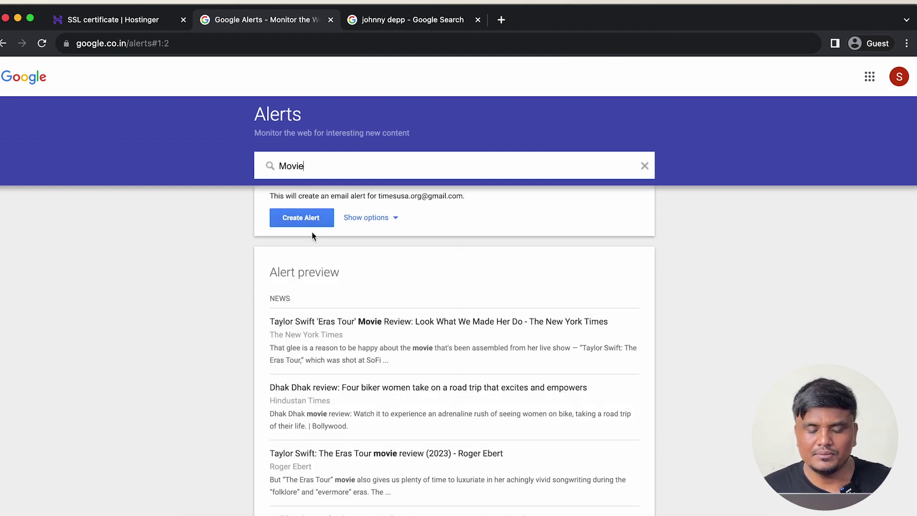
pyautogui.click(302, 217)
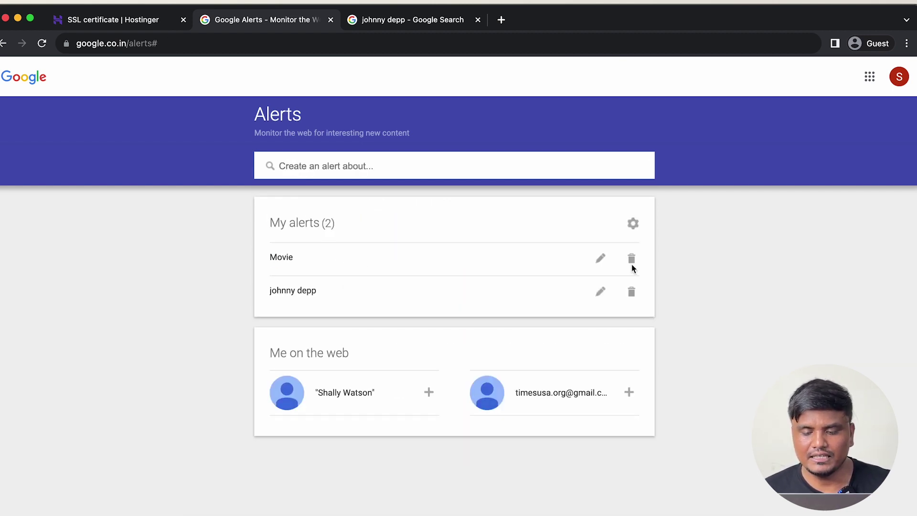
pyautogui.click(601, 259)
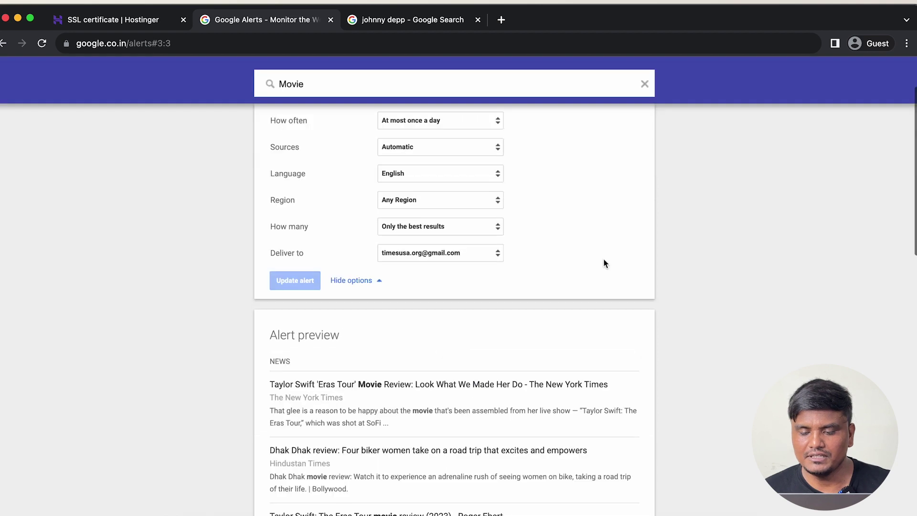
pyautogui.scroll(1, 410, 238)
pyautogui.click(411, 238)
pyautogui.scroll(-20, 436, 342)
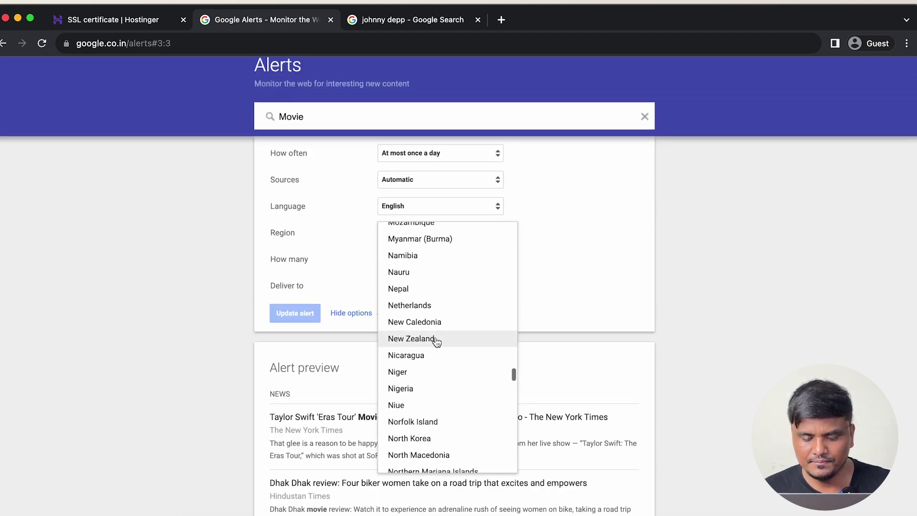
pyautogui.scroll(2, 434, 340)
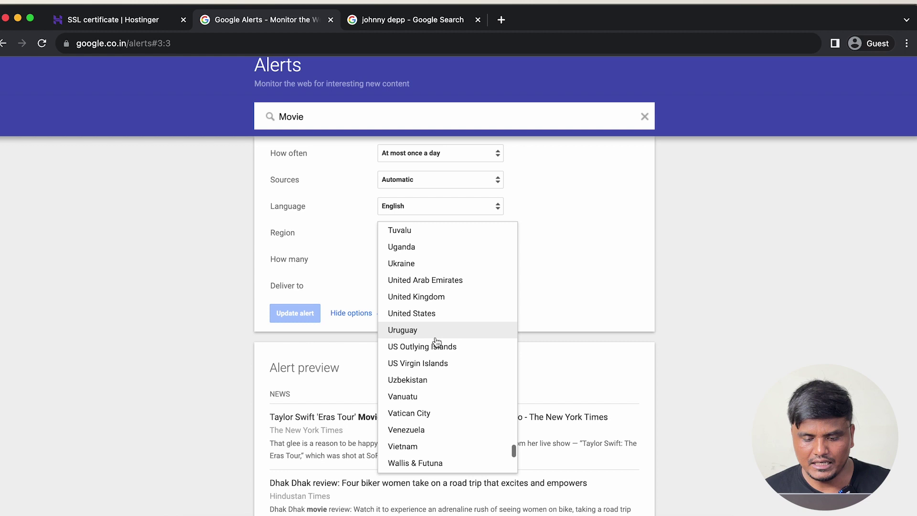
pyautogui.click(427, 311)
pyautogui.scroll(2, 388, 247)
pyautogui.click(296, 355)
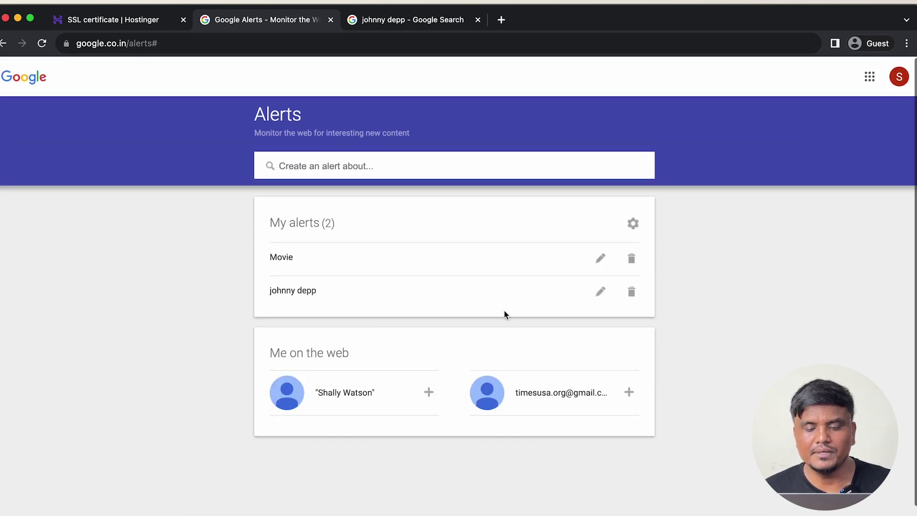
pyautogui.click(632, 223)
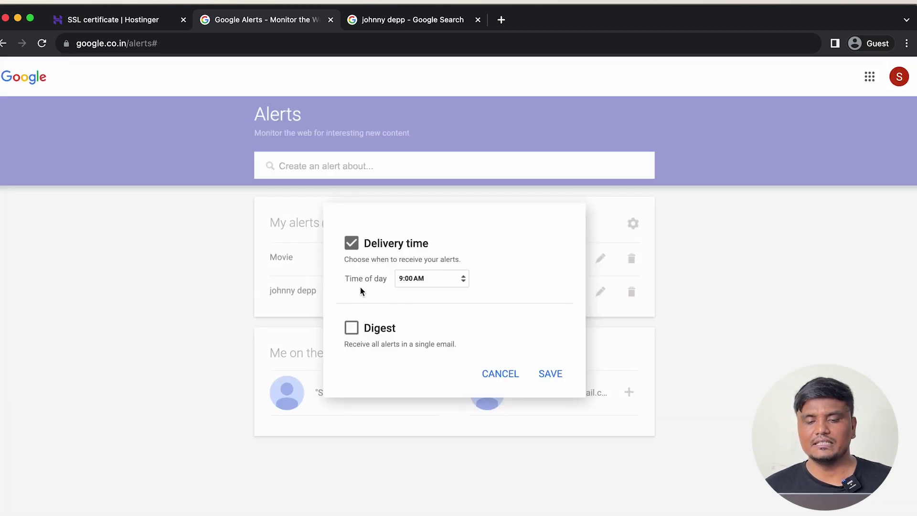
pyautogui.click(539, 373)
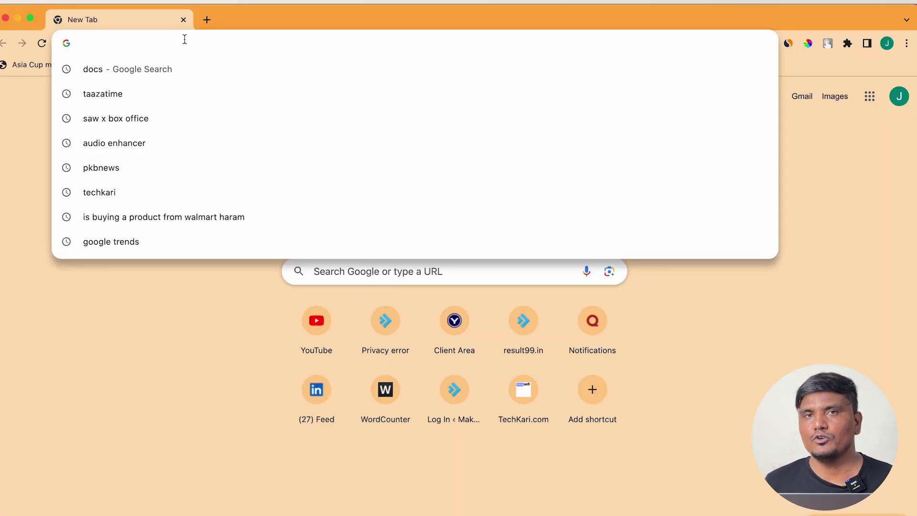
# Search Google for 'Redit' to find the Reddit site
pyautogui.write('Redit')
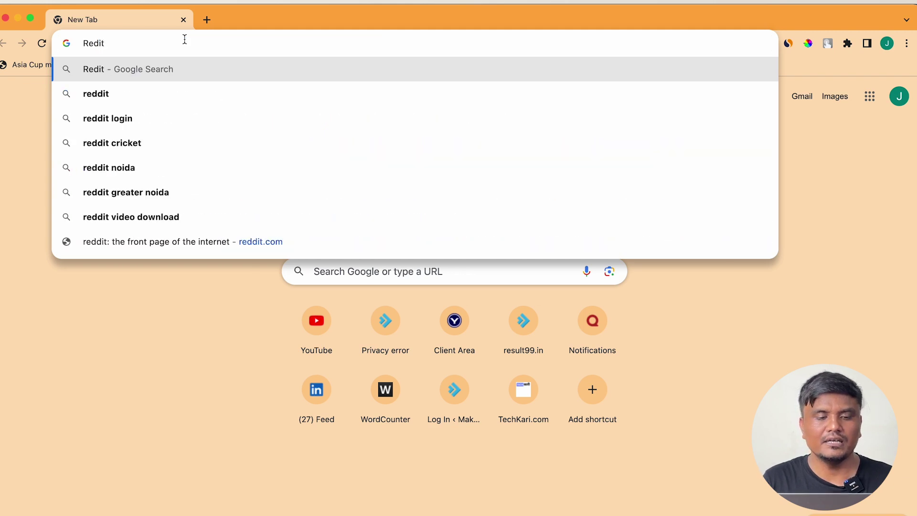
pyautogui.press('Return')
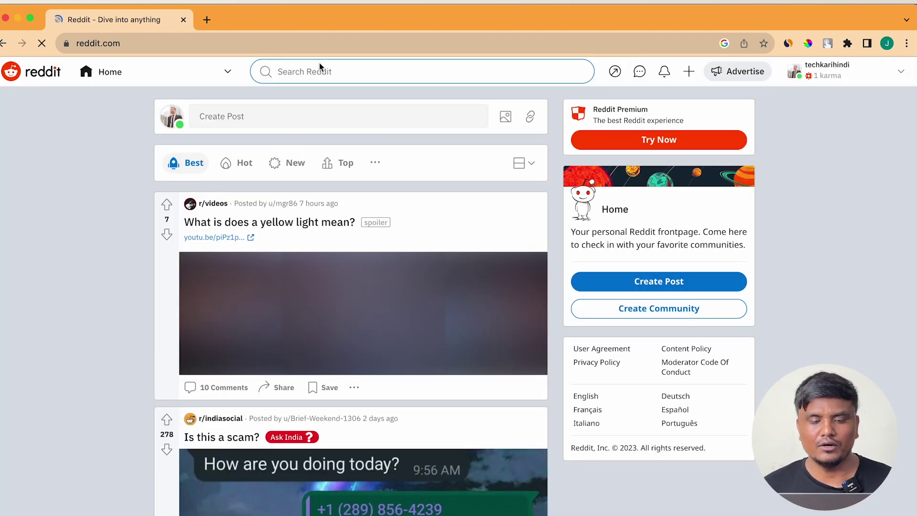
# Search Reddit for 'movie' and skim through the results
pyautogui.click(318, 71)
pyautogui.write('movie')
pyautogui.press('Return')
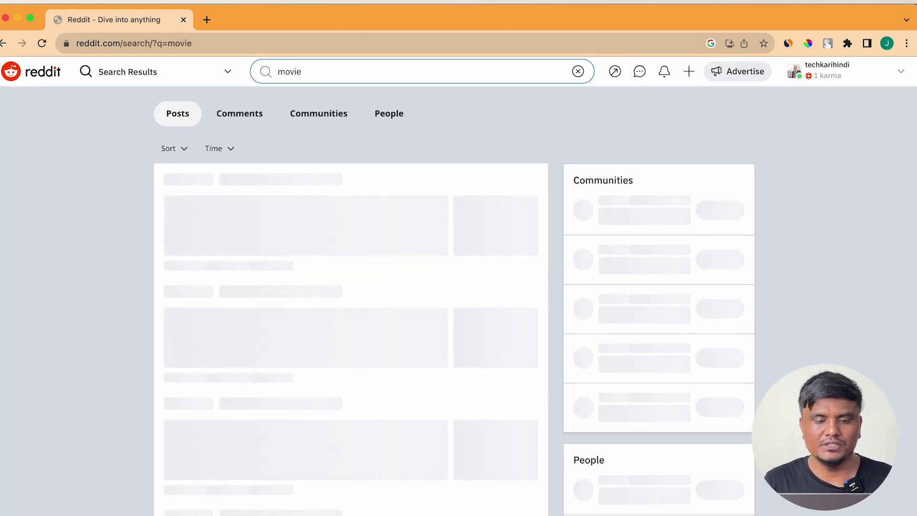
pyautogui.scroll(-1, 213, 320)
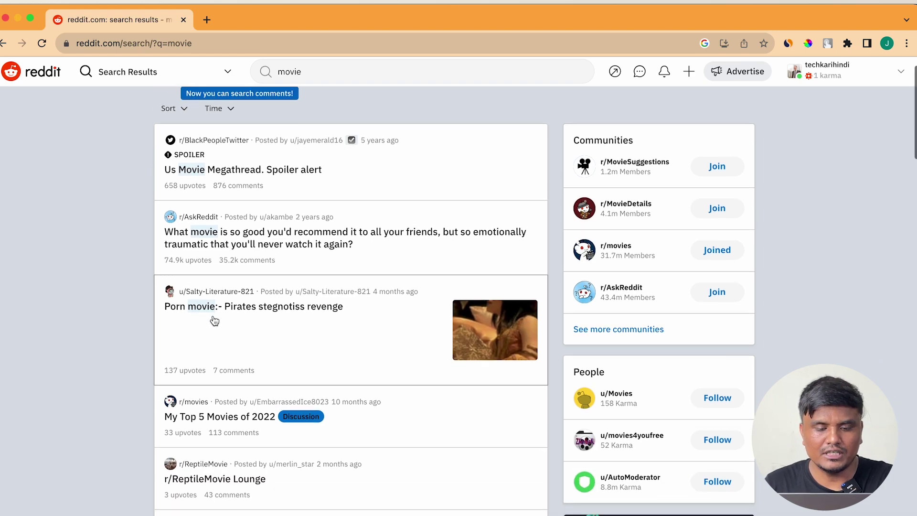
pyautogui.scroll(1, 186, 319)
pyautogui.scroll(-6, 200, 348)
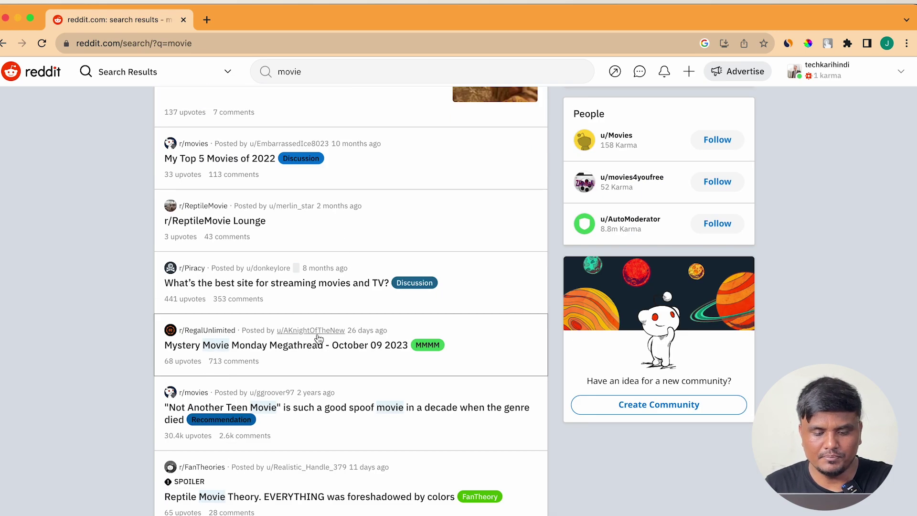
pyautogui.scroll(-5, 319, 339)
pyautogui.scroll(10, 358, 310)
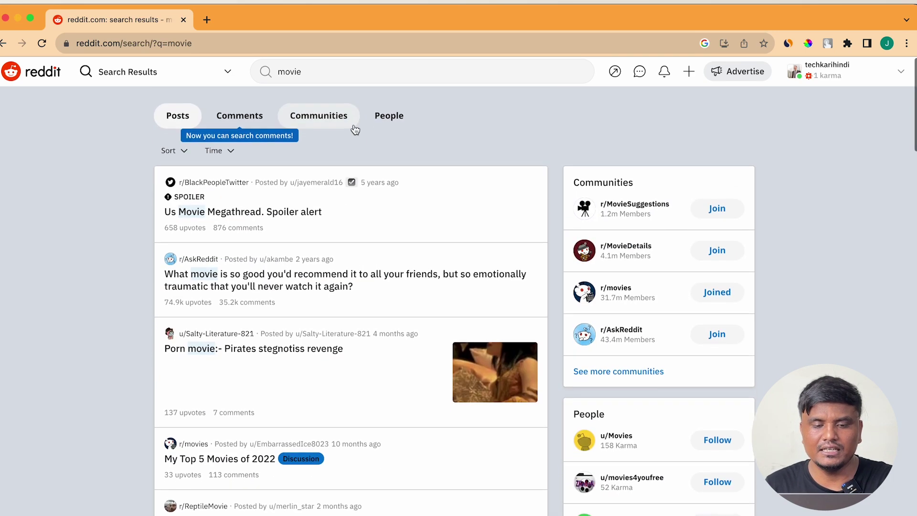
# Replace the query with 'saw x movie' and scroll through the Saw X posts and communities
pyautogui.click(320, 78)
pyautogui.doubleClick(313, 72)
pyautogui.write('sa')
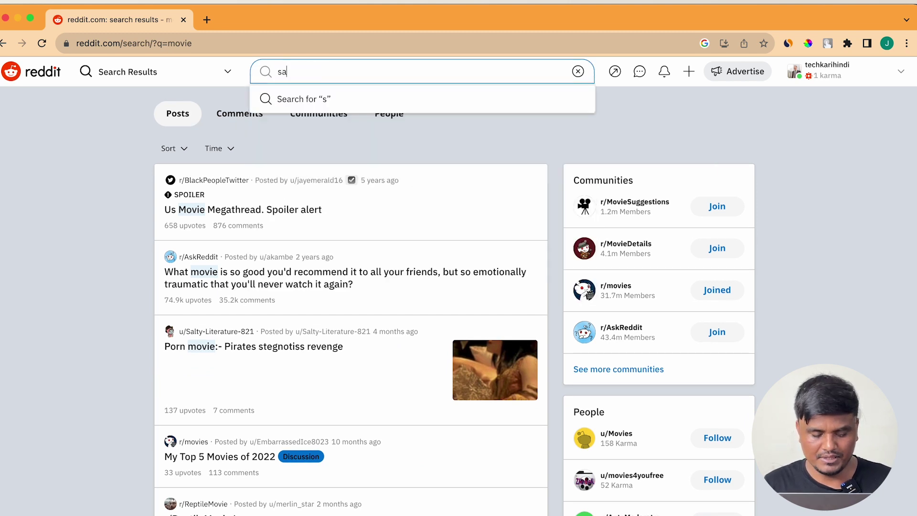
pyautogui.write('w x movie')
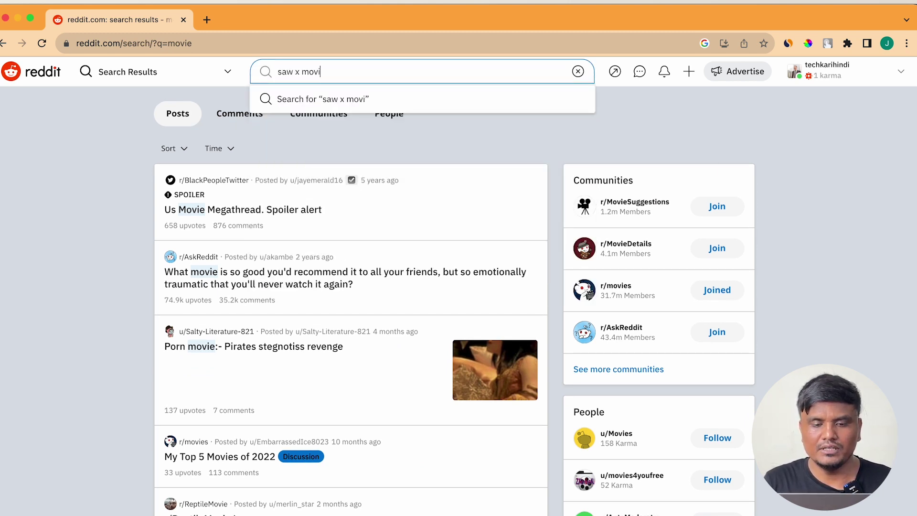
pyautogui.press('Return')
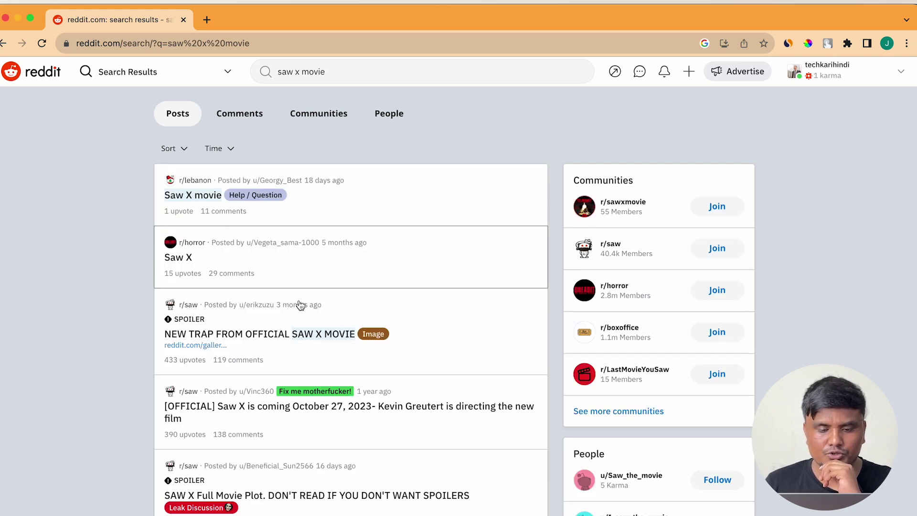
pyautogui.scroll(-3, 331, 360)
pyautogui.scroll(-10, 331, 360)
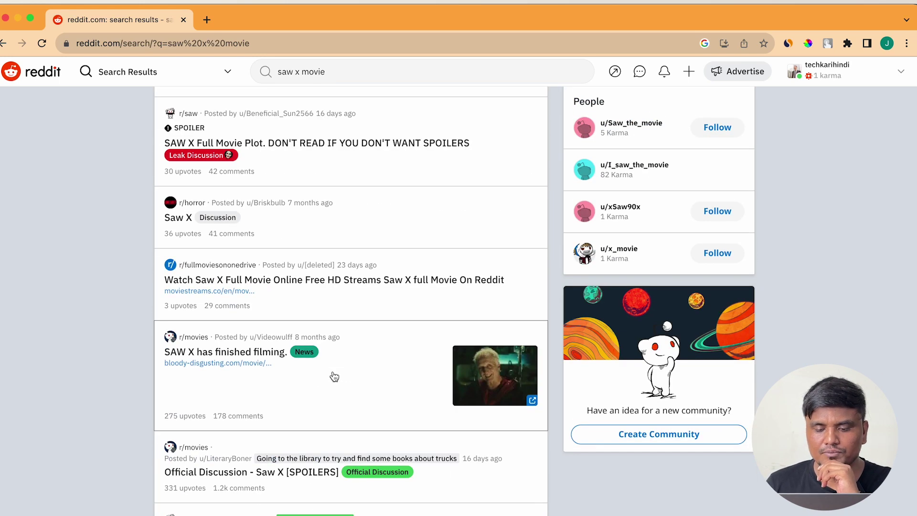
pyautogui.scroll(-10, 333, 370)
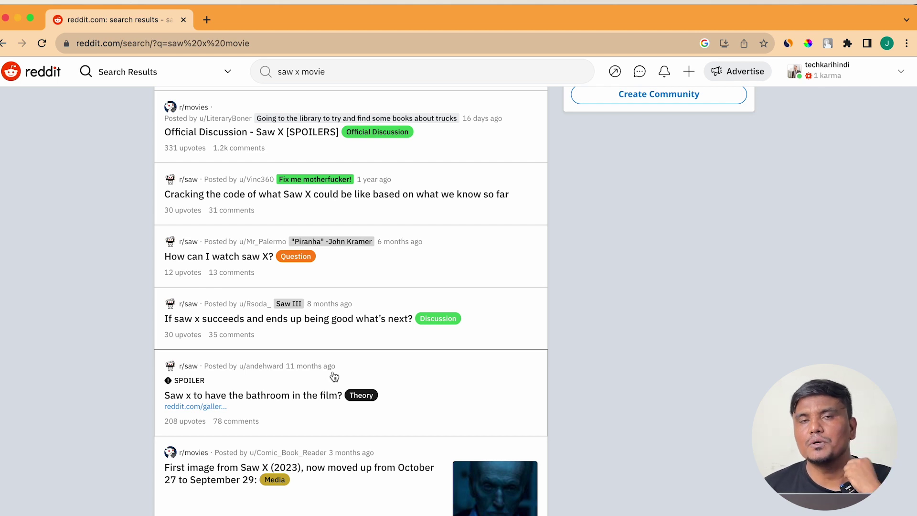